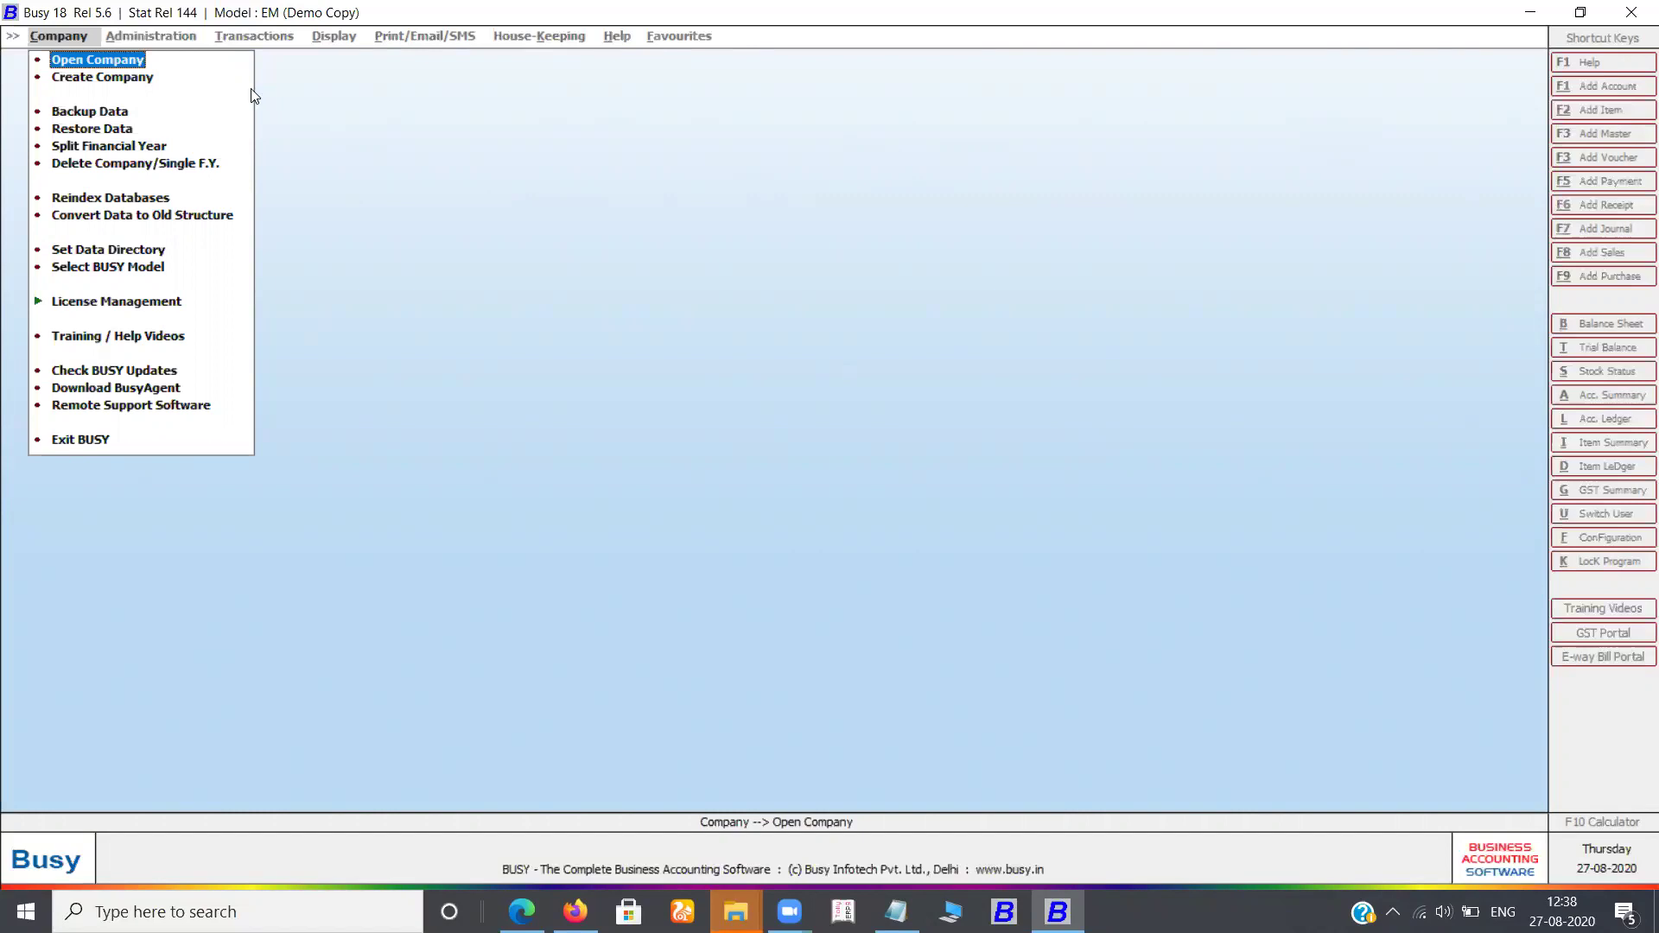
pyautogui.press('Return')
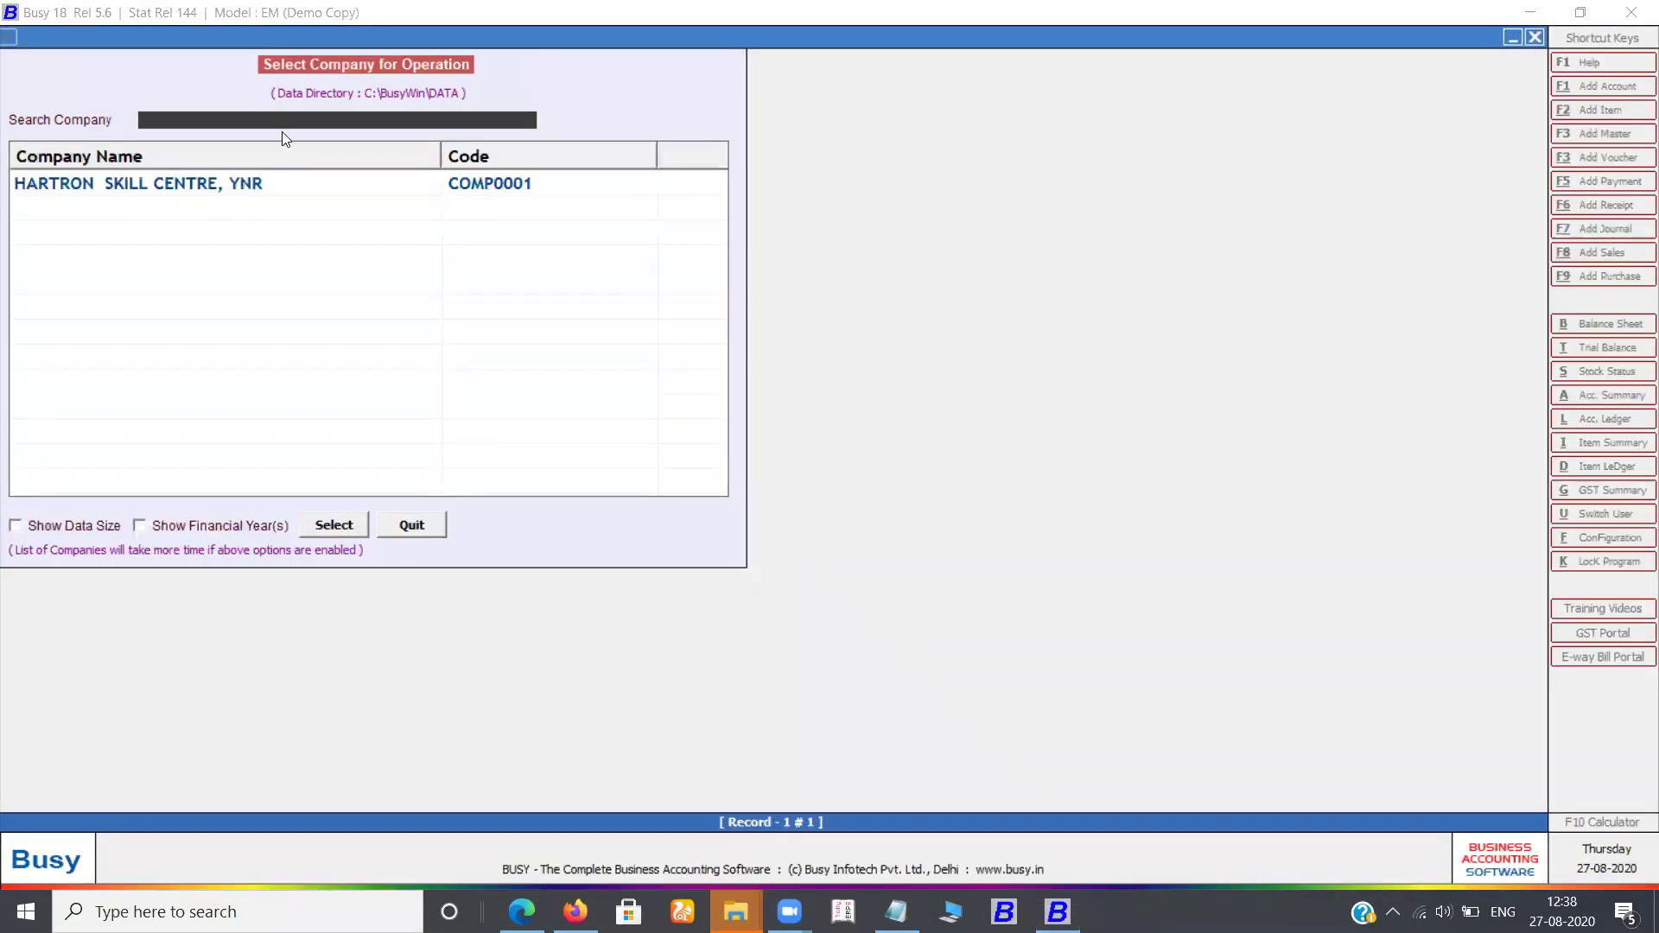
pyautogui.click(189, 198)
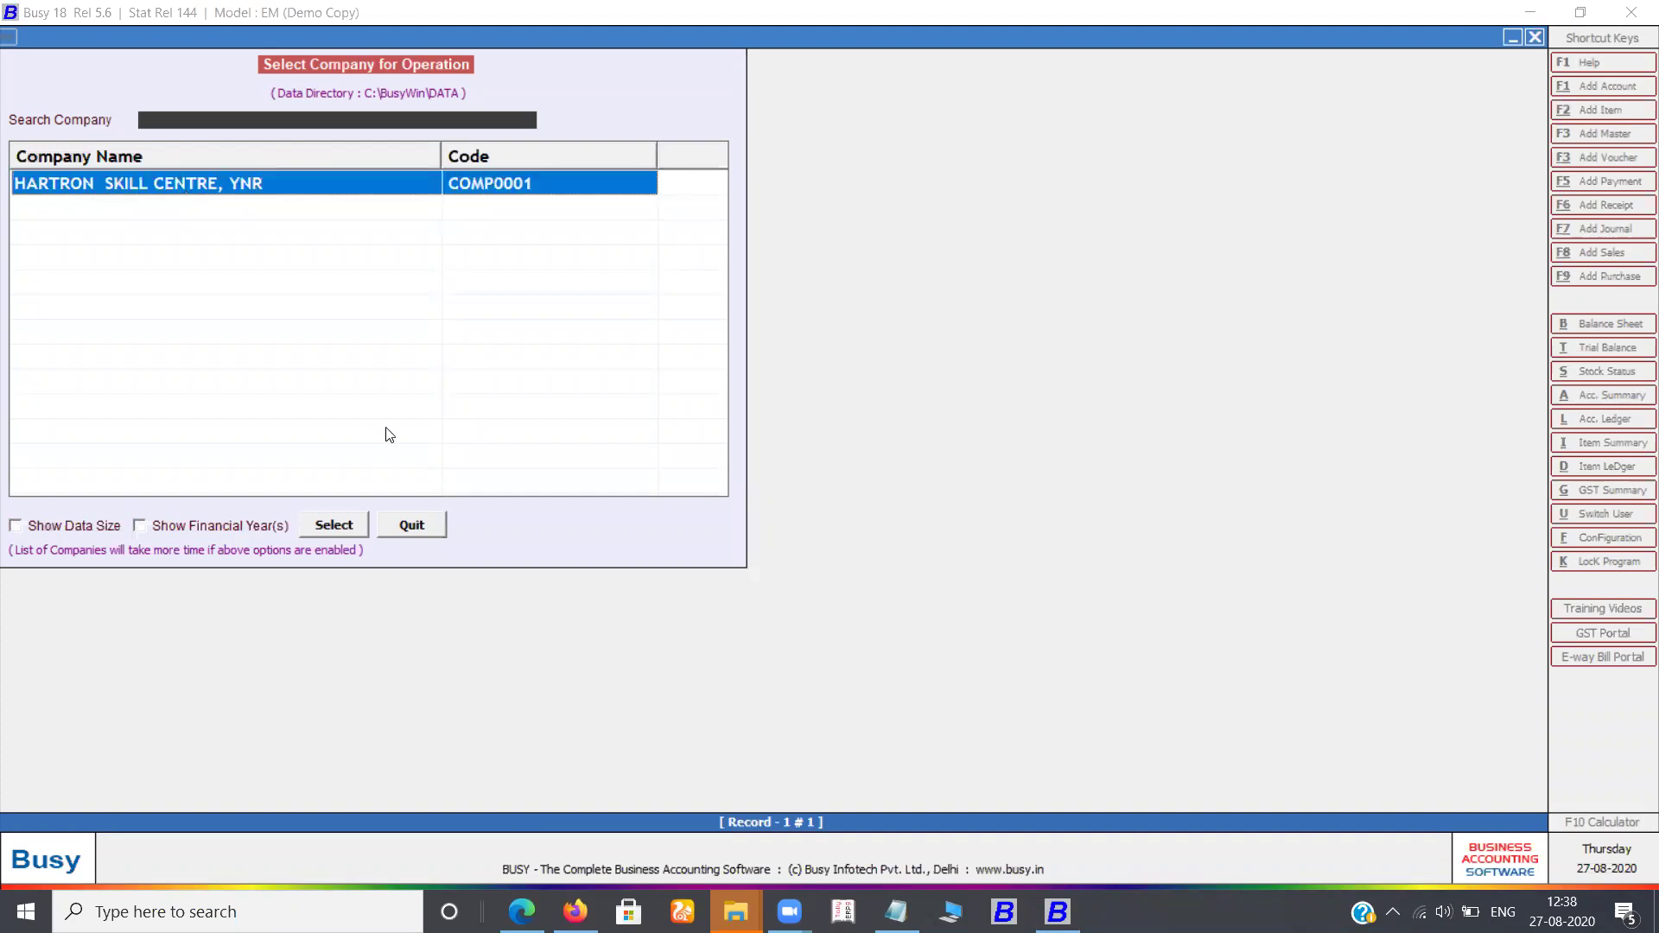
pyautogui.click(351, 526)
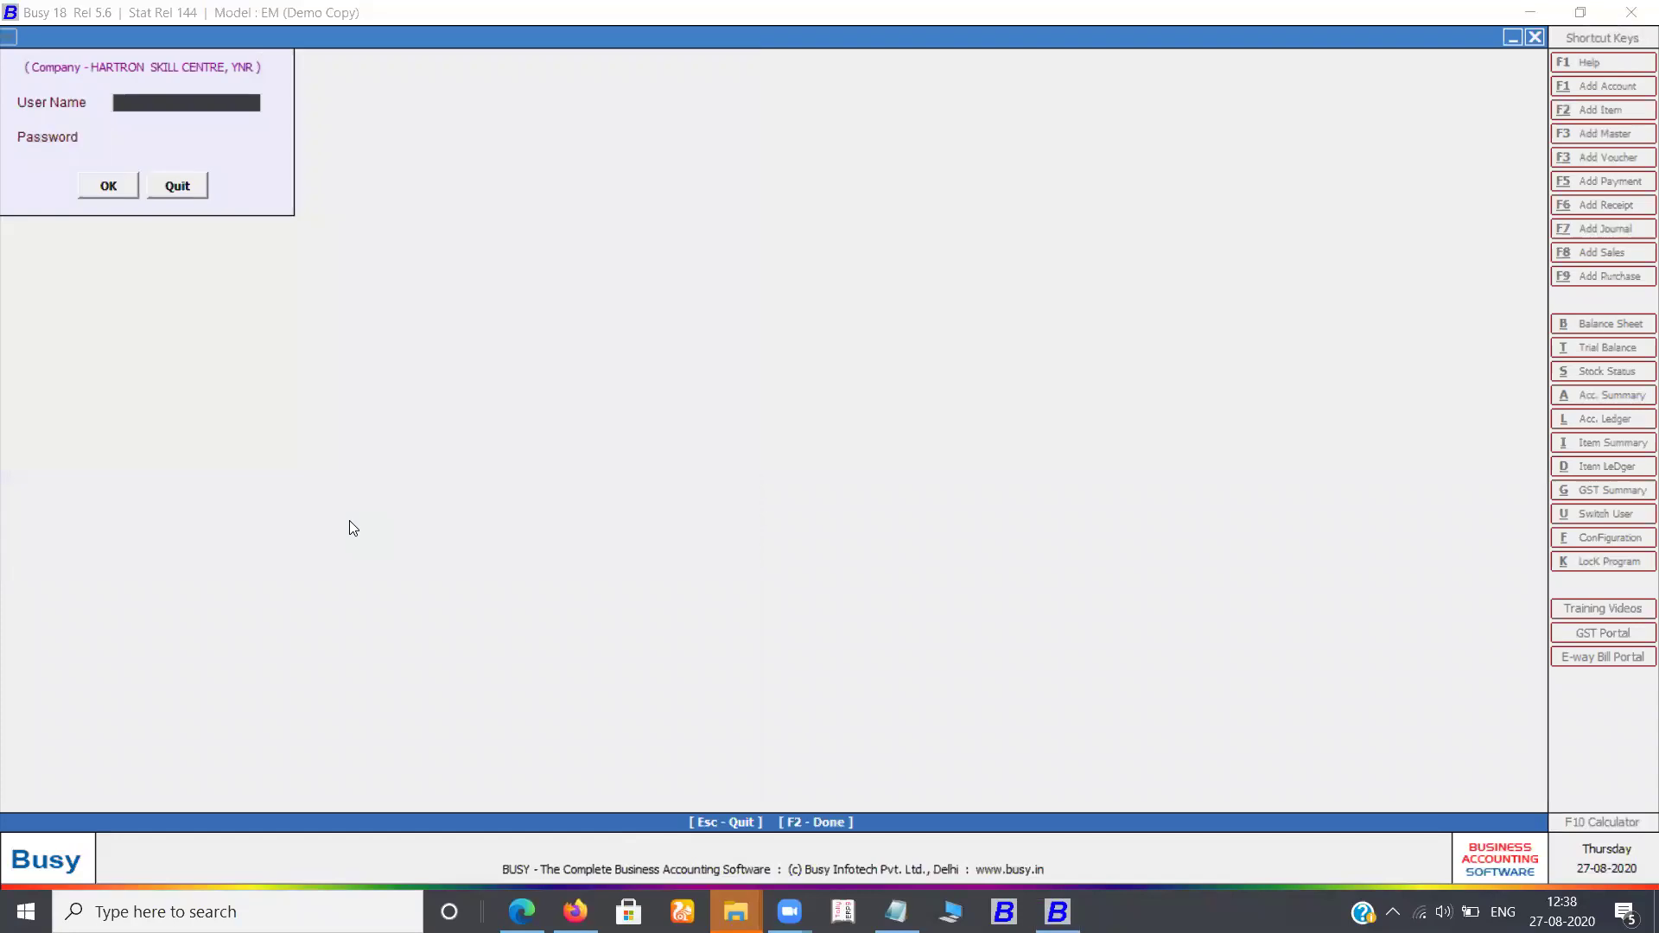
pyautogui.write('hartron')
pyautogui.press('Return')
pyautogui.write('*******')
pyautogui.press('Return')
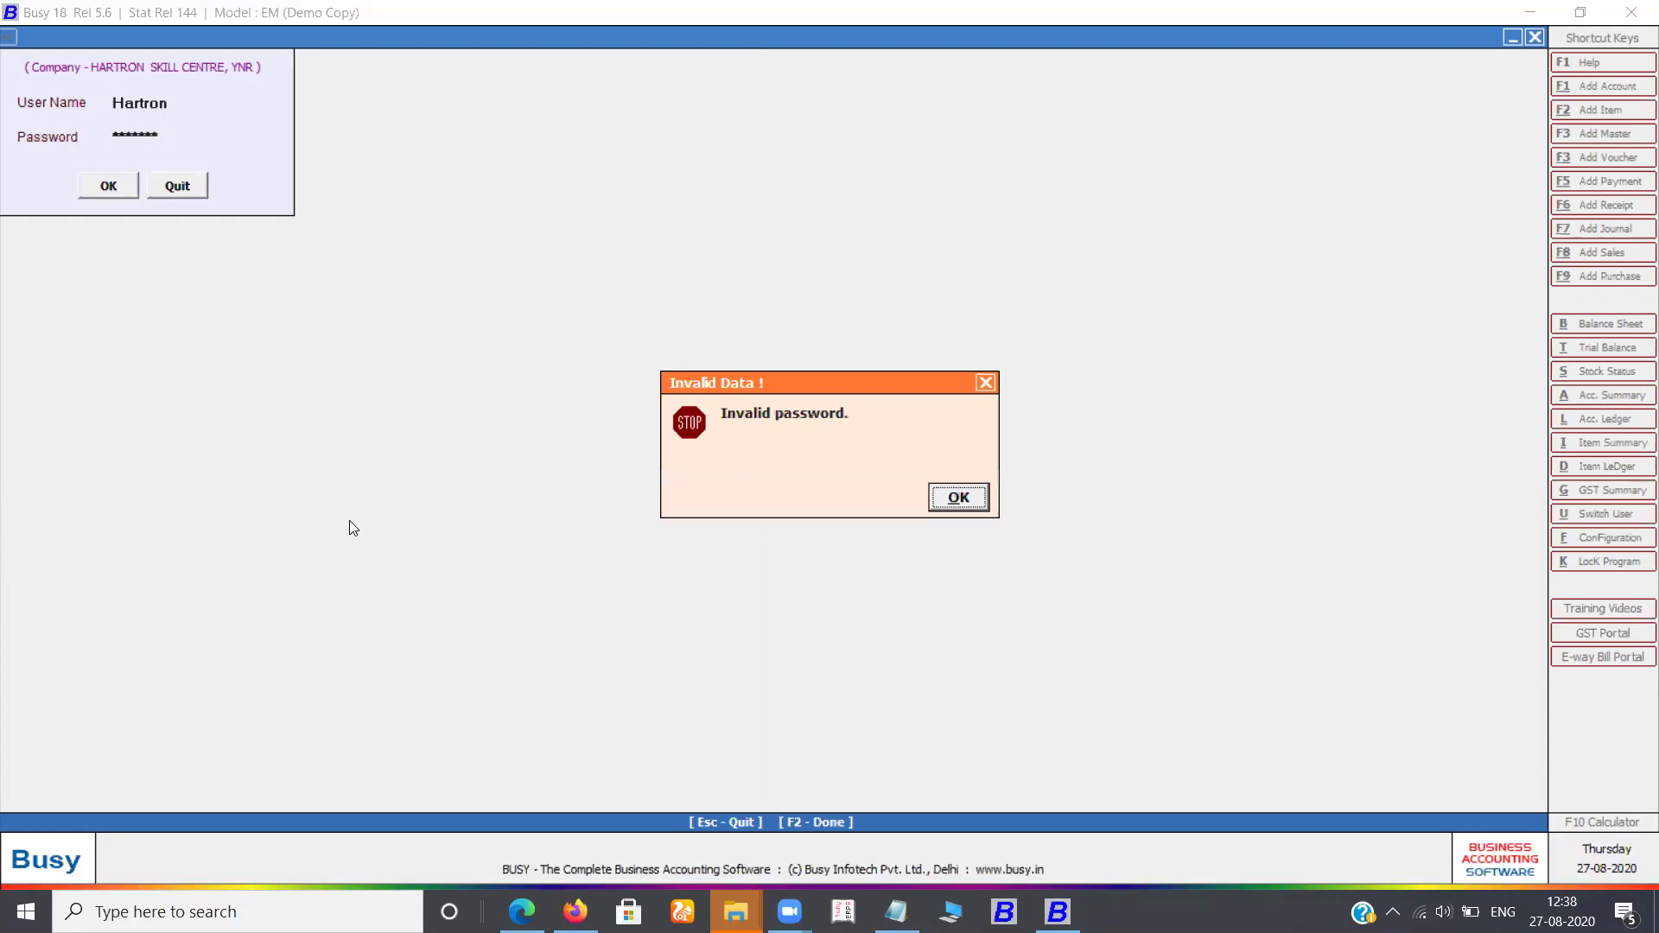
pyautogui.press('Return')
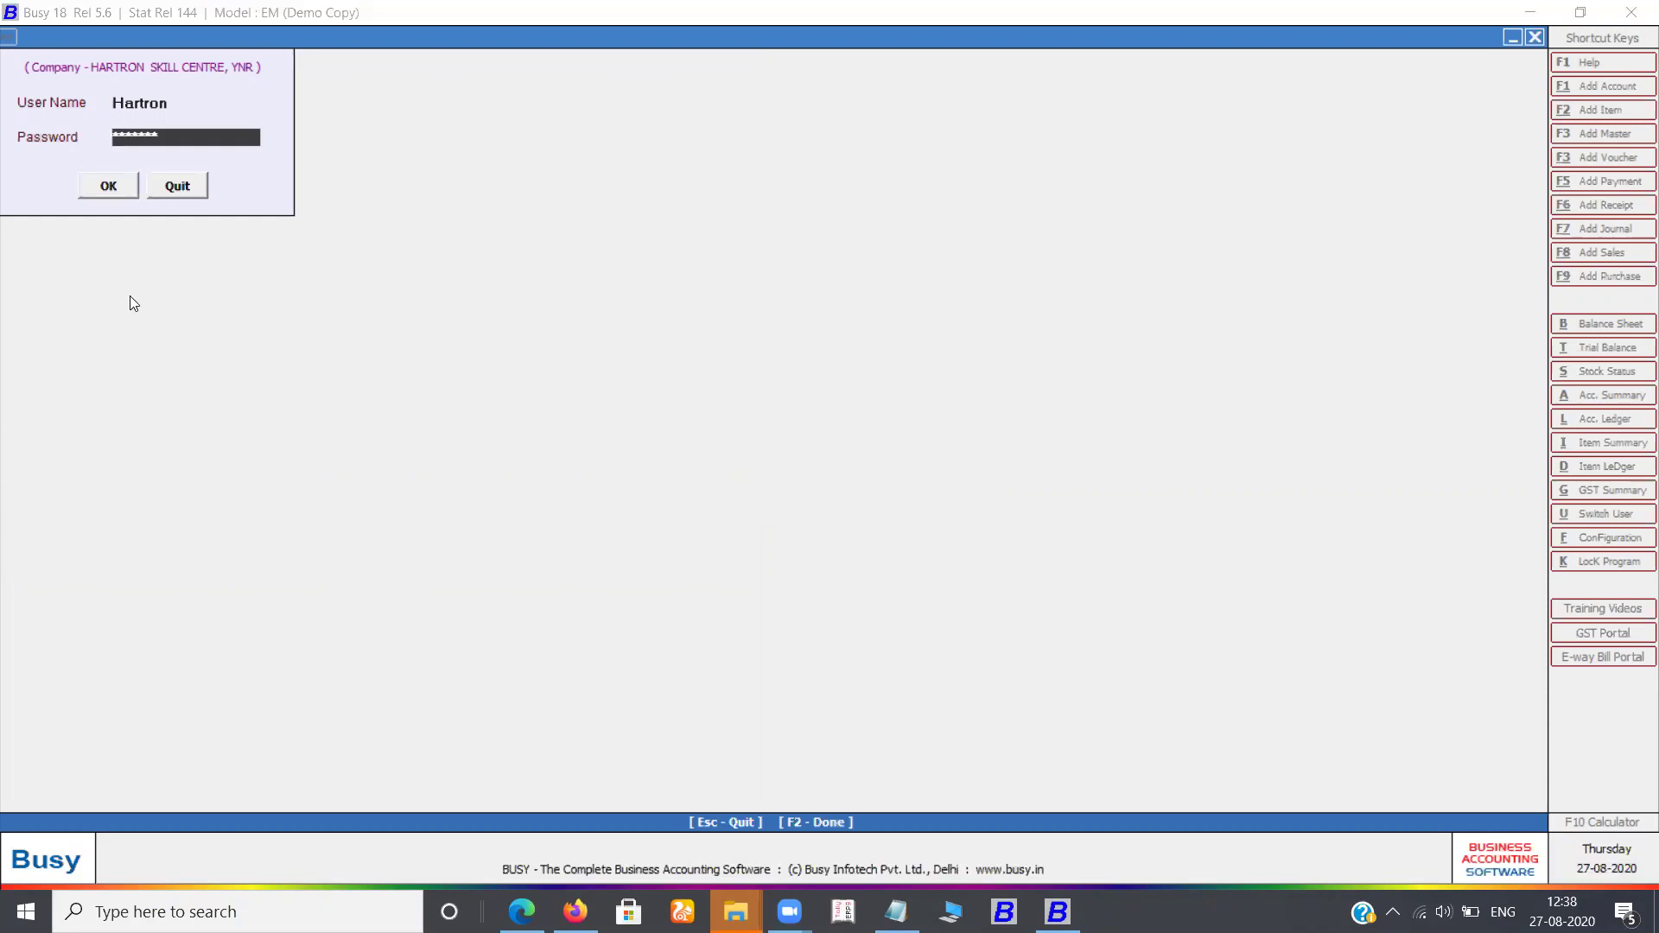
pyautogui.click(176, 111)
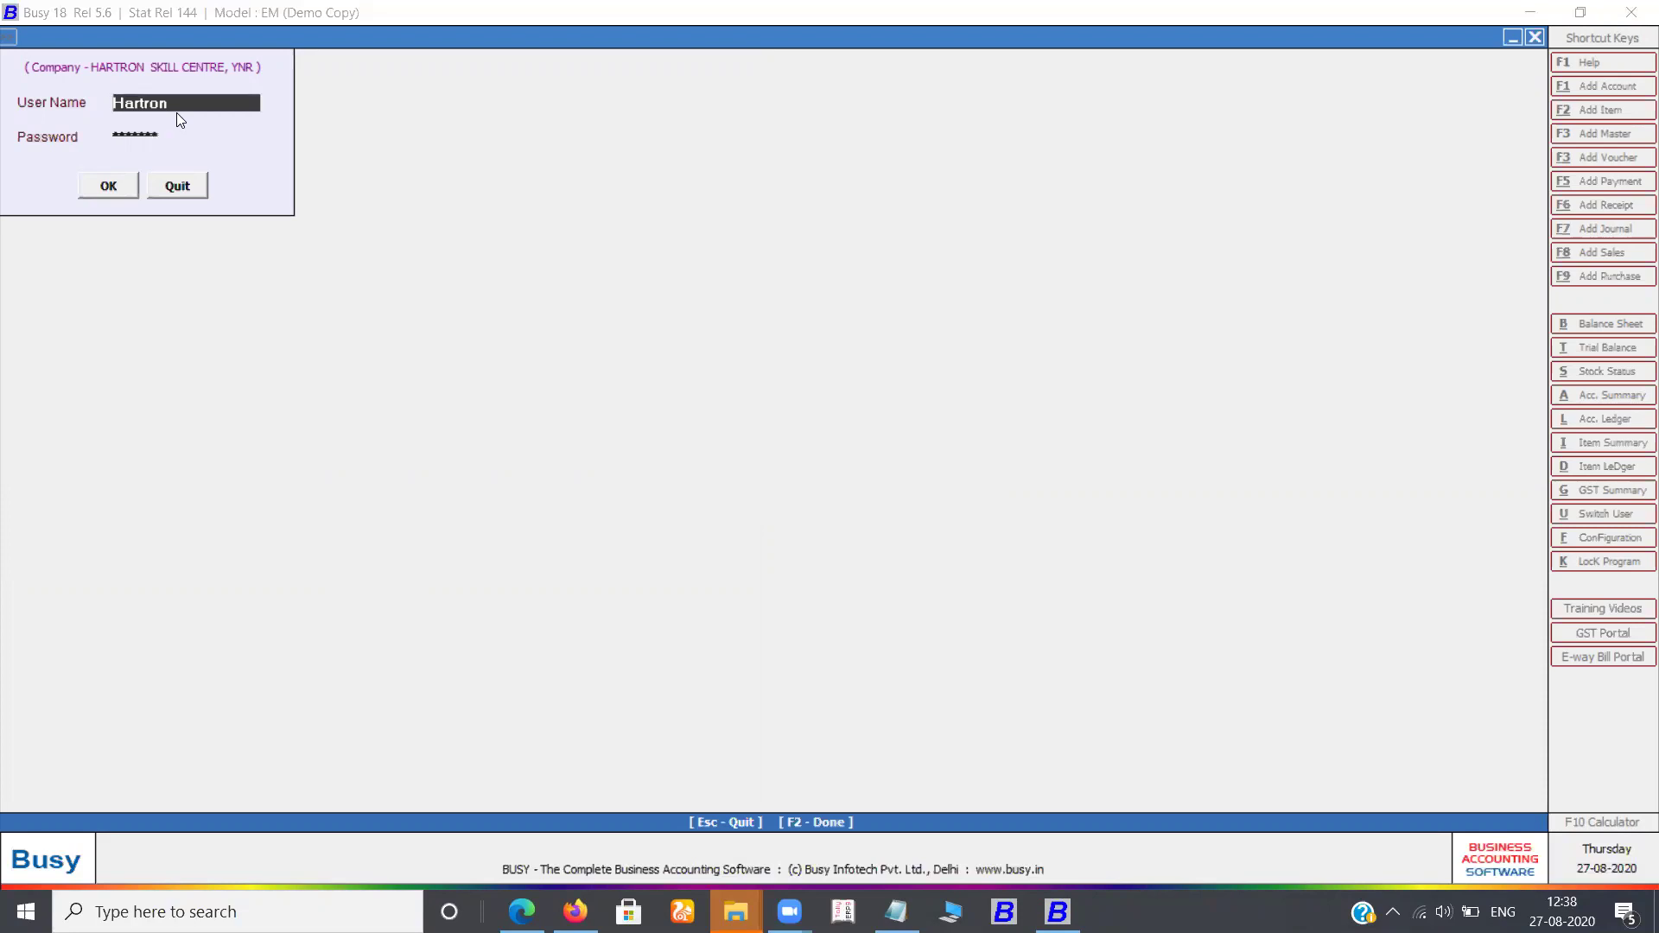
pyautogui.press('Return')
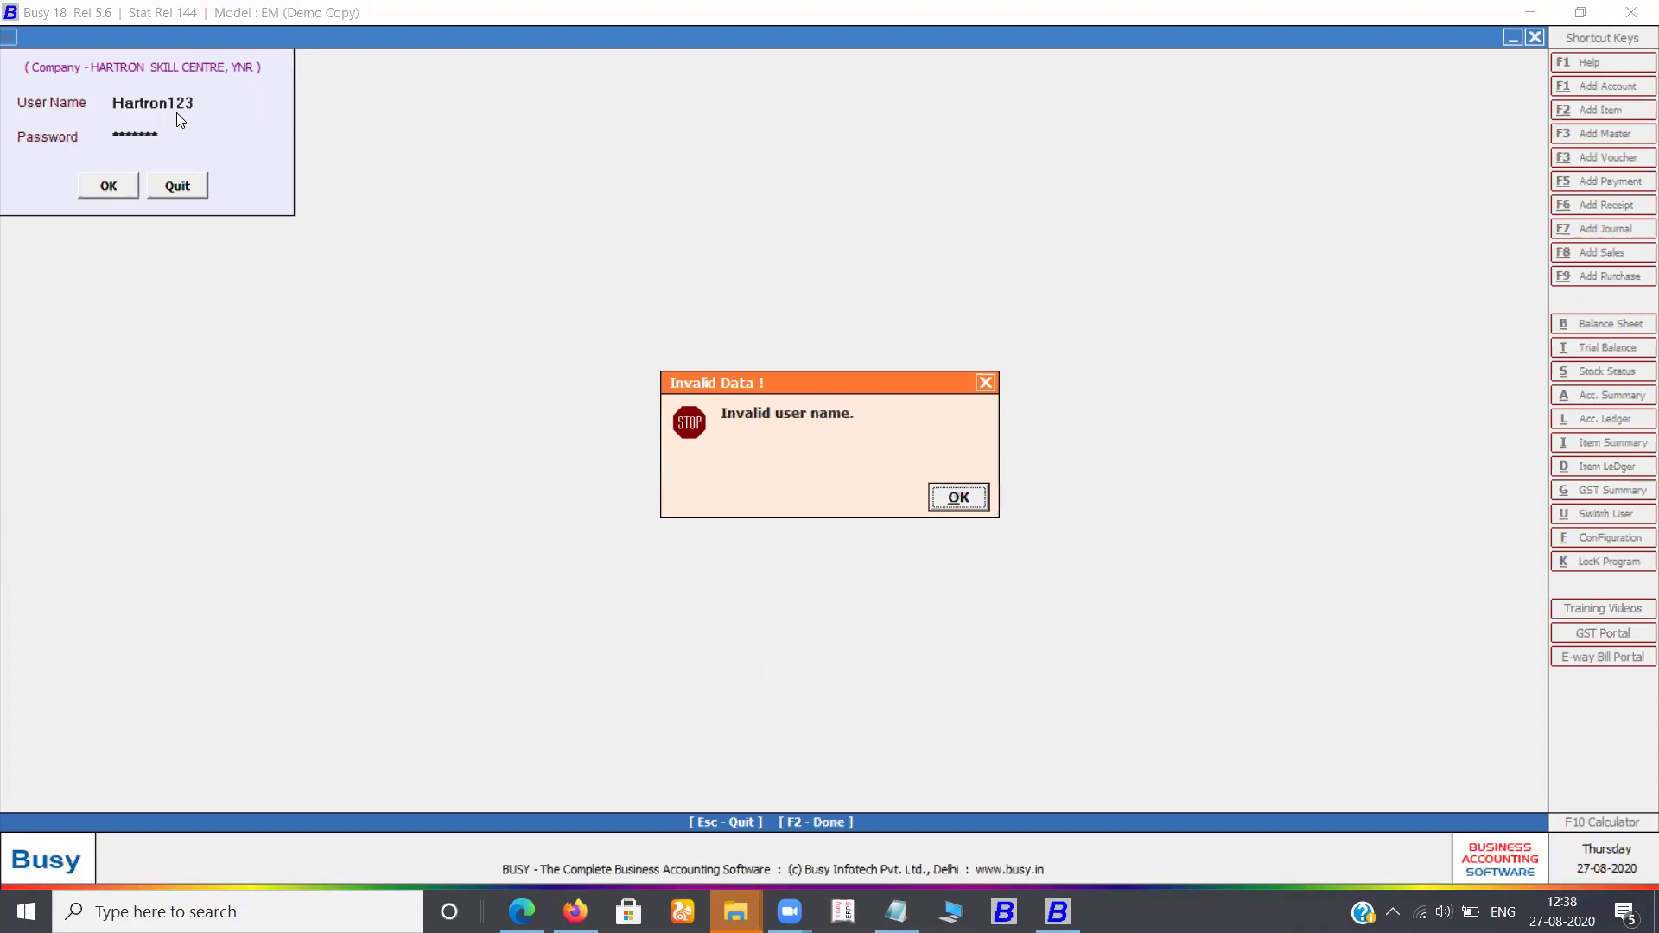
pyautogui.press('Return')
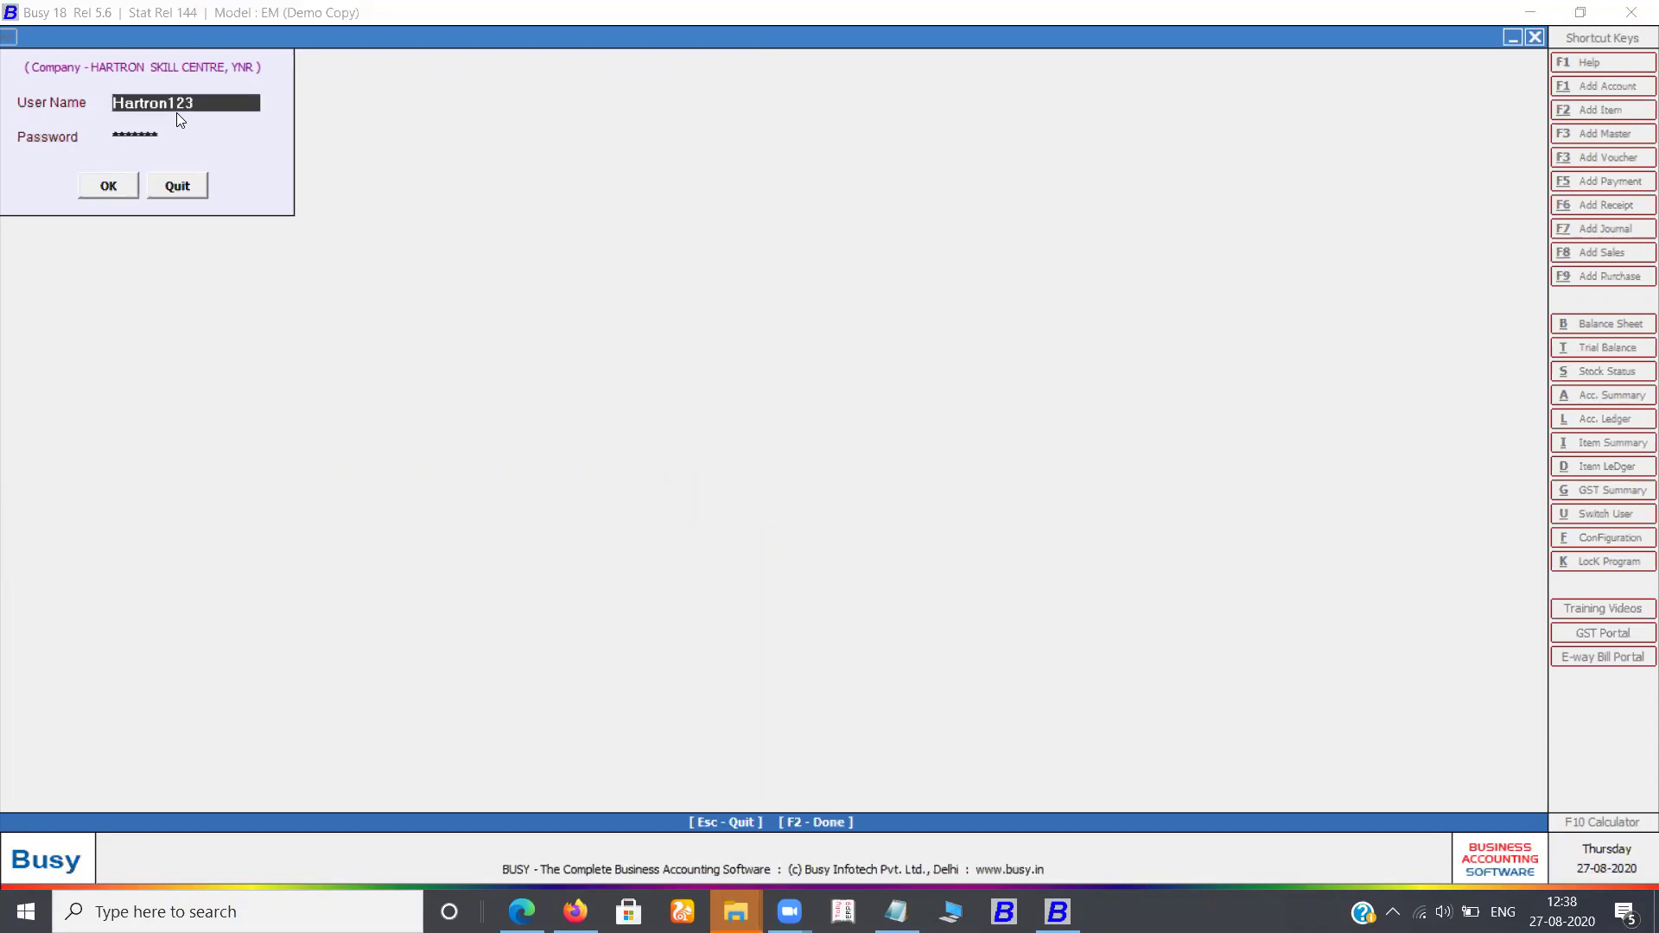
pyautogui.press('Escape')
pyautogui.press('Left')
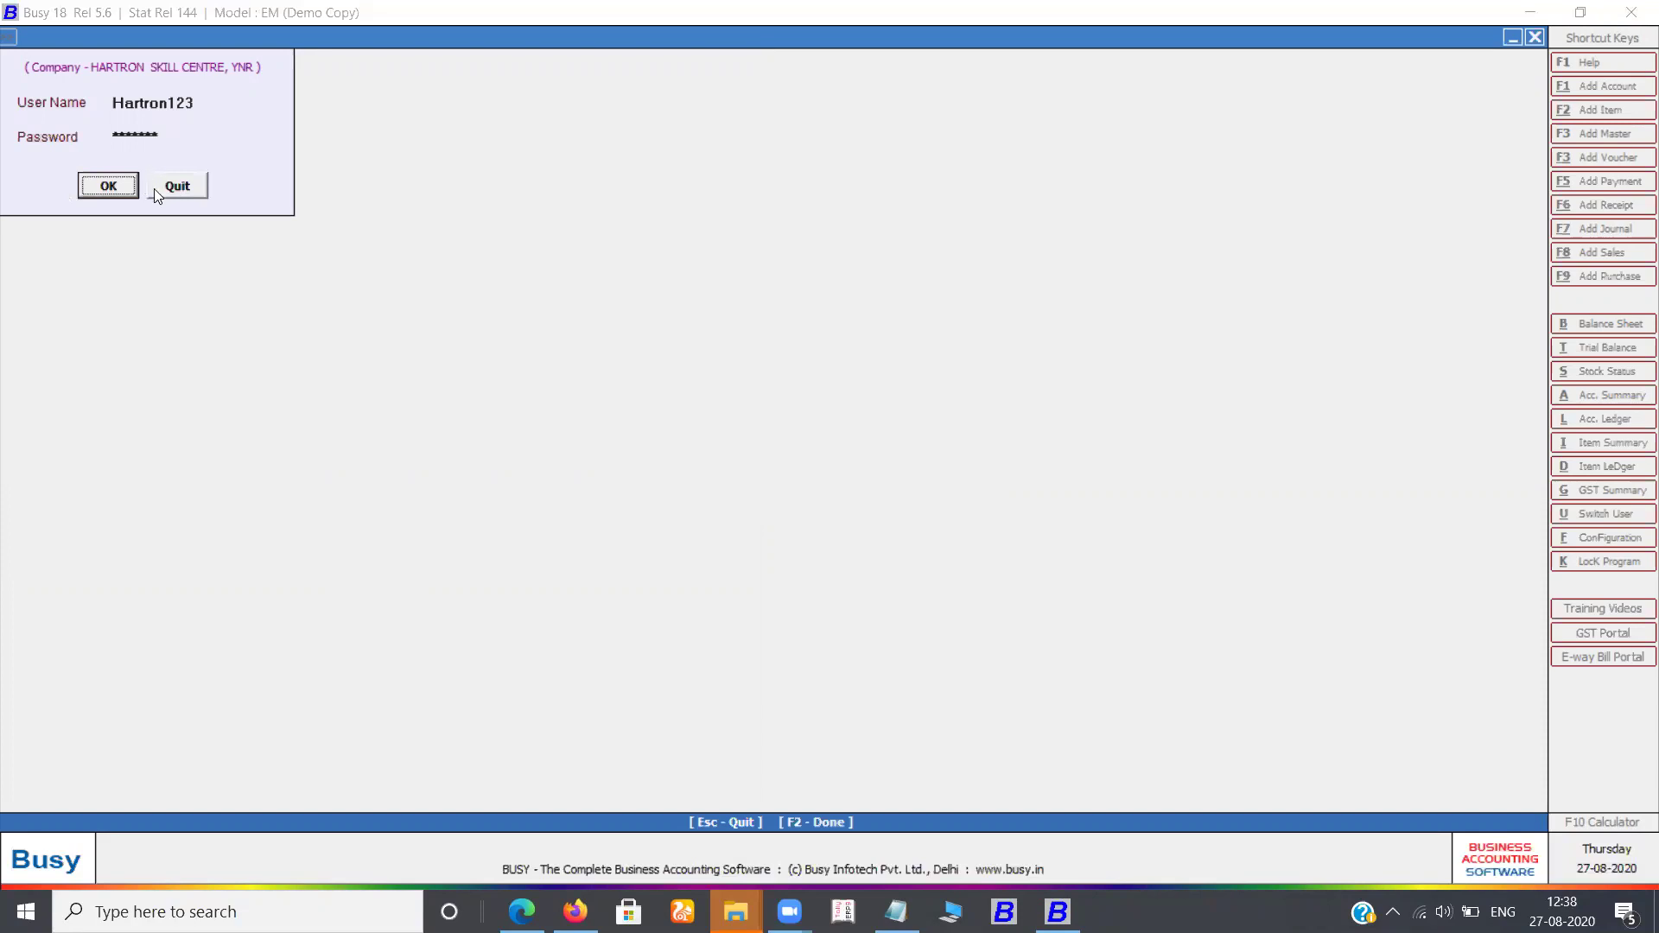
pyautogui.press('Return')
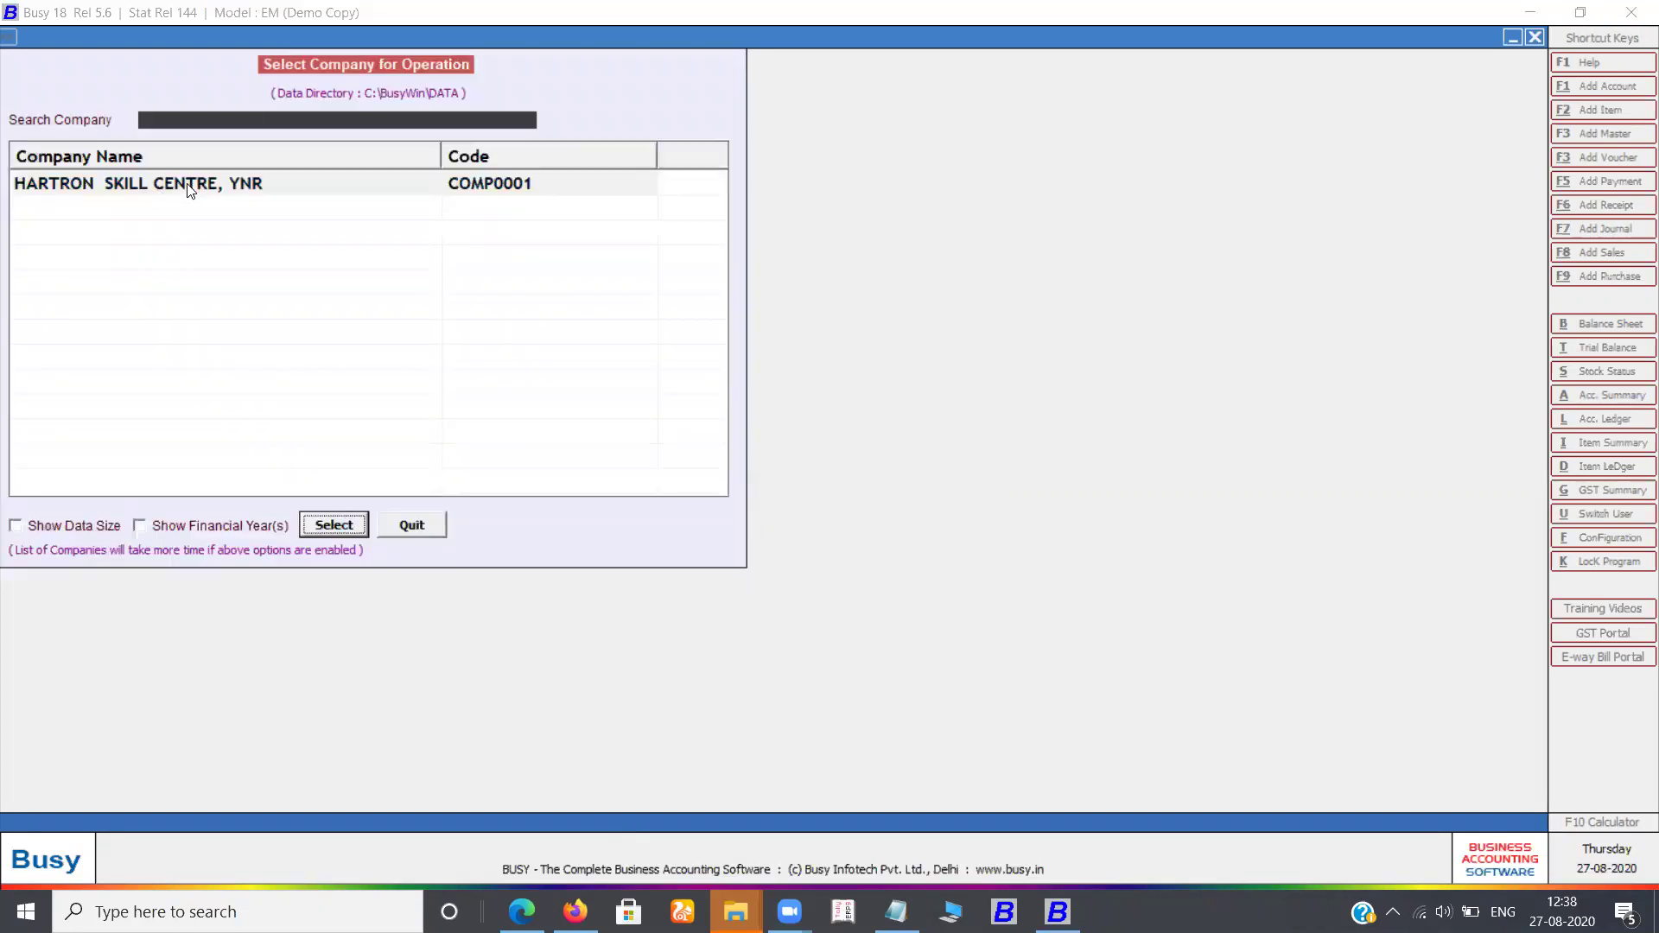
pyautogui.doubleClick(190, 189)
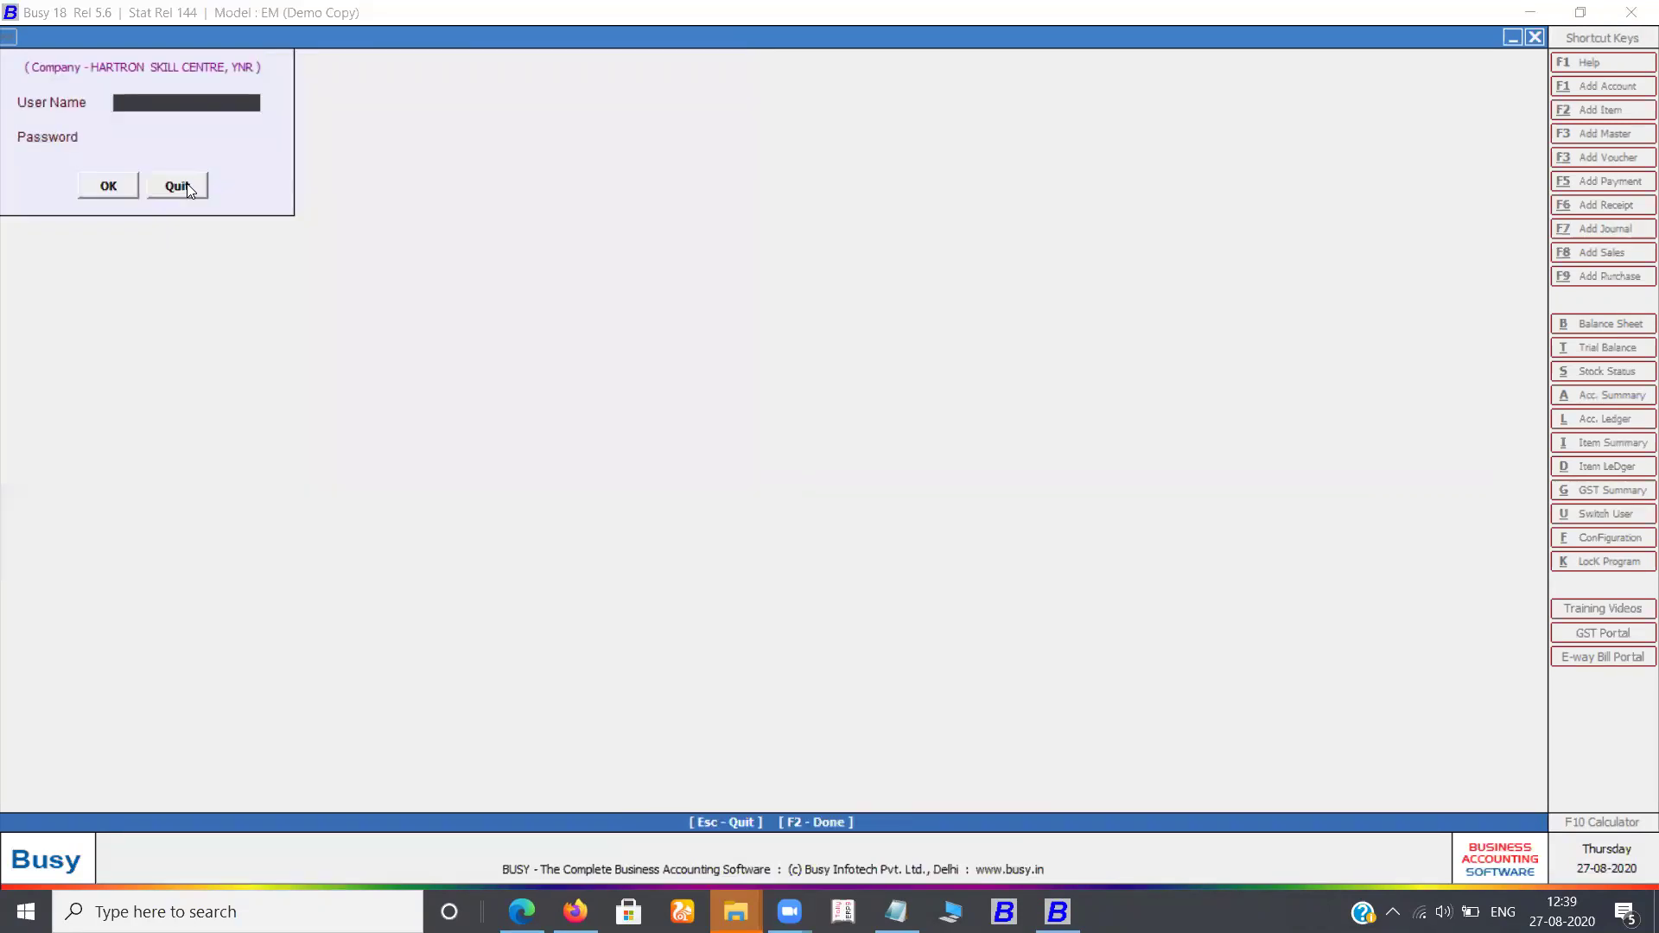
pyautogui.press('Return')
pyautogui.press('Return')
pyautogui.press('Return')
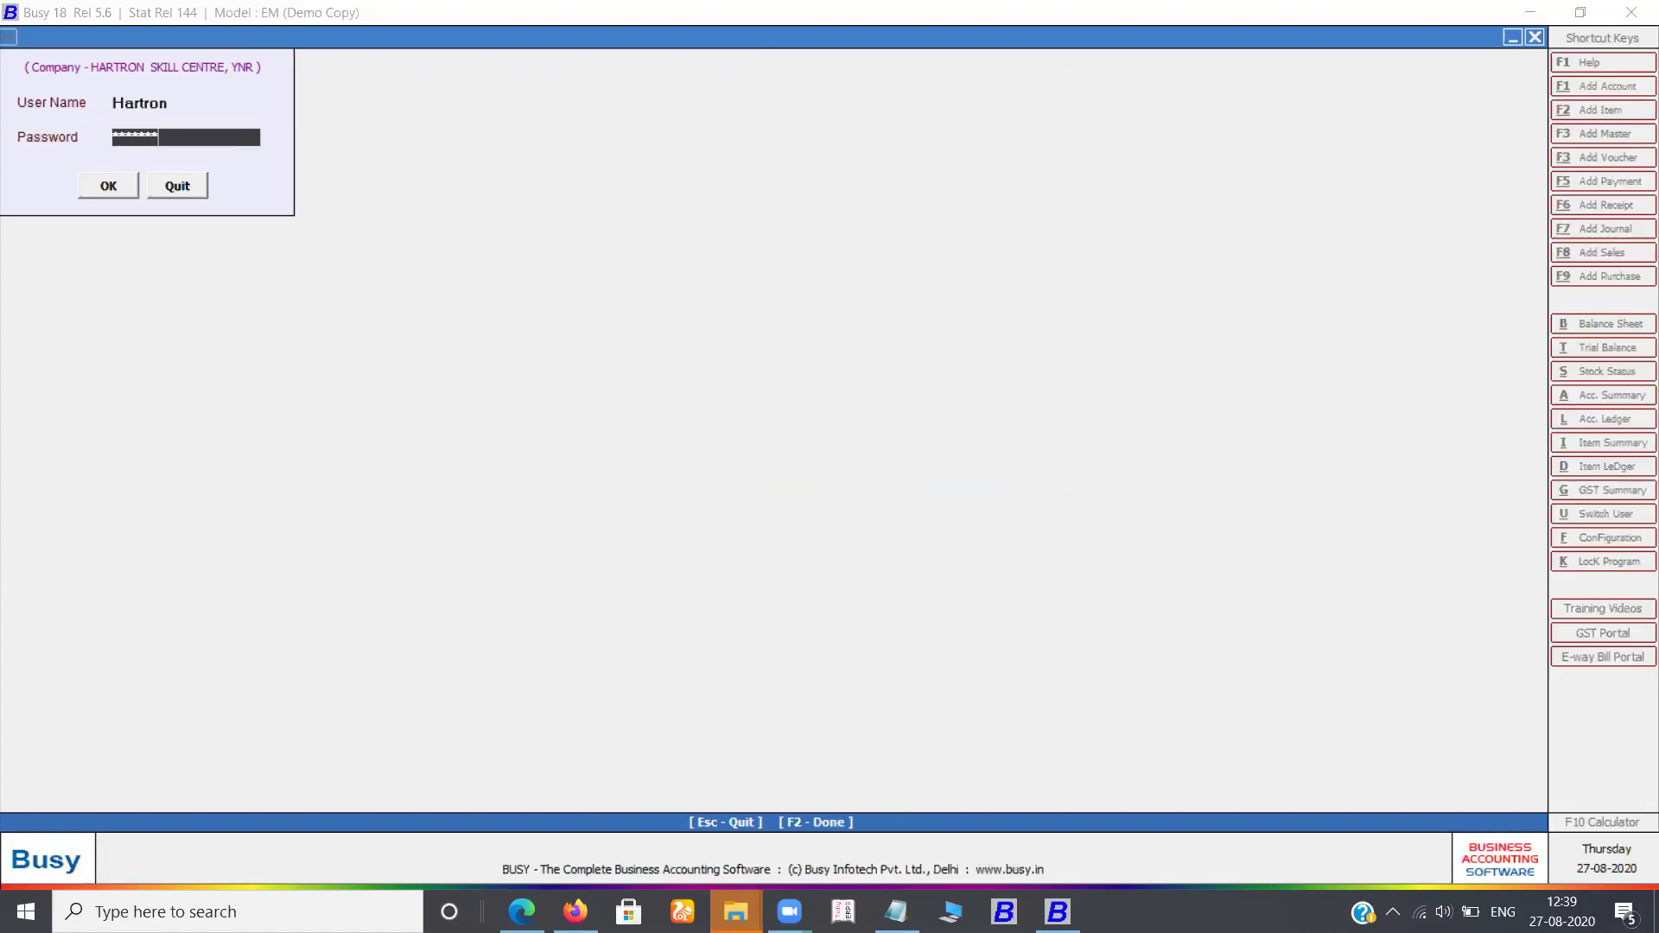
pyautogui.press('Return')
pyautogui.press('Return')
pyautogui.click(186, 184)
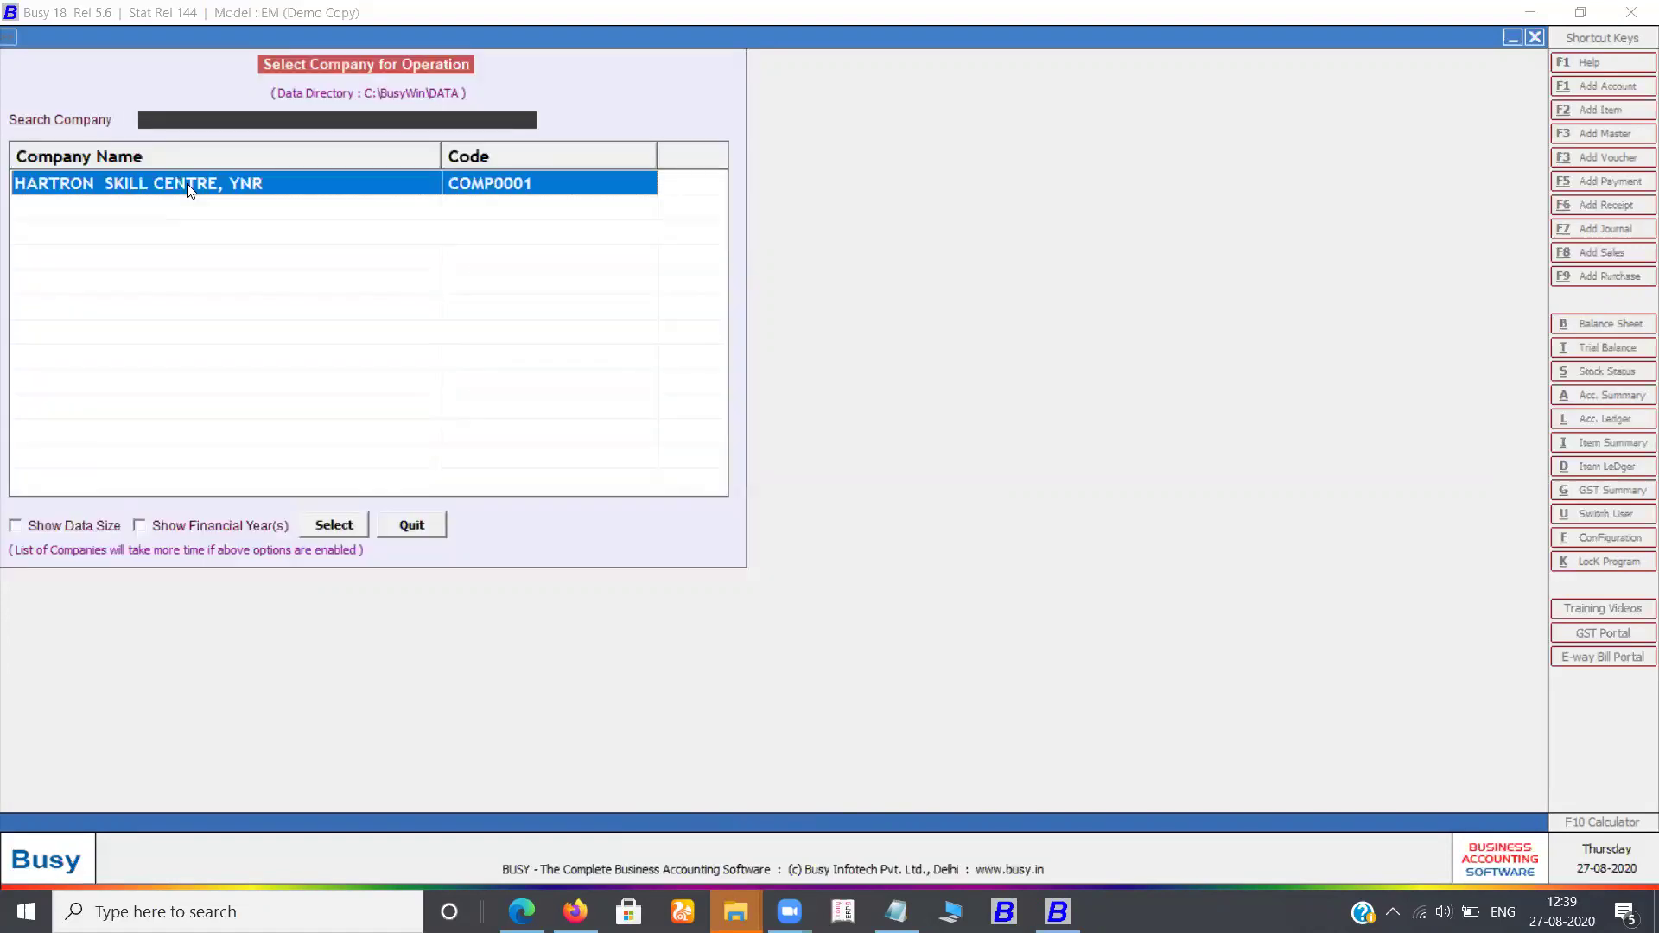
pyautogui.click(412, 524)
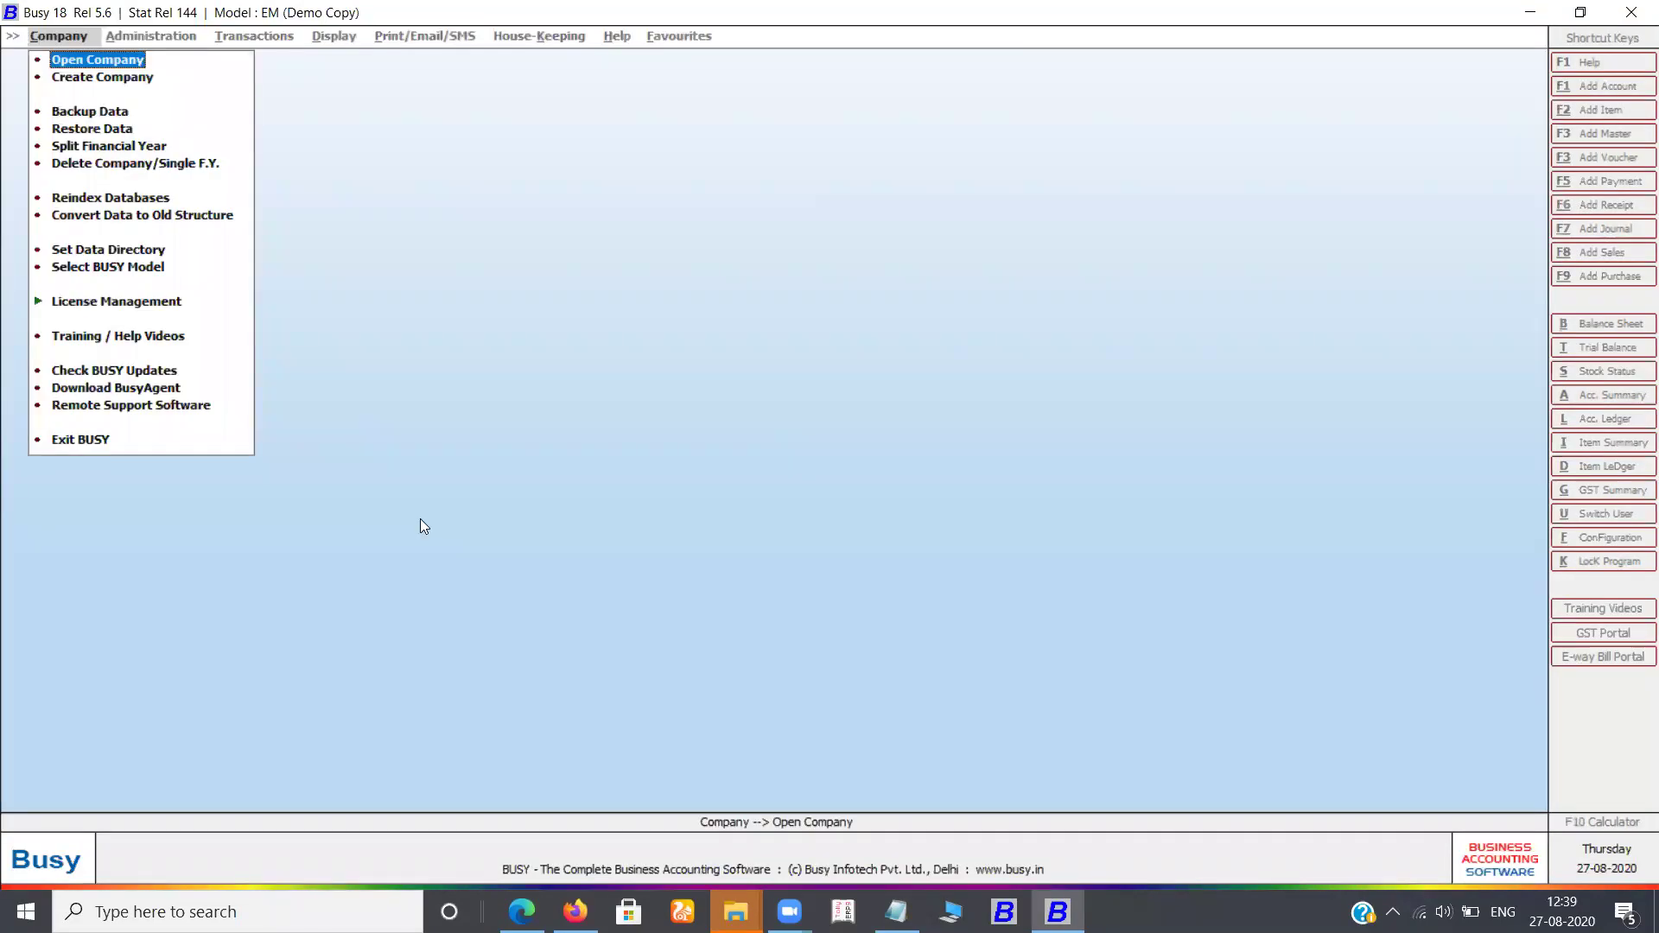
# Start a new company and enter the name 'Hrtrn Ynr 034'
pyautogui.press('Down')
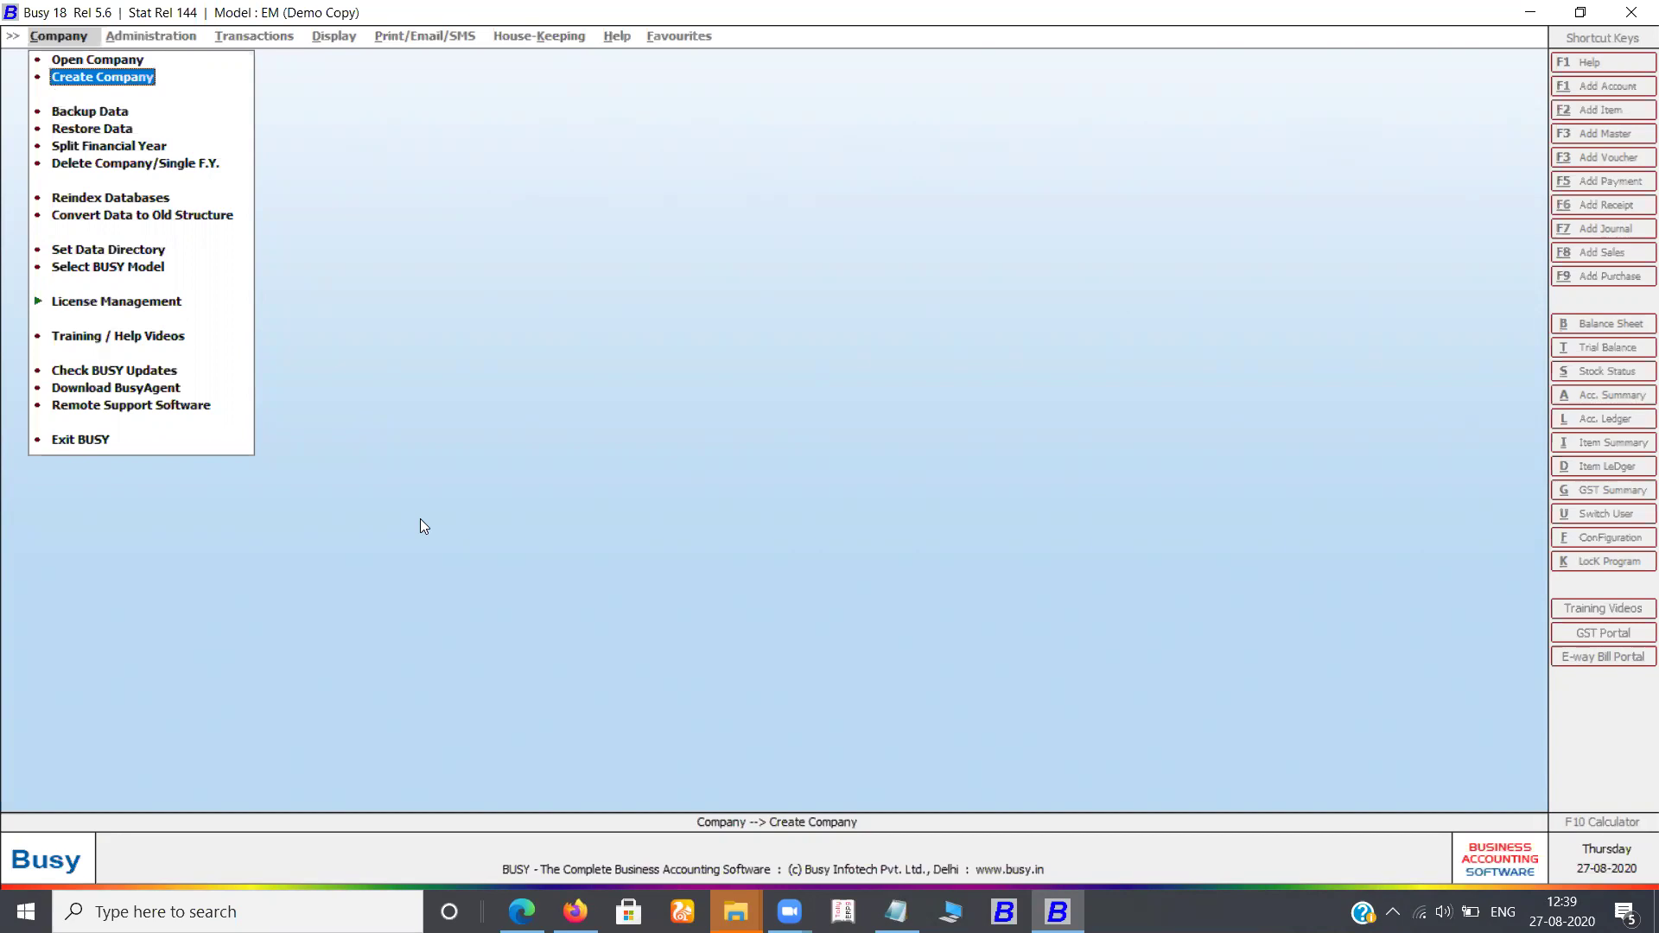
pyautogui.press('Return')
pyautogui.write('hartron sk')
pyautogui.press('BackSpace')
pyautogui.press('BackSpace')
pyautogui.press('BackSpace')
pyautogui.press('BackSpace')
pyautogui.press('BackSpace')
pyautogui.press('BackSpace')
pyautogui.press('BackSpace')
pyautogui.press('BackSpace')
pyautogui.press('BackSpace')
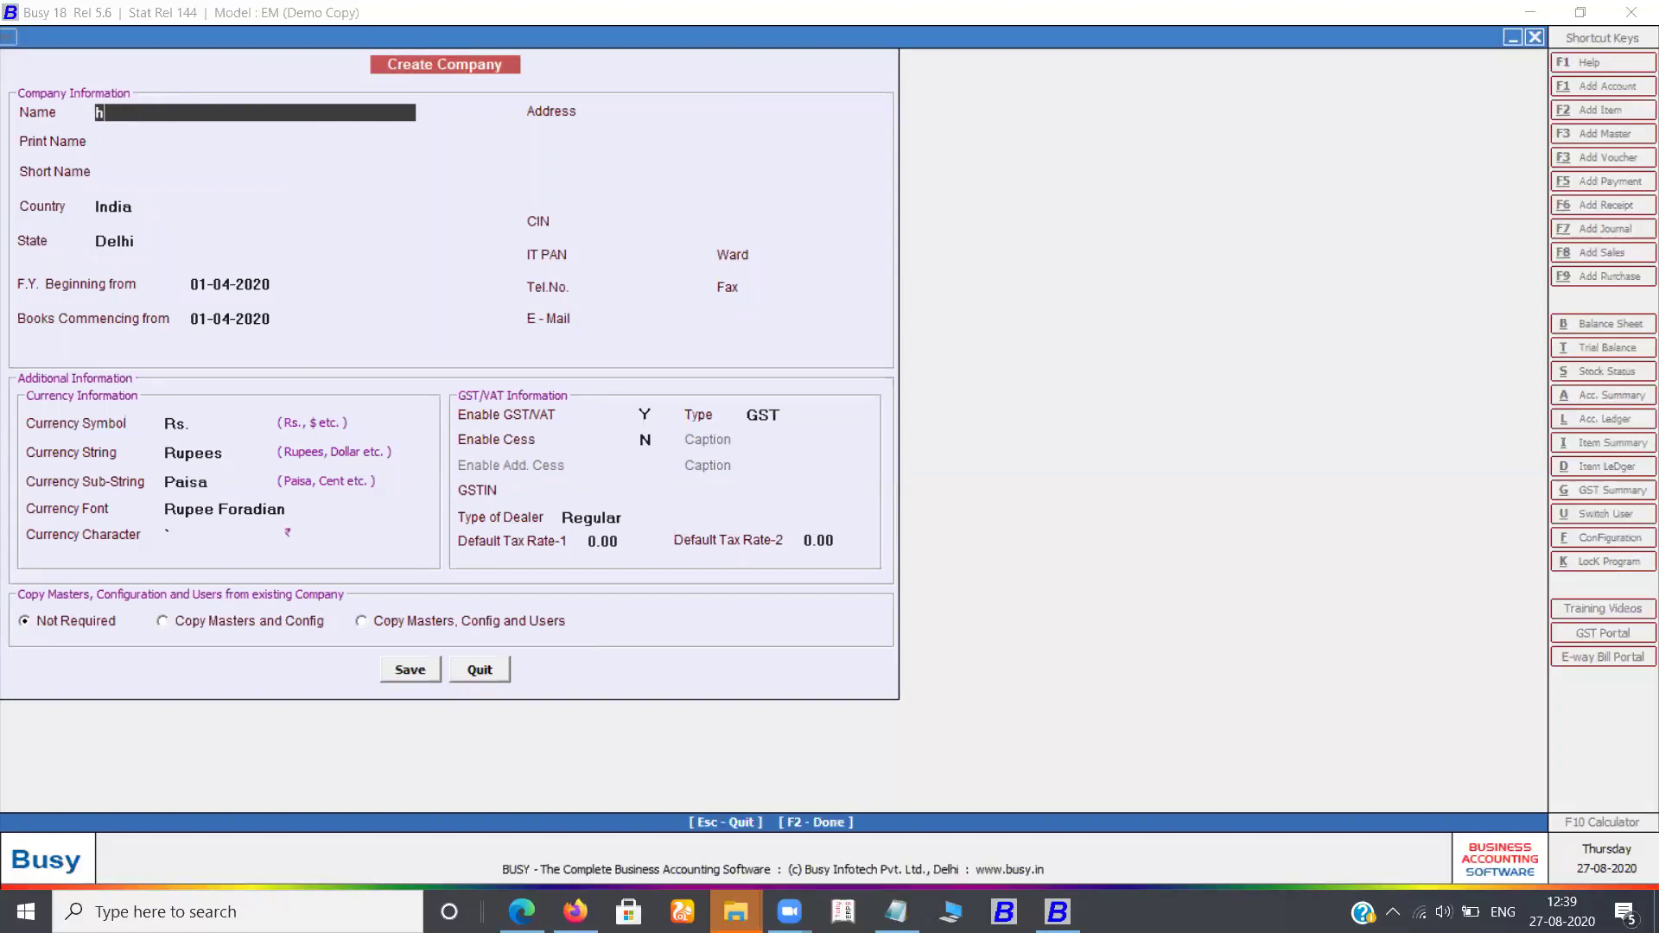
pyautogui.write('rtrn ynr 034')
pyautogui.press('Return')
pyautogui.press('Return')
pyautogui.press('Return')
# Set the state to Haryana in India with books from 01-04-2020, and save the company
pyautogui.press('Return')
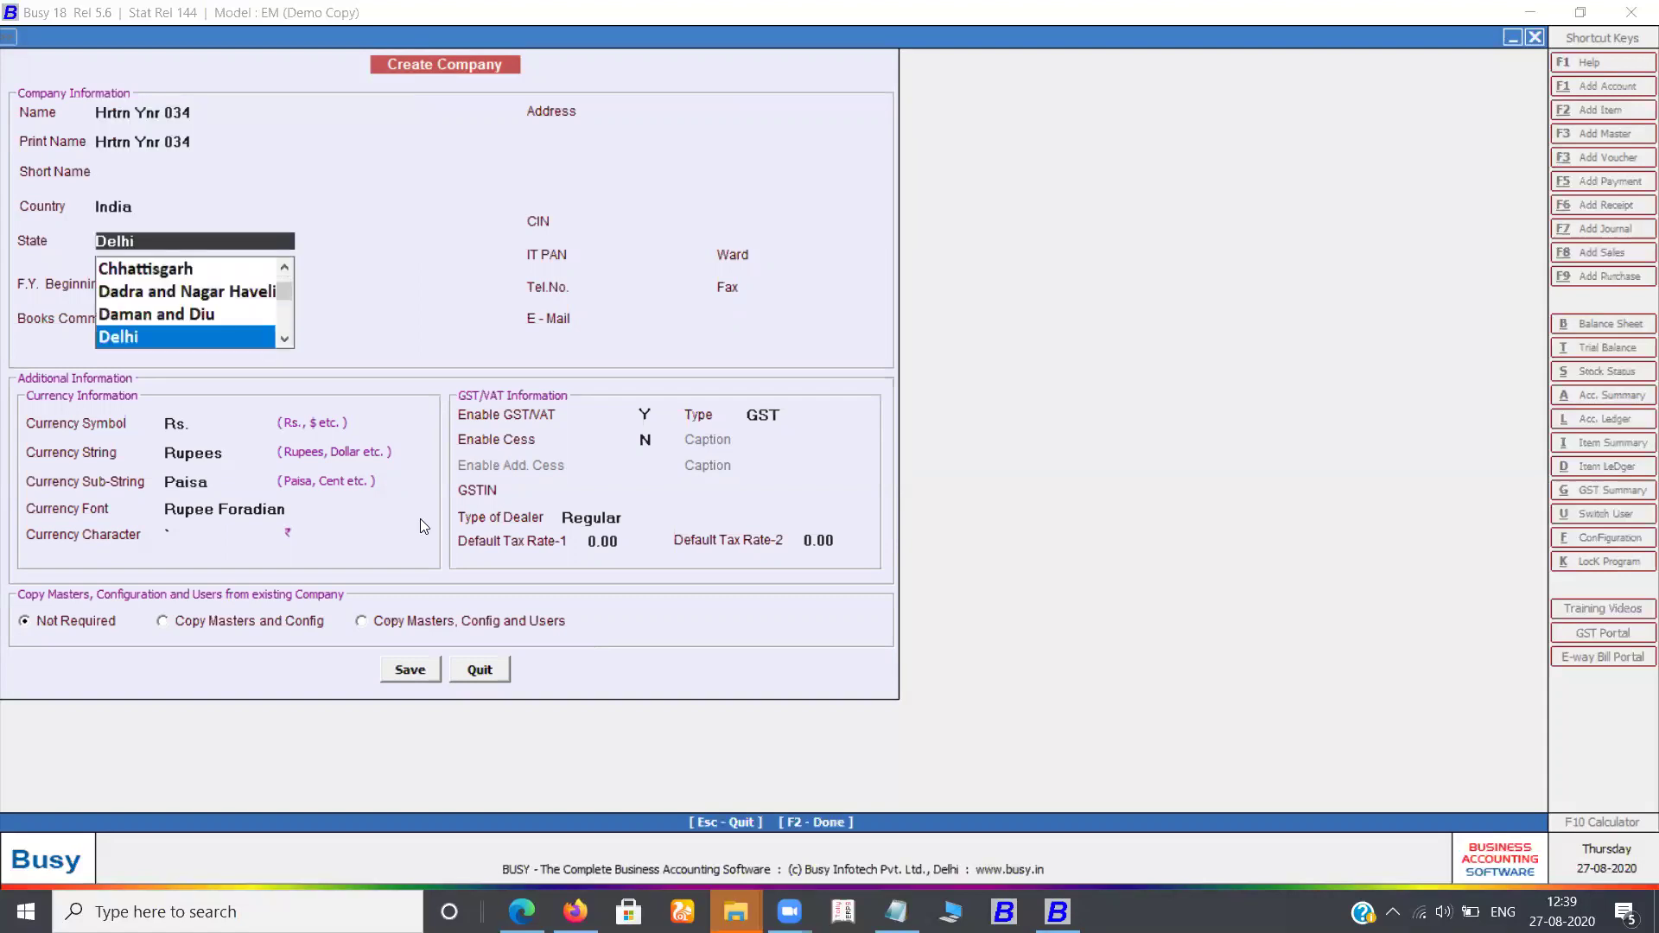
pyautogui.write('ha')
pyautogui.press('Return')
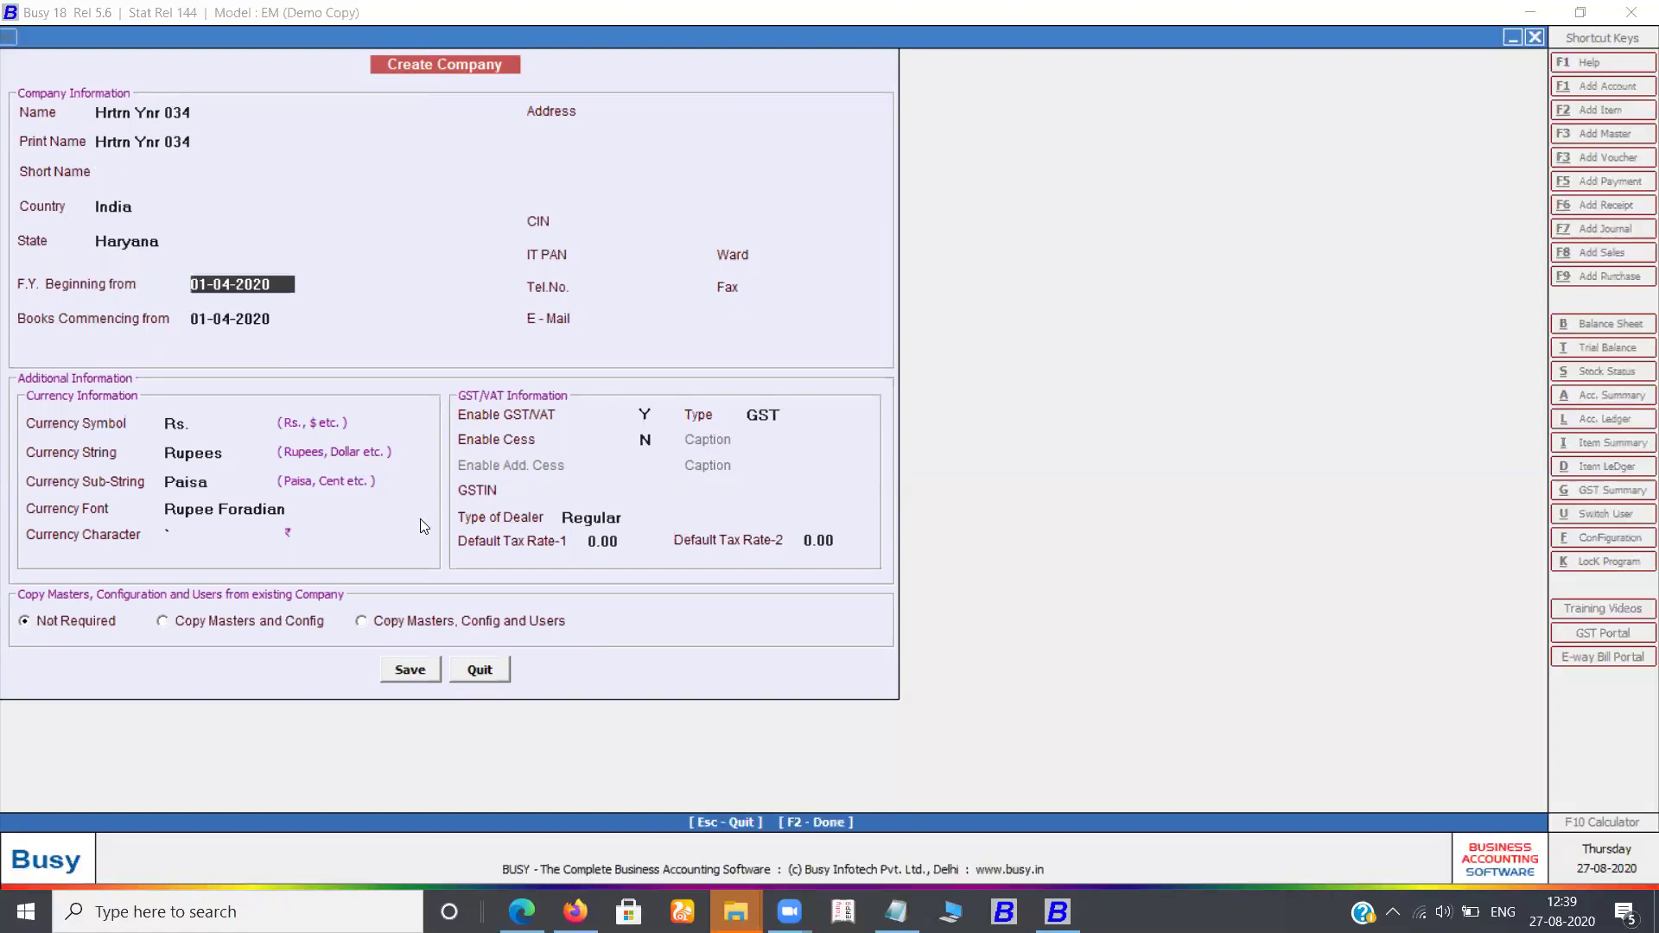
pyautogui.press('Return')
pyautogui.press('Return')
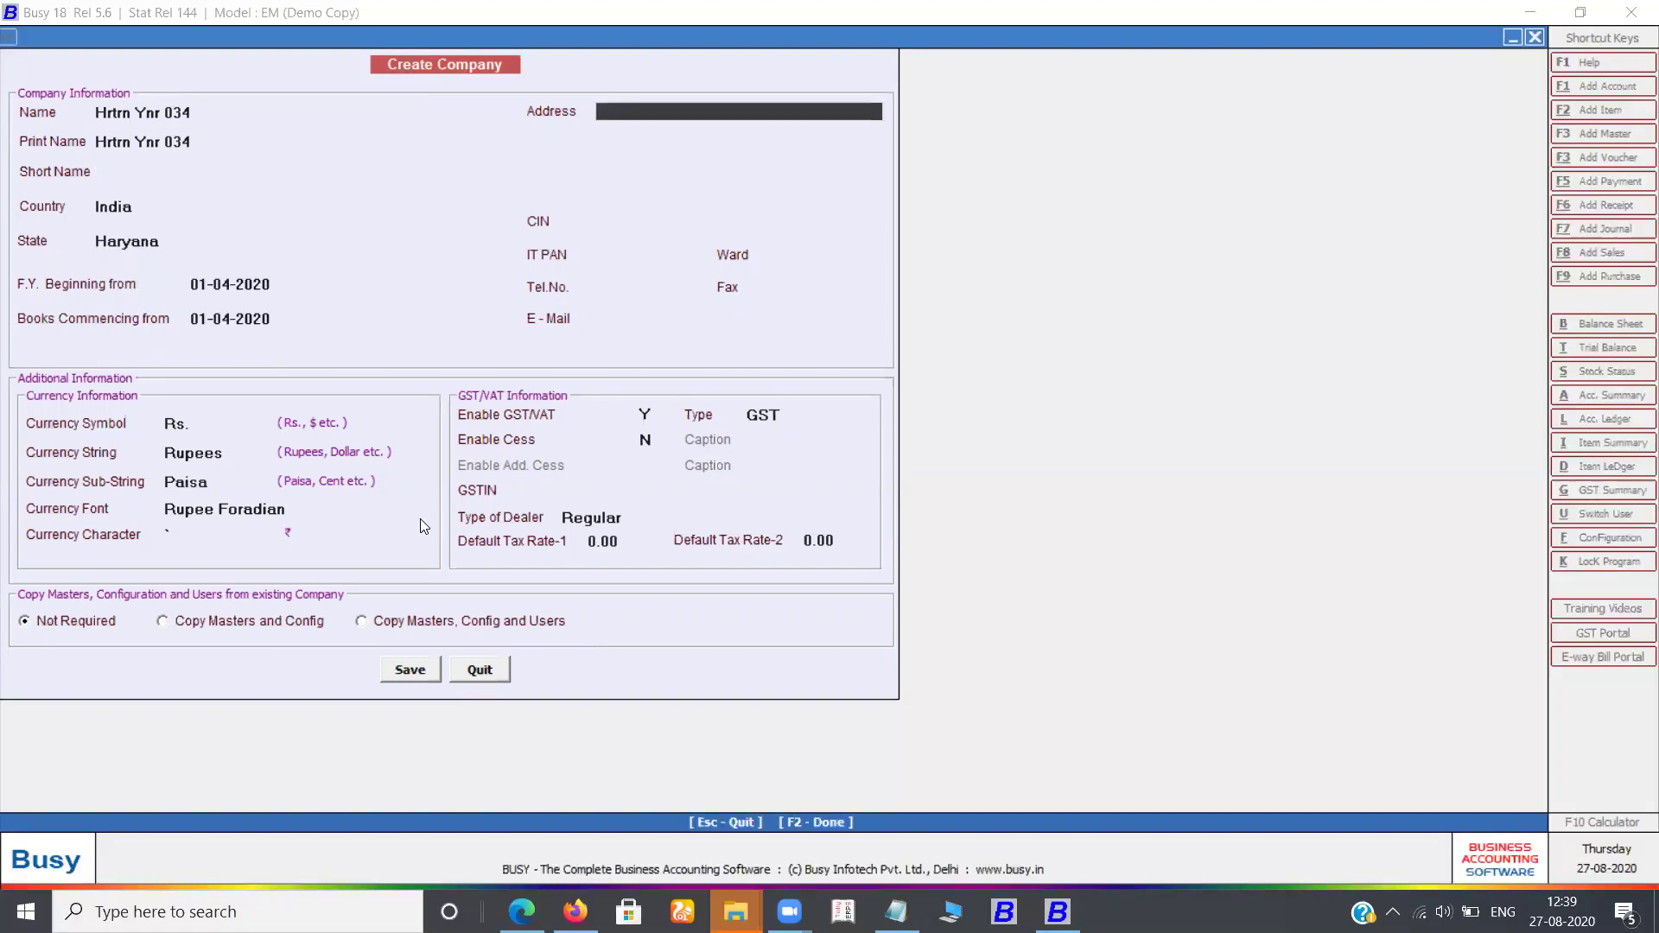
pyautogui.press('F2')
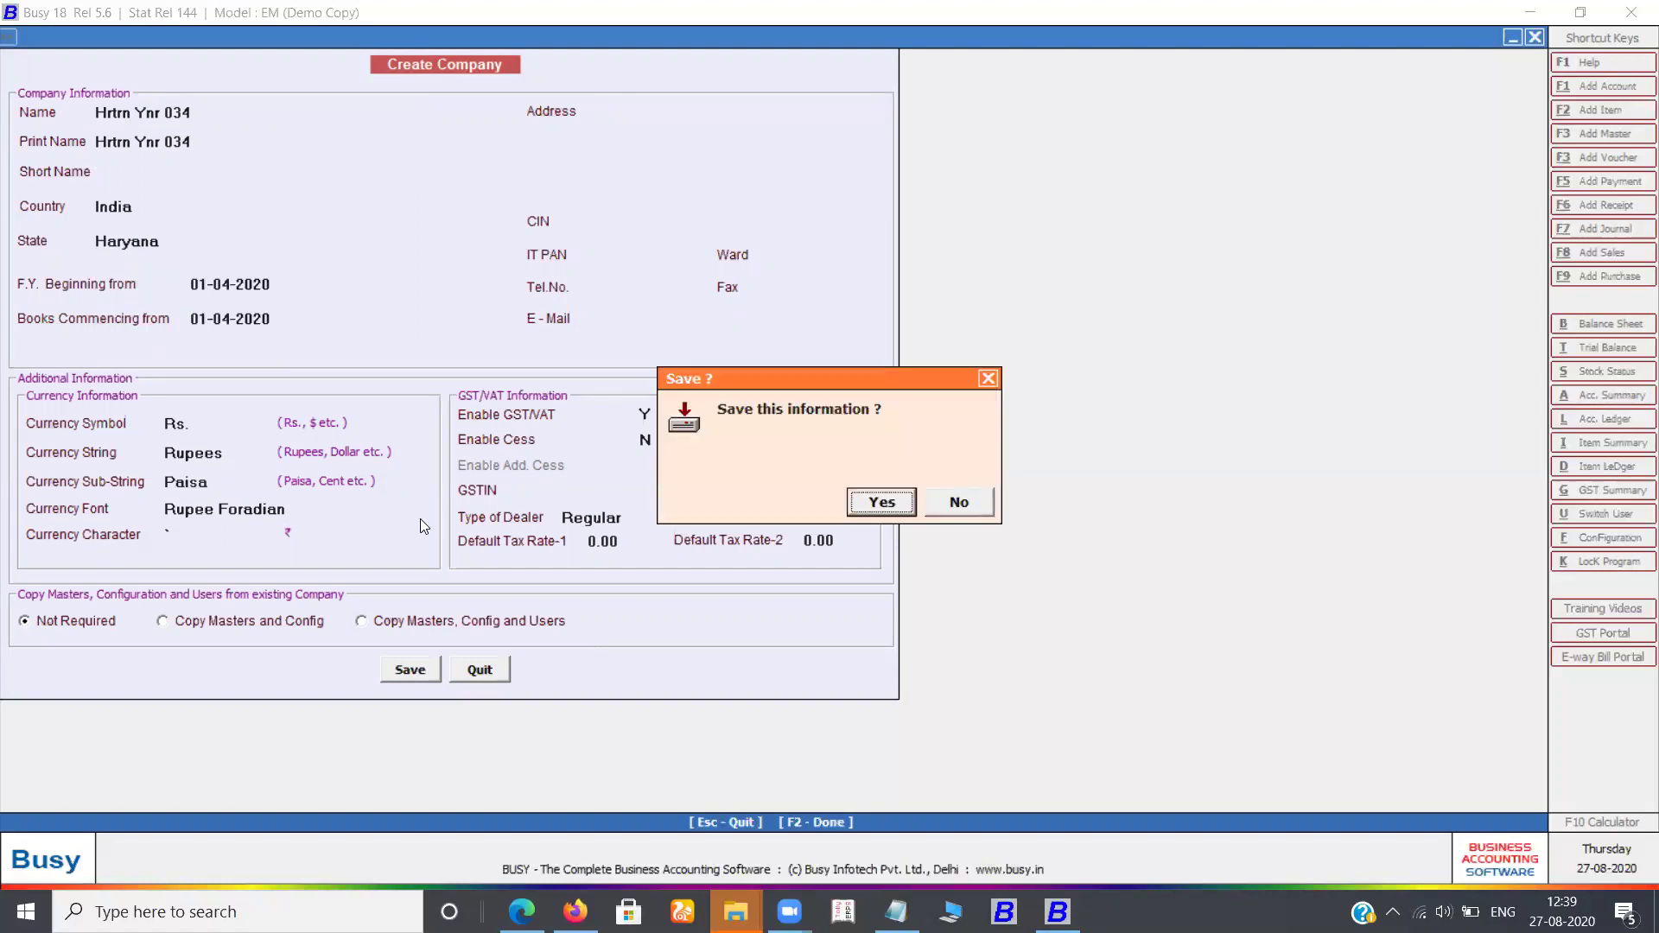
pyautogui.press('Return')
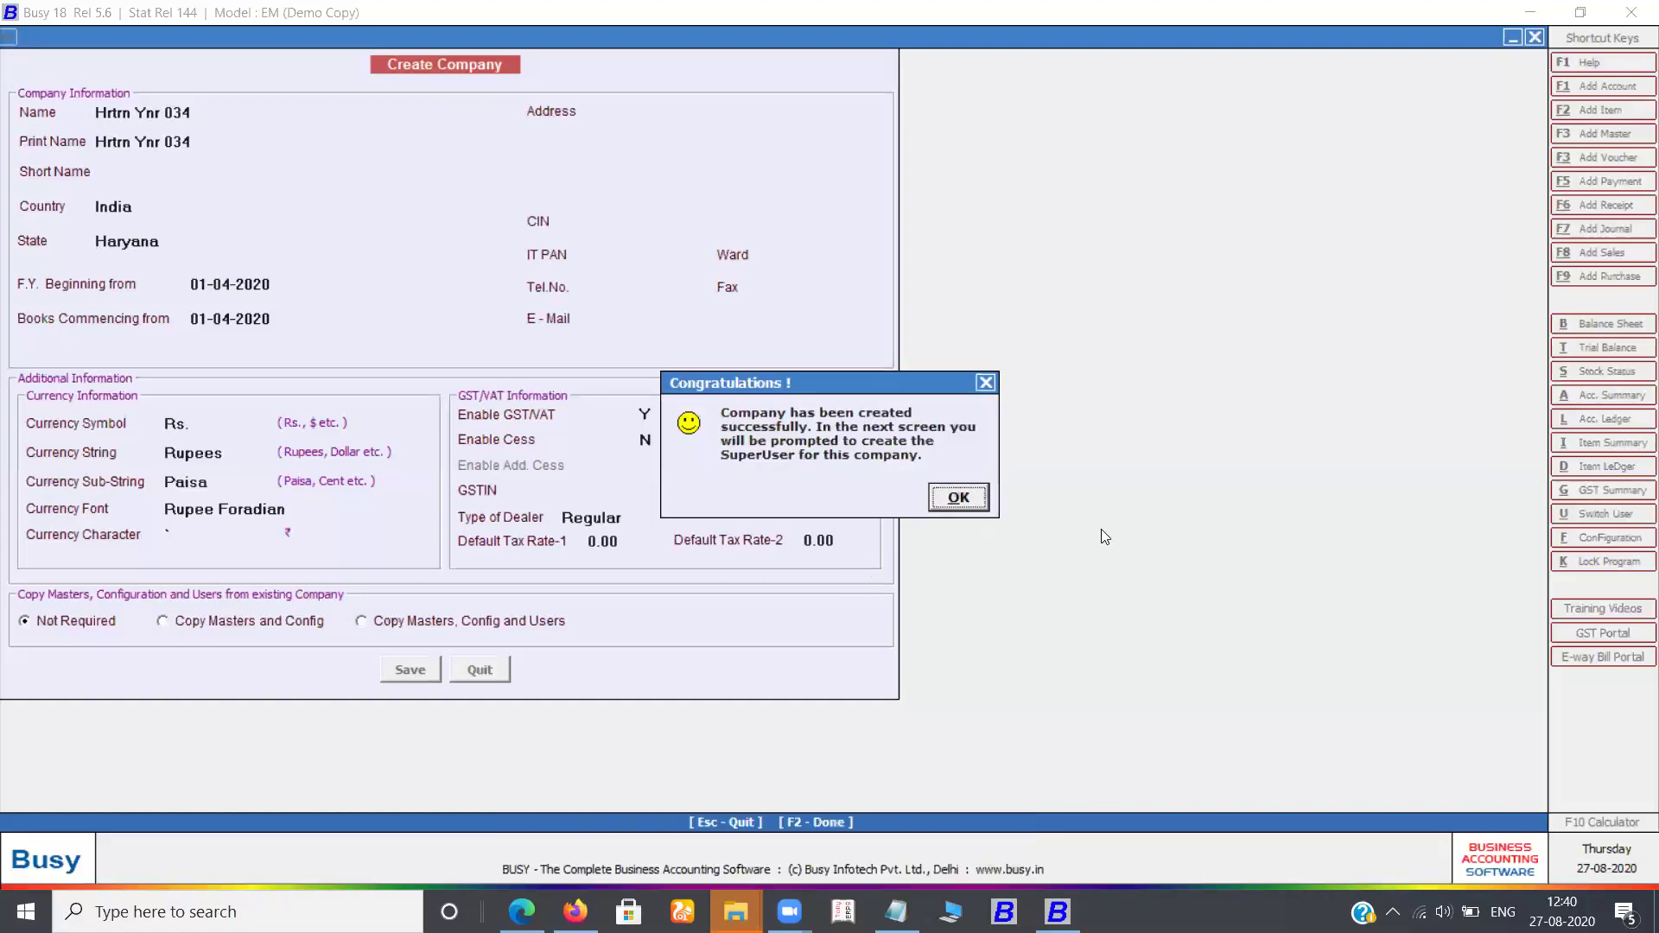
pyautogui.click(959, 499)
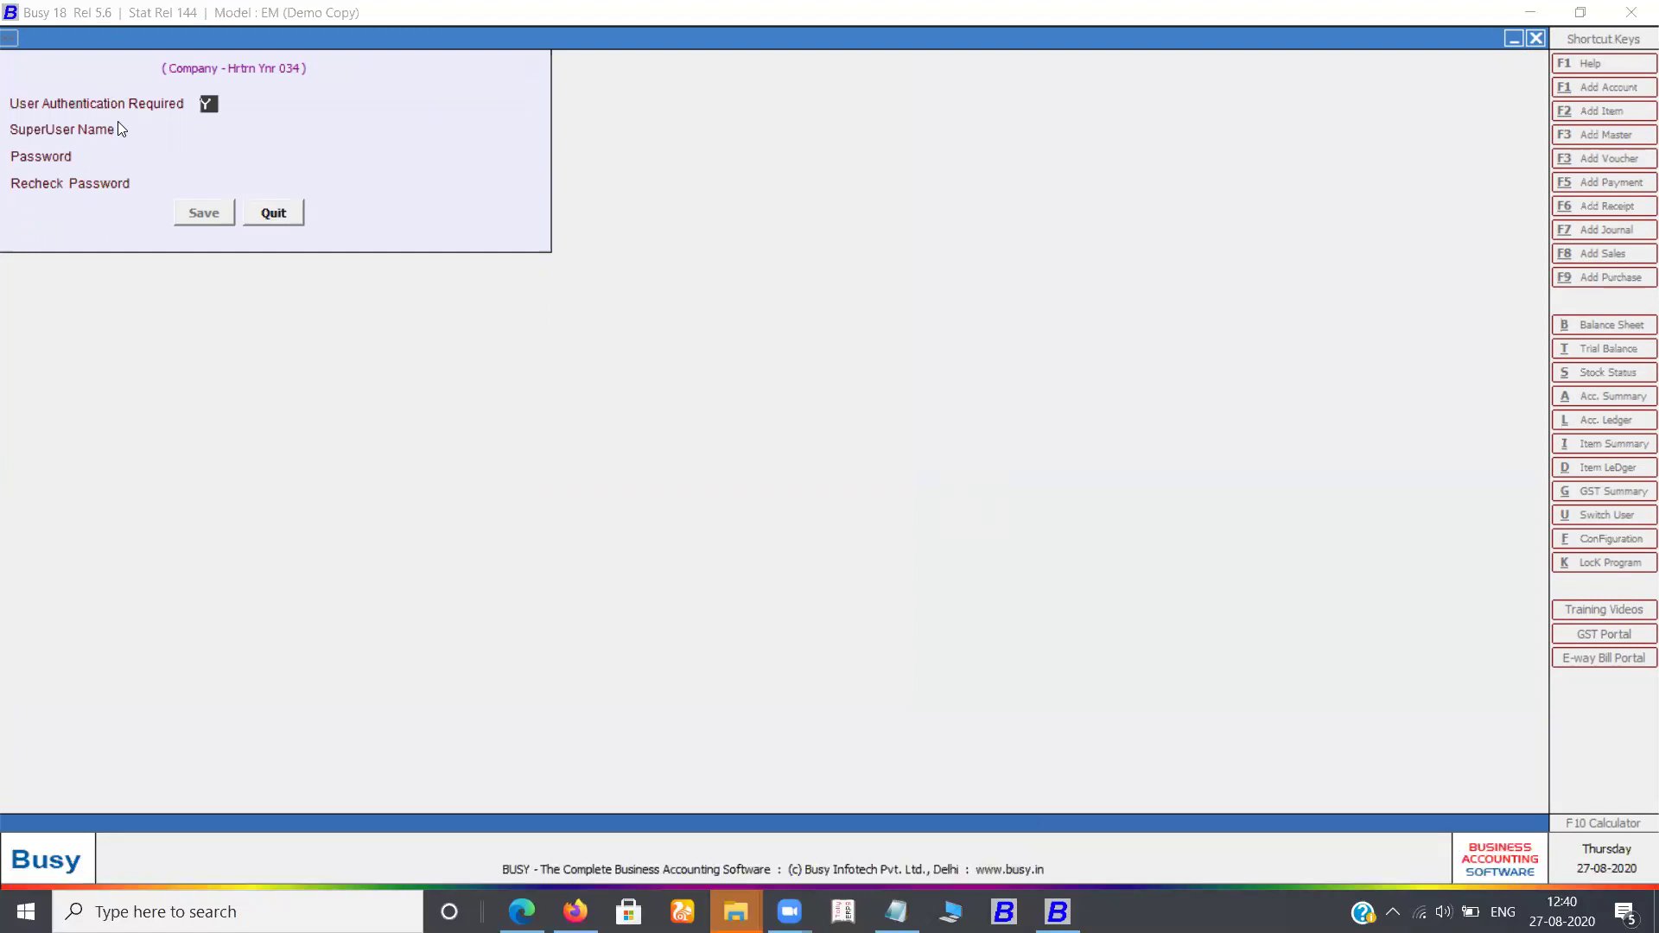
# Set User Authentication Required to N, save the SuperUser form, and open Hrtrn Ynr 034
pyautogui.press('n')
pyautogui.press('Return')
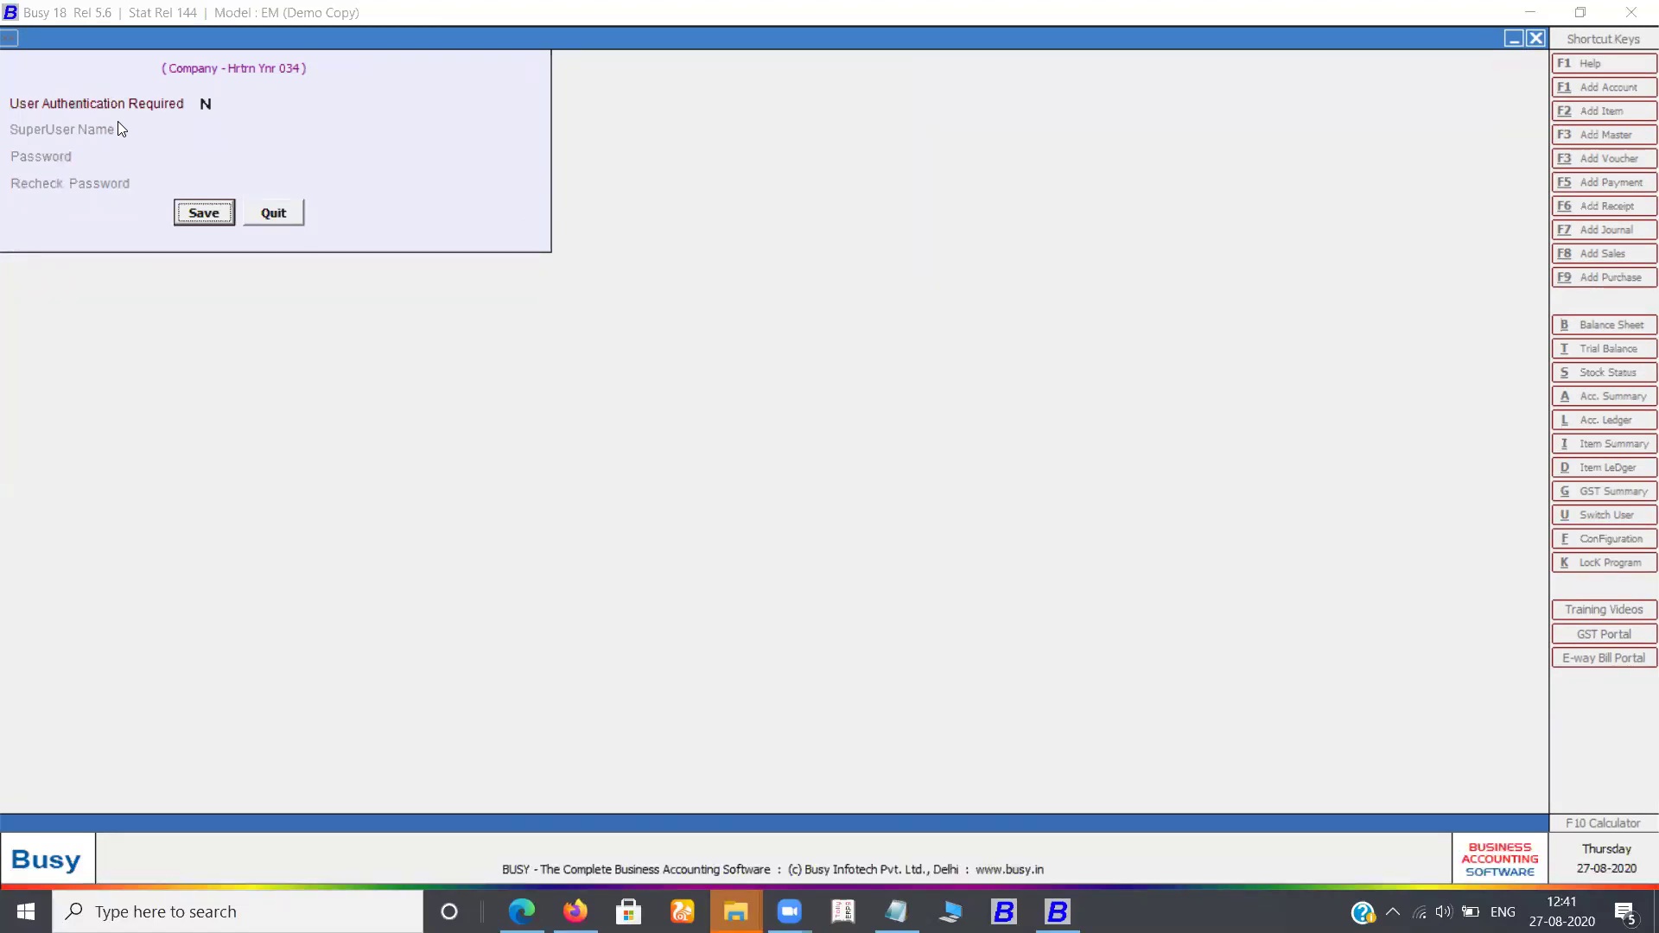
pyautogui.press('Return')
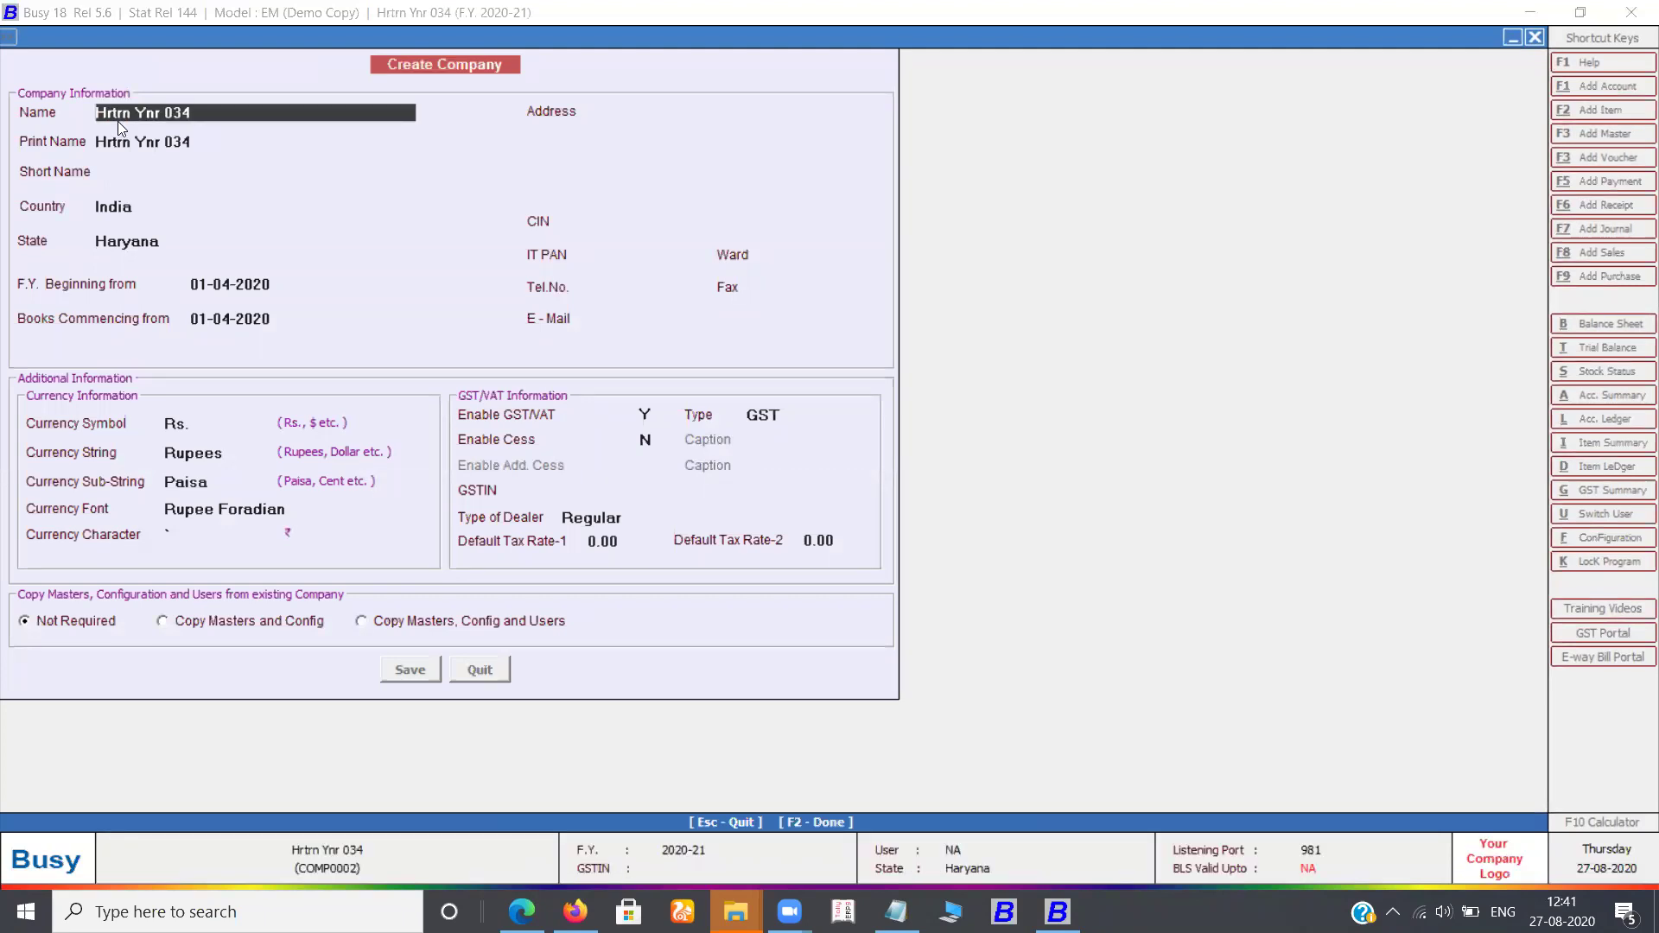
pyautogui.press('Escape')
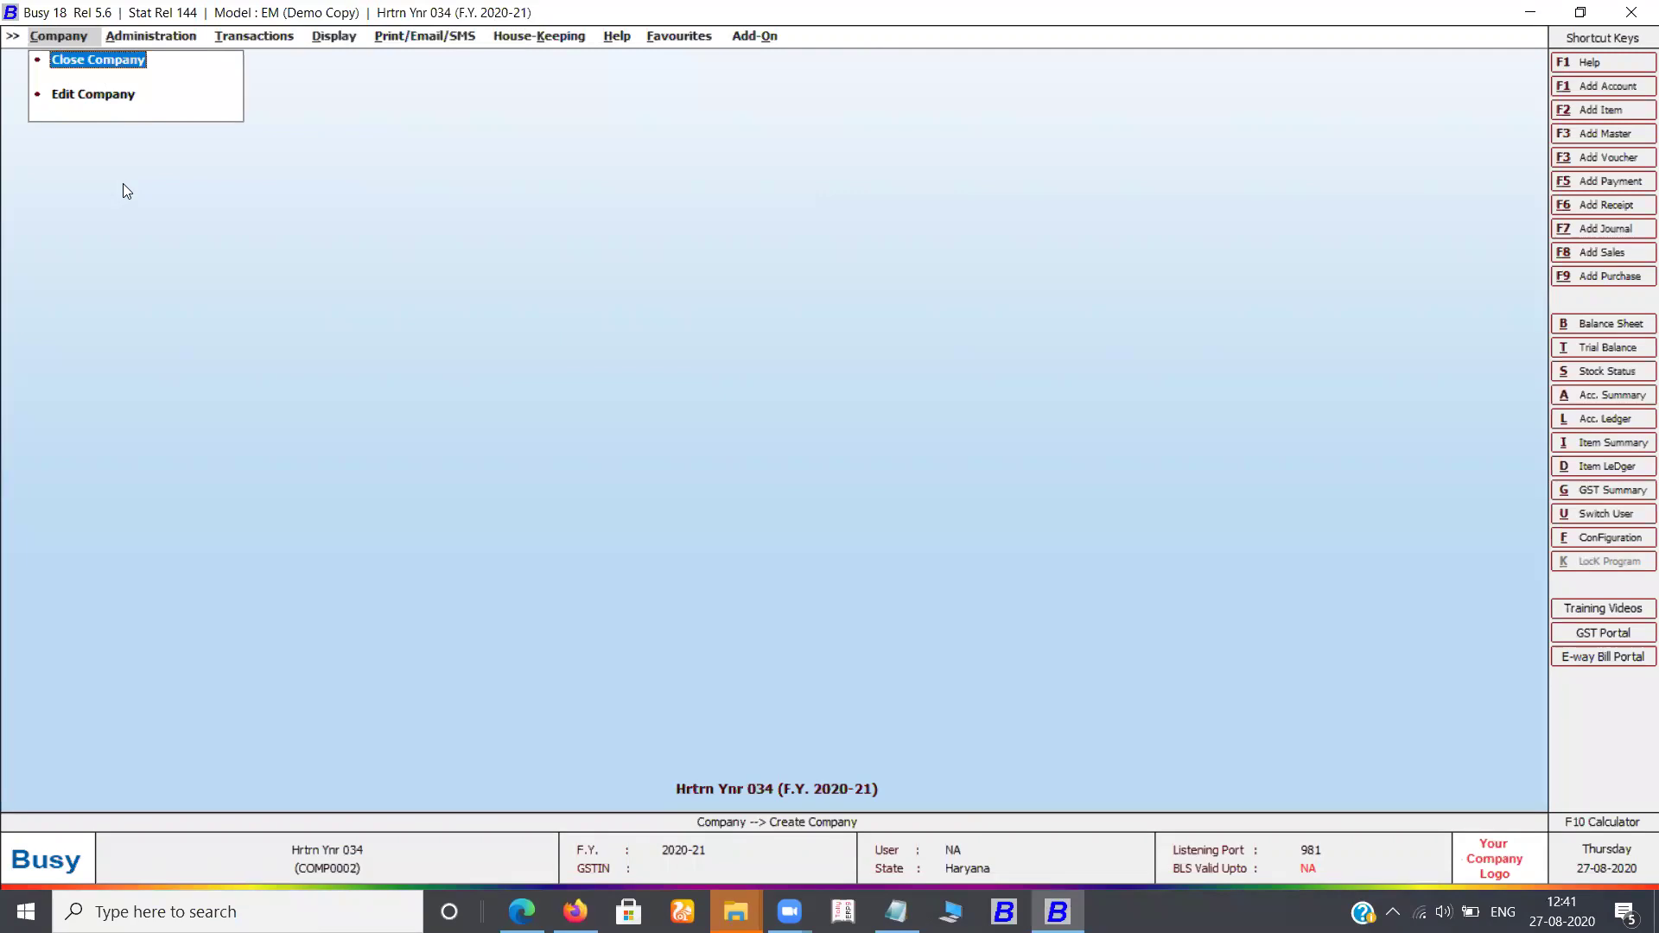
# Close the open company and browse down to the Backup and Restore Data entries
pyautogui.press('Return')
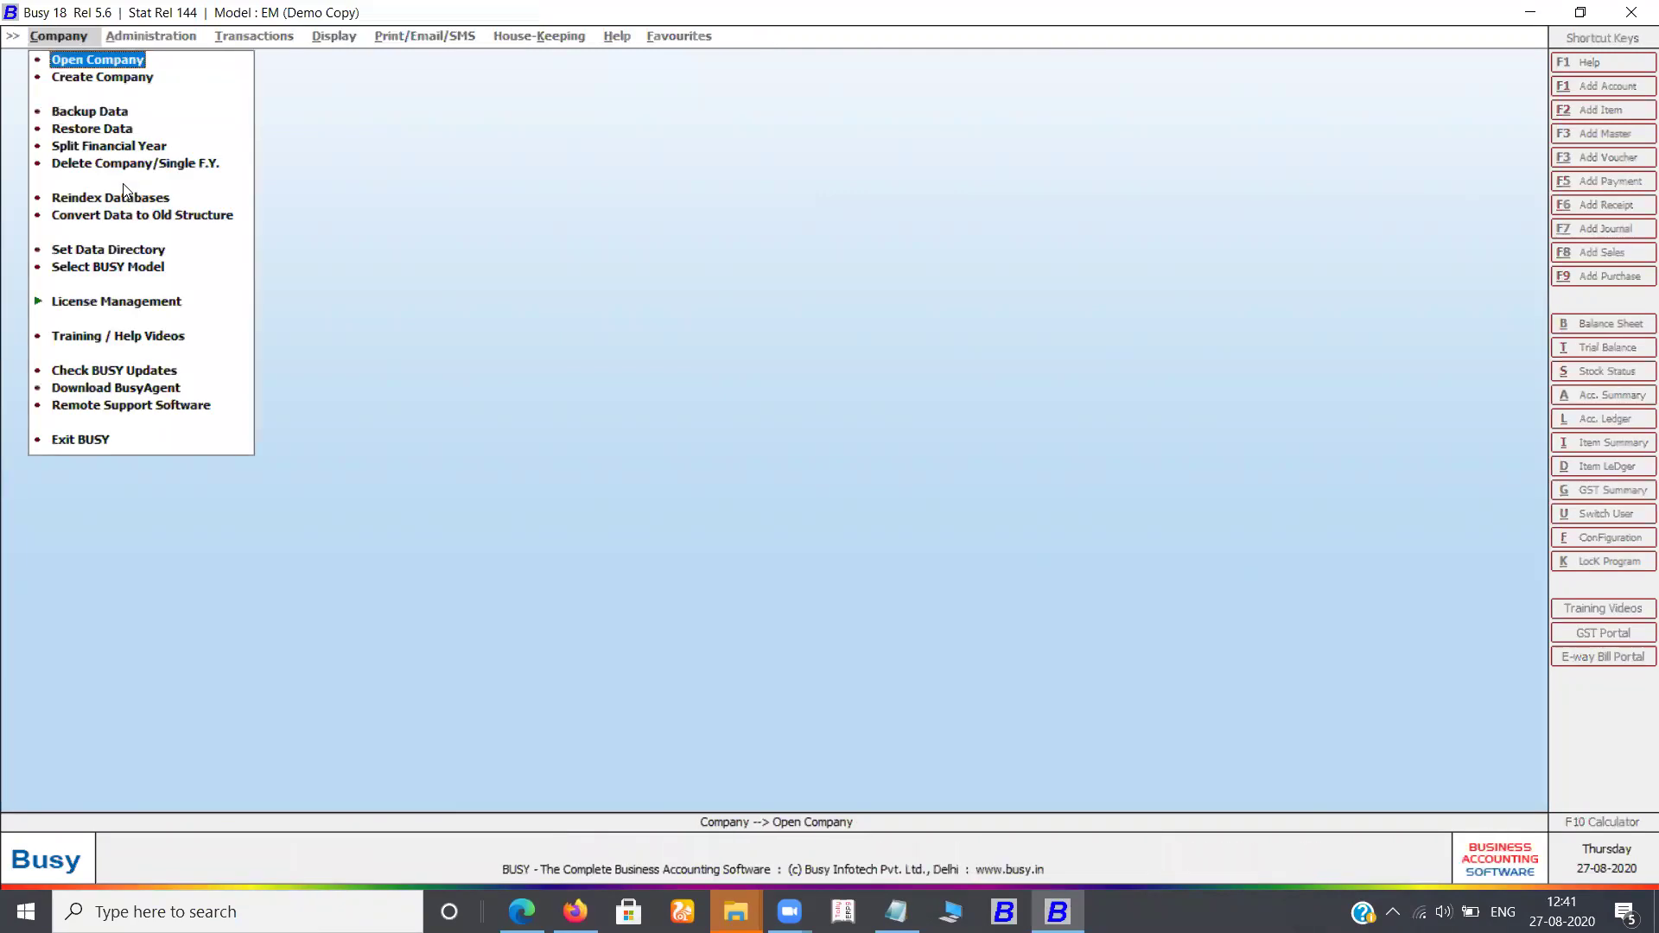
pyautogui.press('Down')
pyautogui.press('Up')
pyautogui.press('Down')
pyautogui.press('Down')
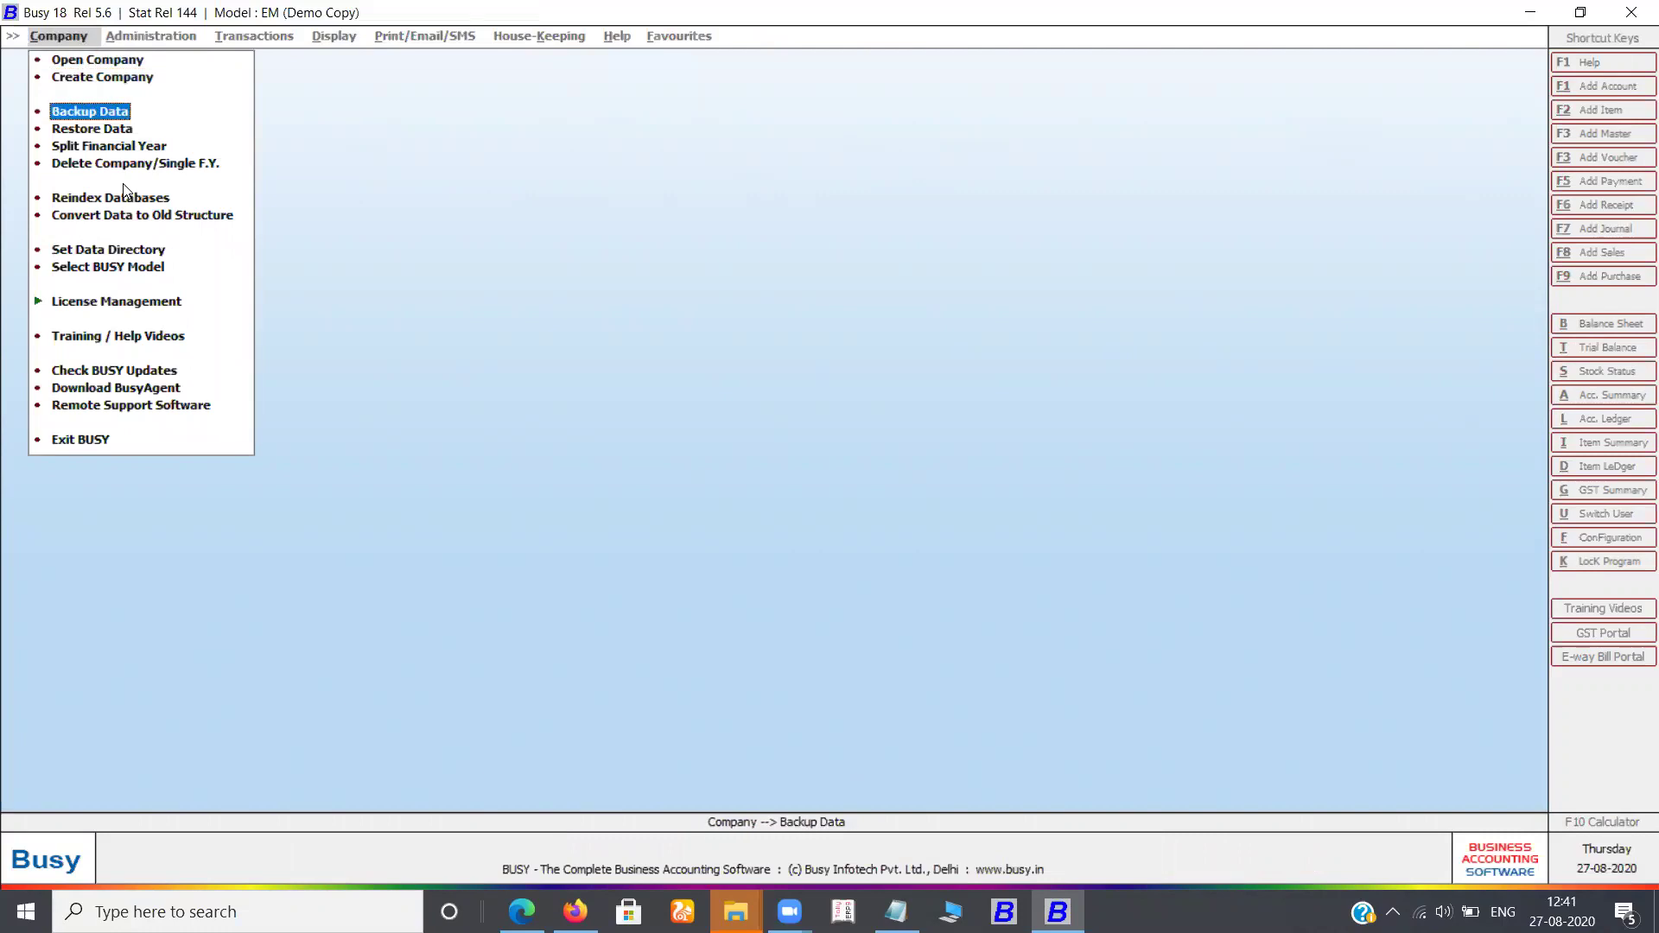
pyautogui.press('Down')
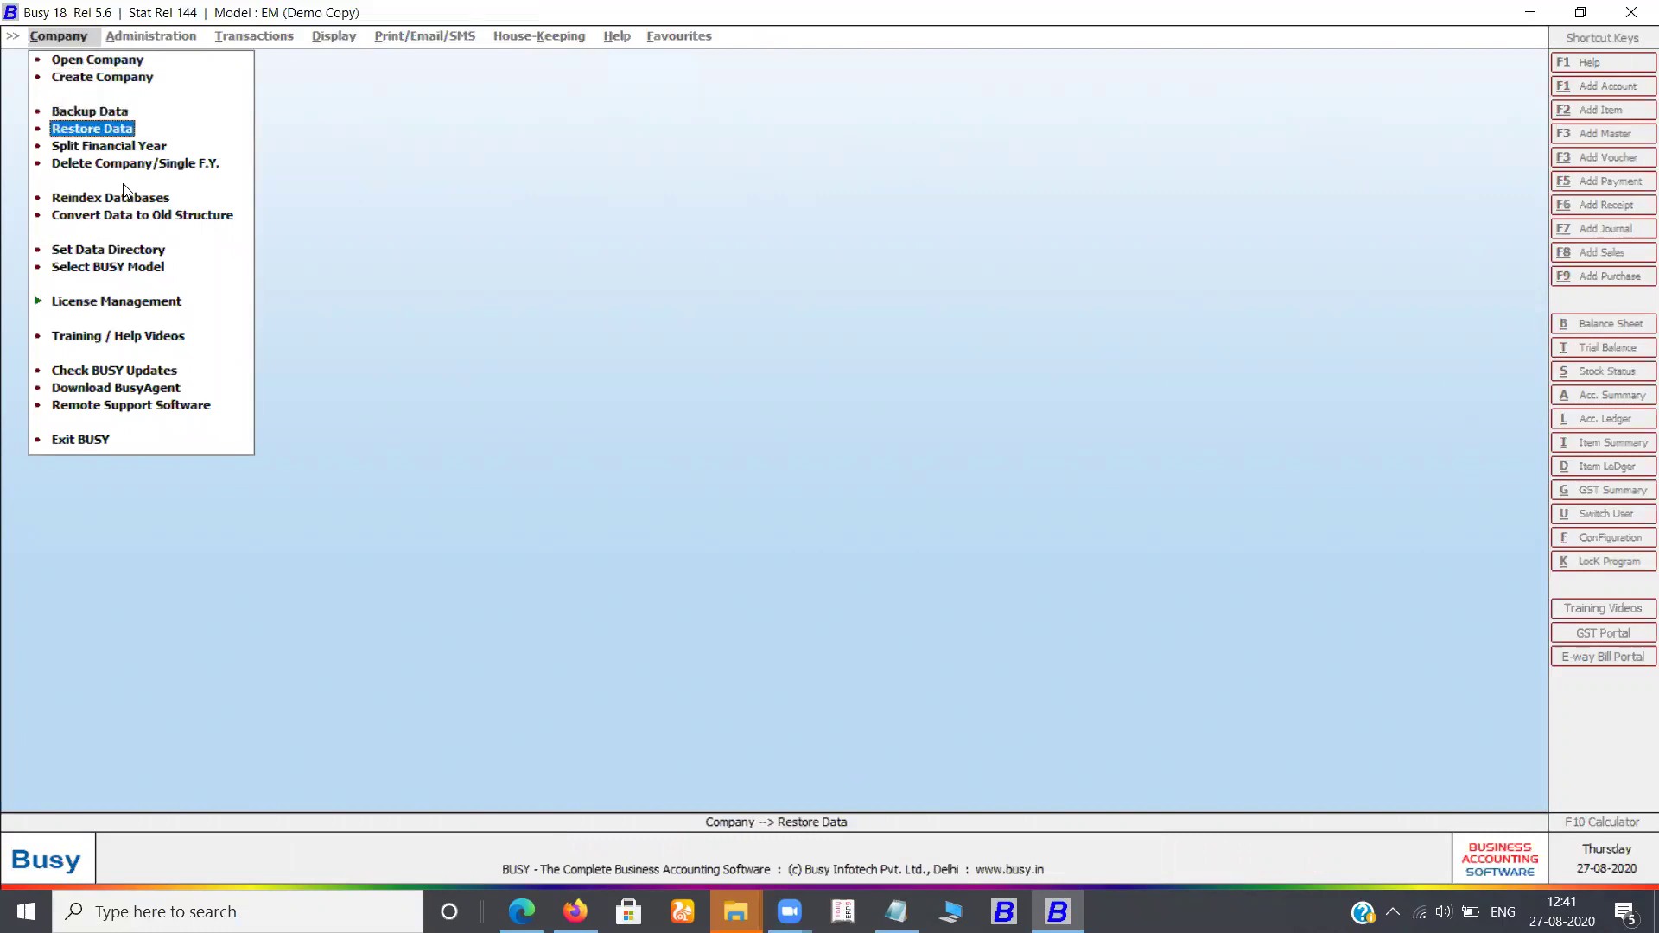
# Browse Split Financial Year, Delete Company, Model Selection, License Management and the BusyAgent download entries
pyautogui.press('Down')
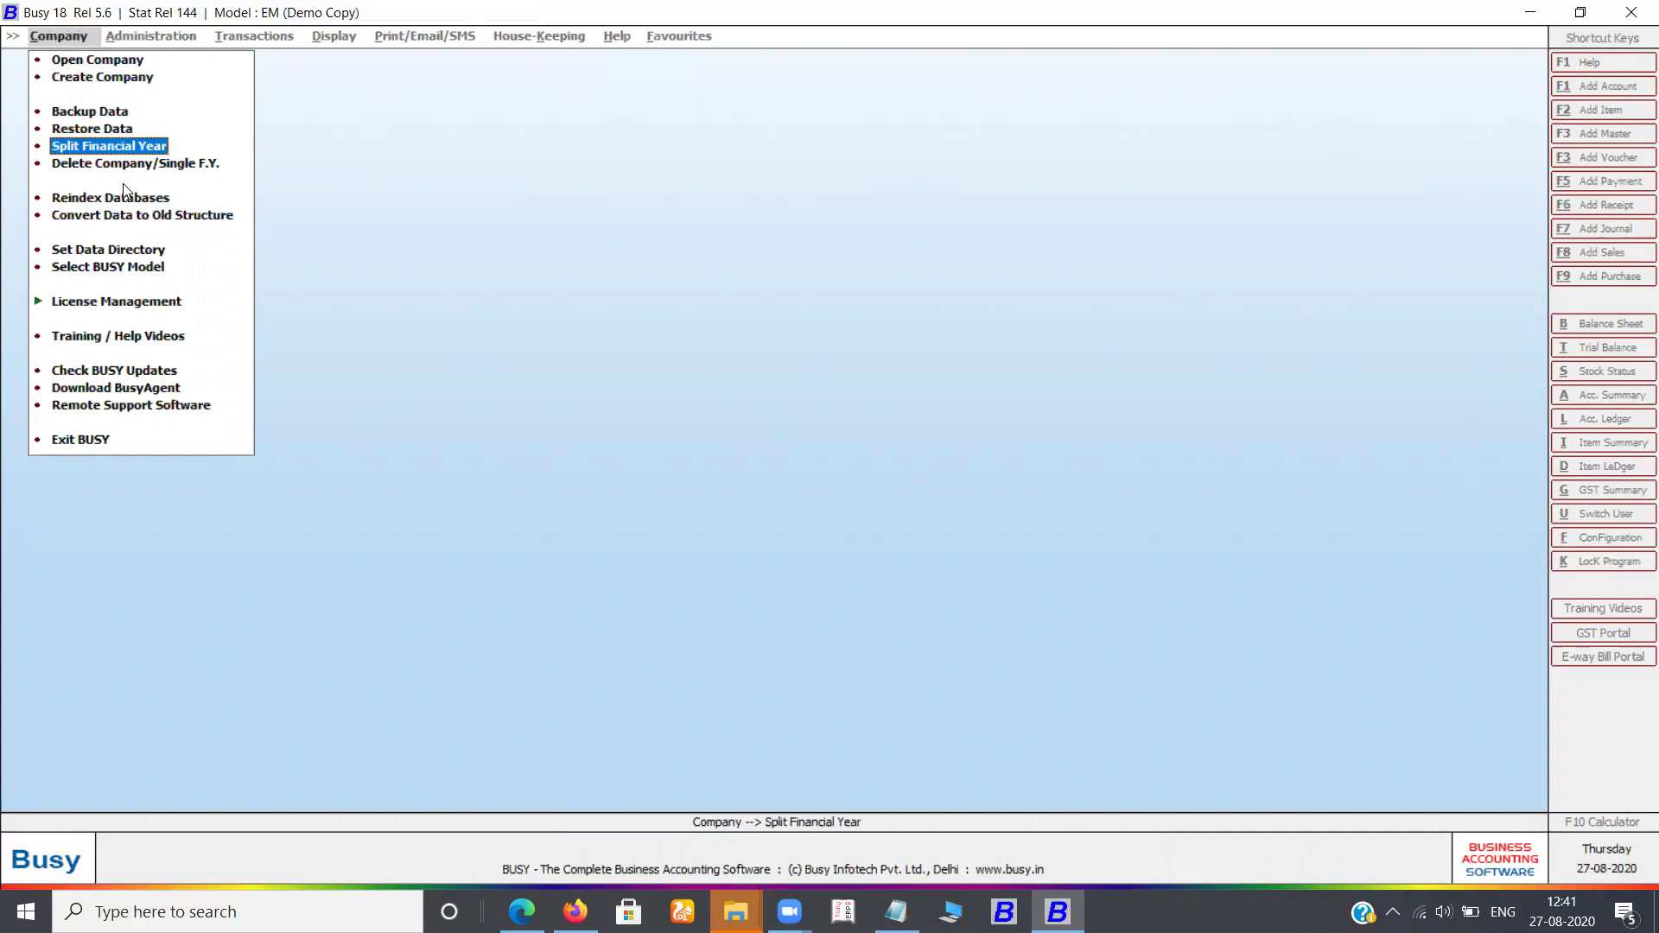
pyautogui.press('Down')
pyautogui.press('Down')
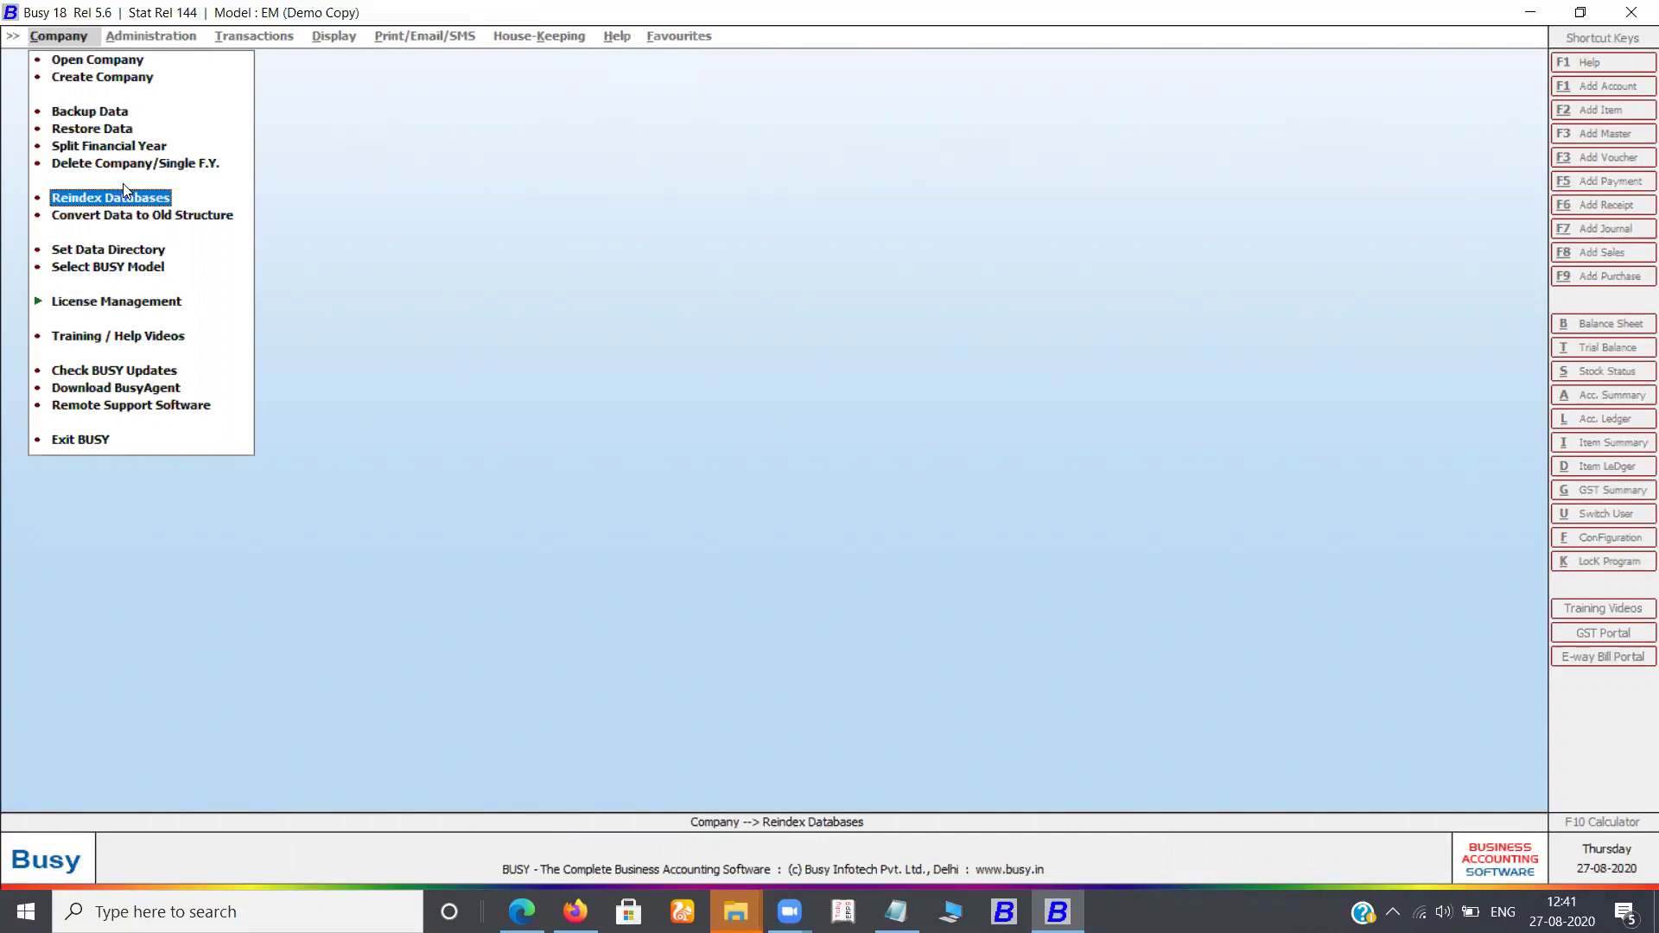
pyautogui.press('Down')
pyautogui.press('Down')
pyautogui.press('Down')
pyautogui.press('Down')
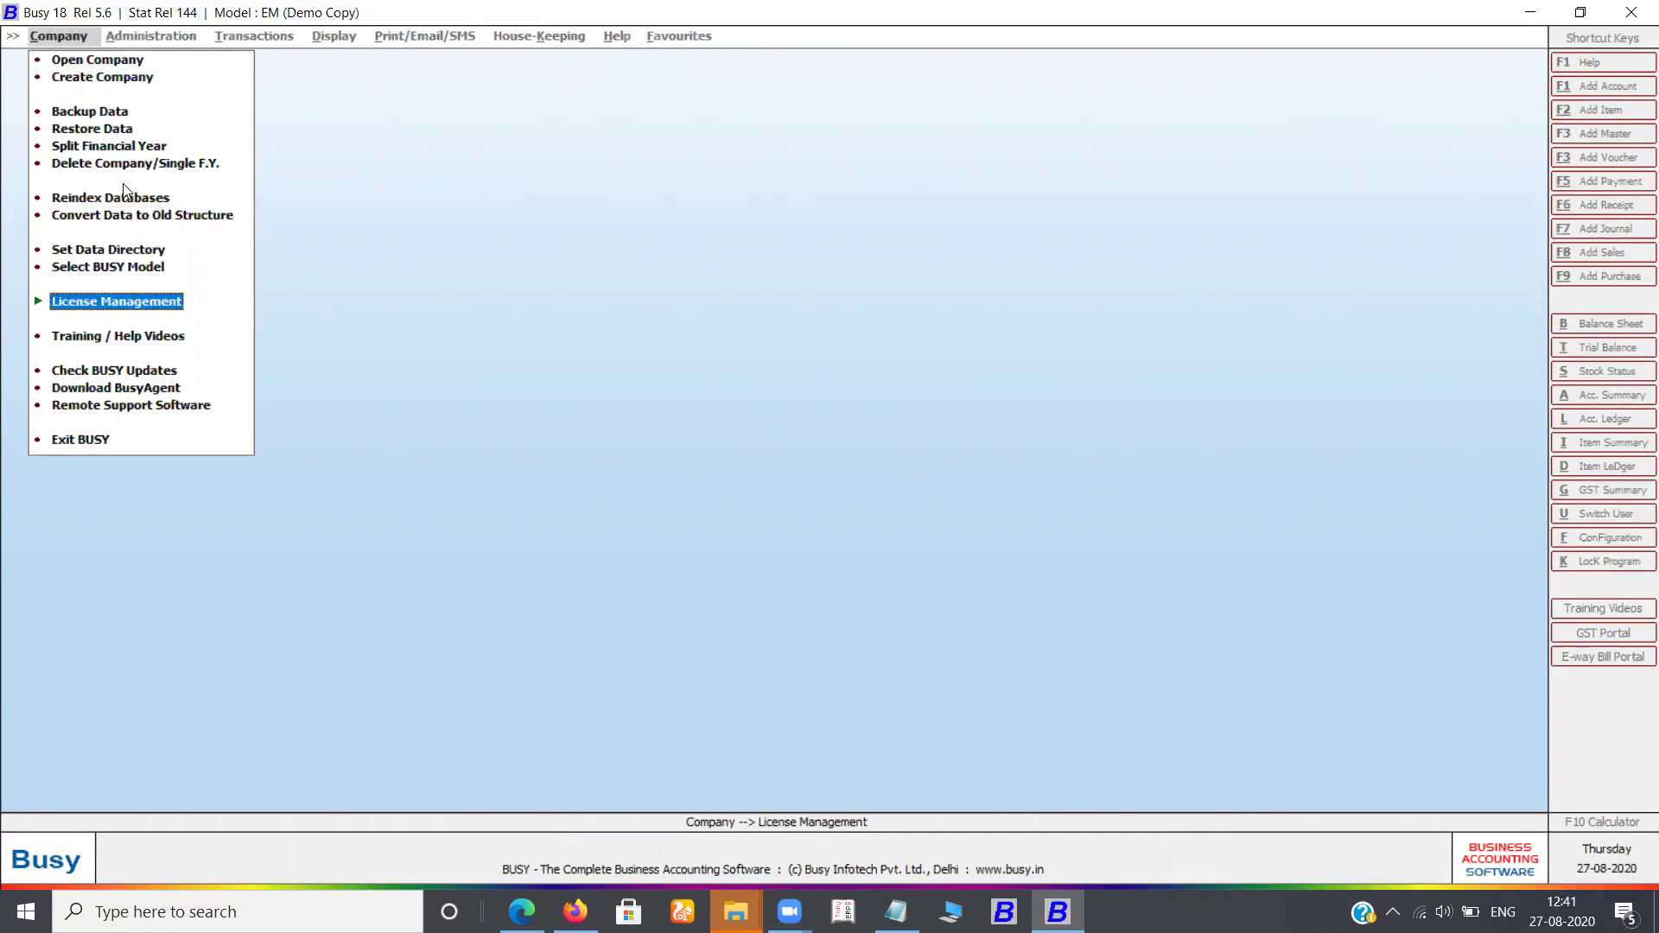
pyautogui.press('Down')
pyautogui.press('Down')
pyautogui.press('Down')
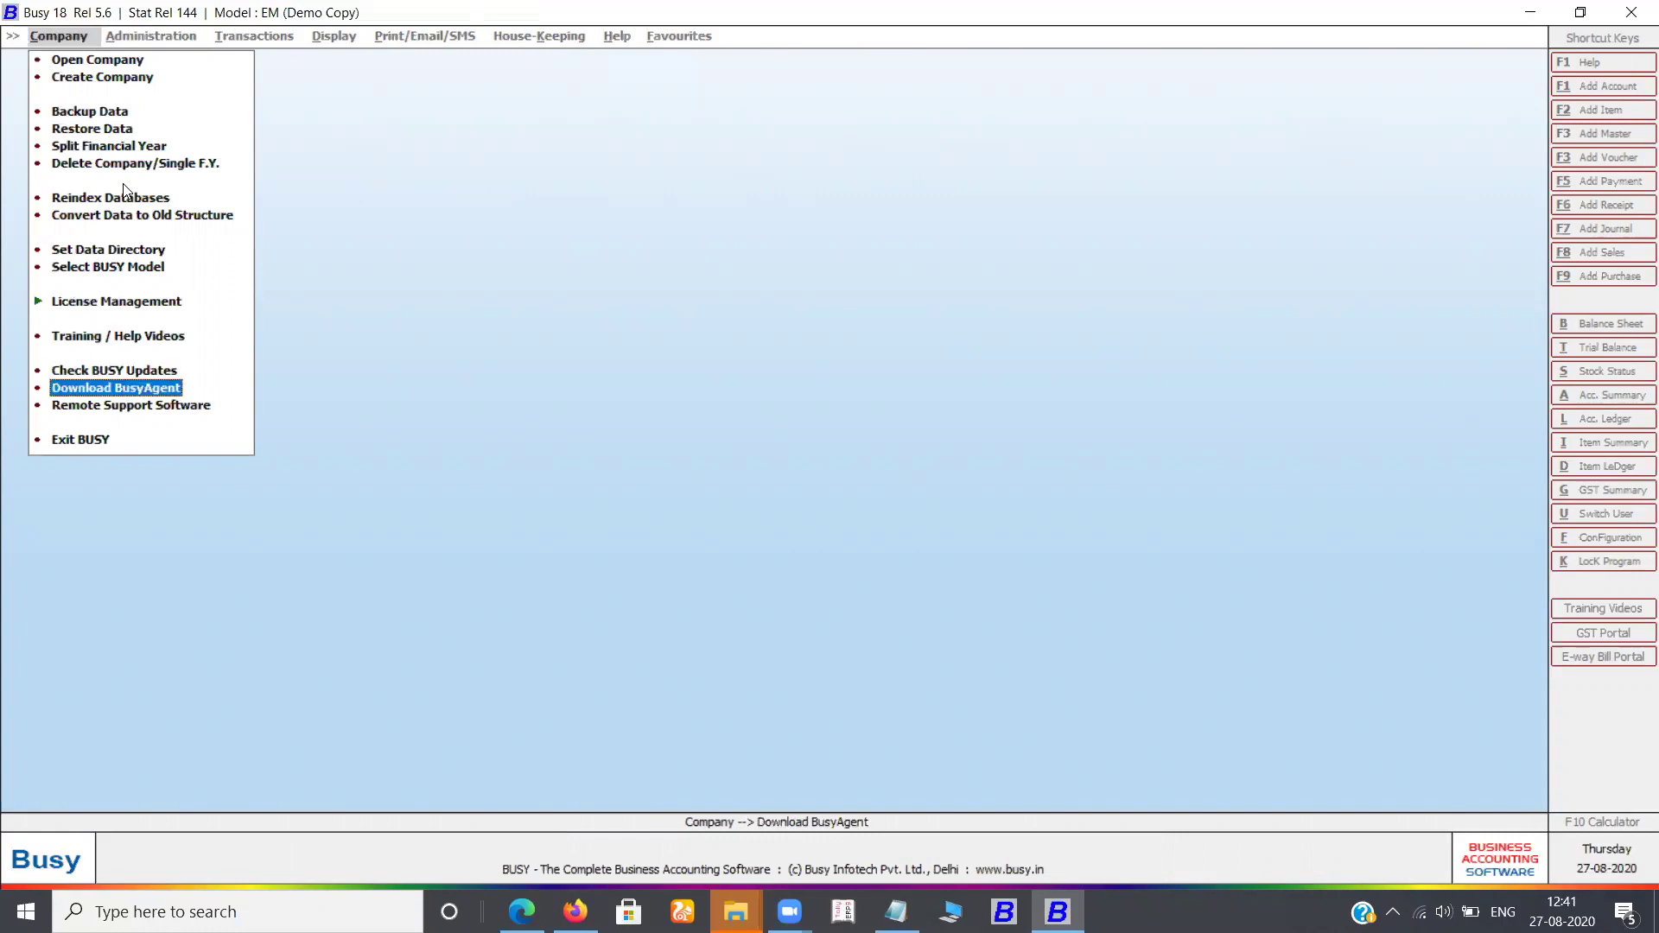
pyautogui.press('Down')
pyautogui.press('Up')
pyautogui.press('Up')
pyautogui.press('Up')
pyautogui.press('Up')
pyautogui.press('Up')
pyautogui.press('Up')
pyautogui.press('Down')
pyautogui.press('Down')
pyautogui.press('Down')
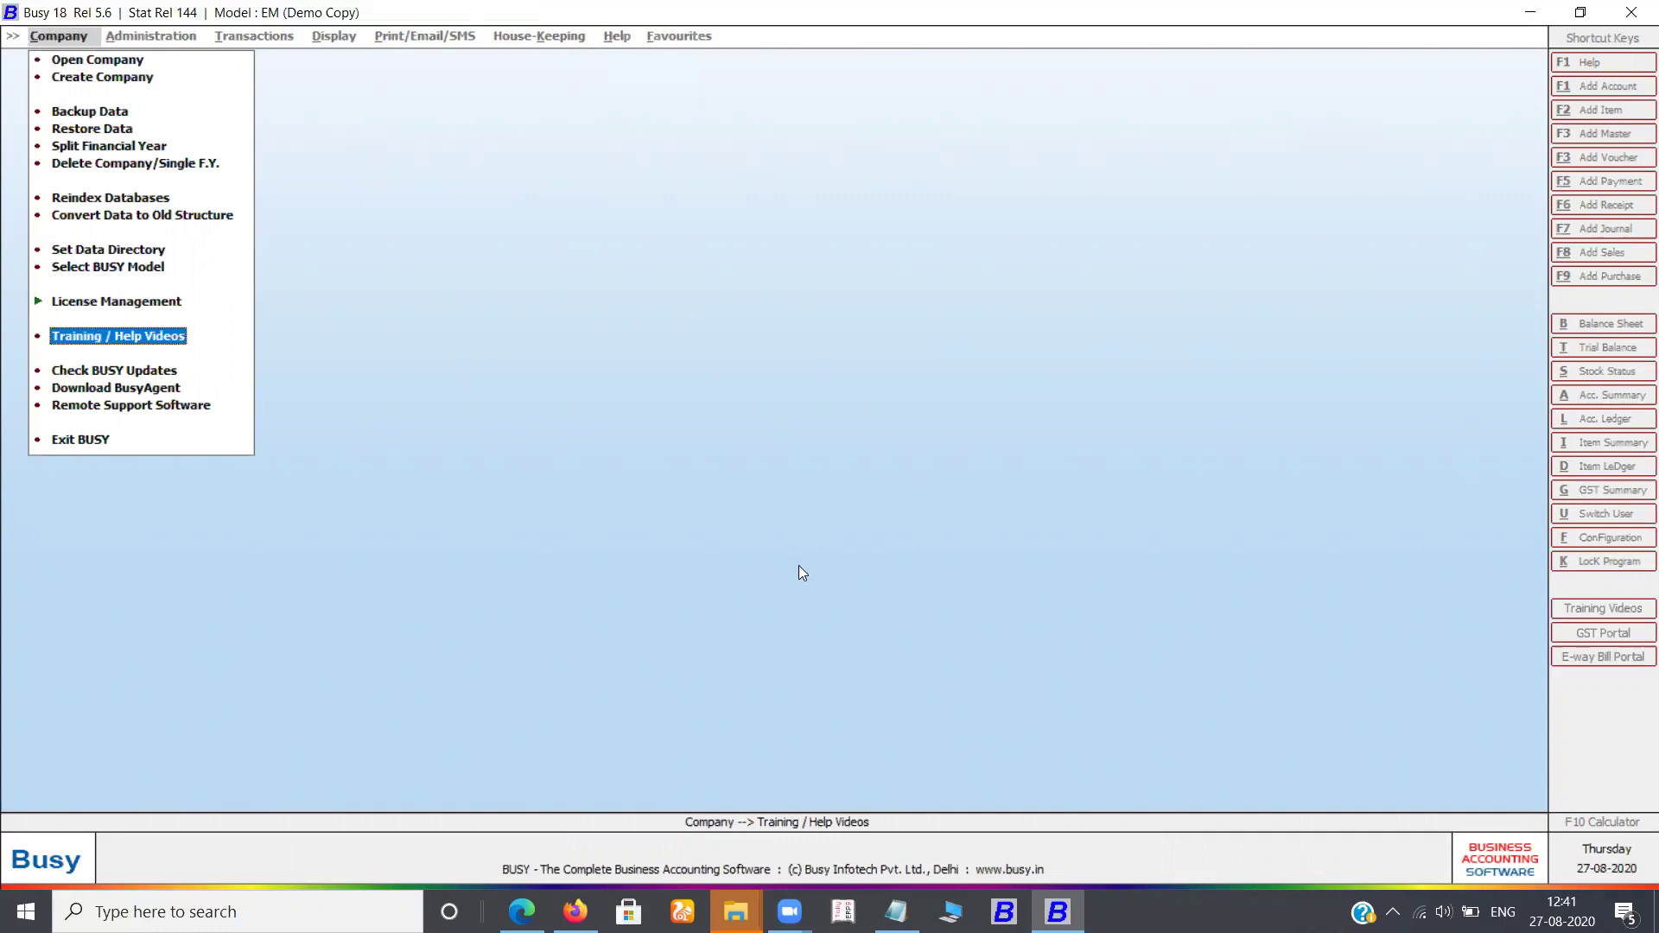
pyautogui.press('Return')
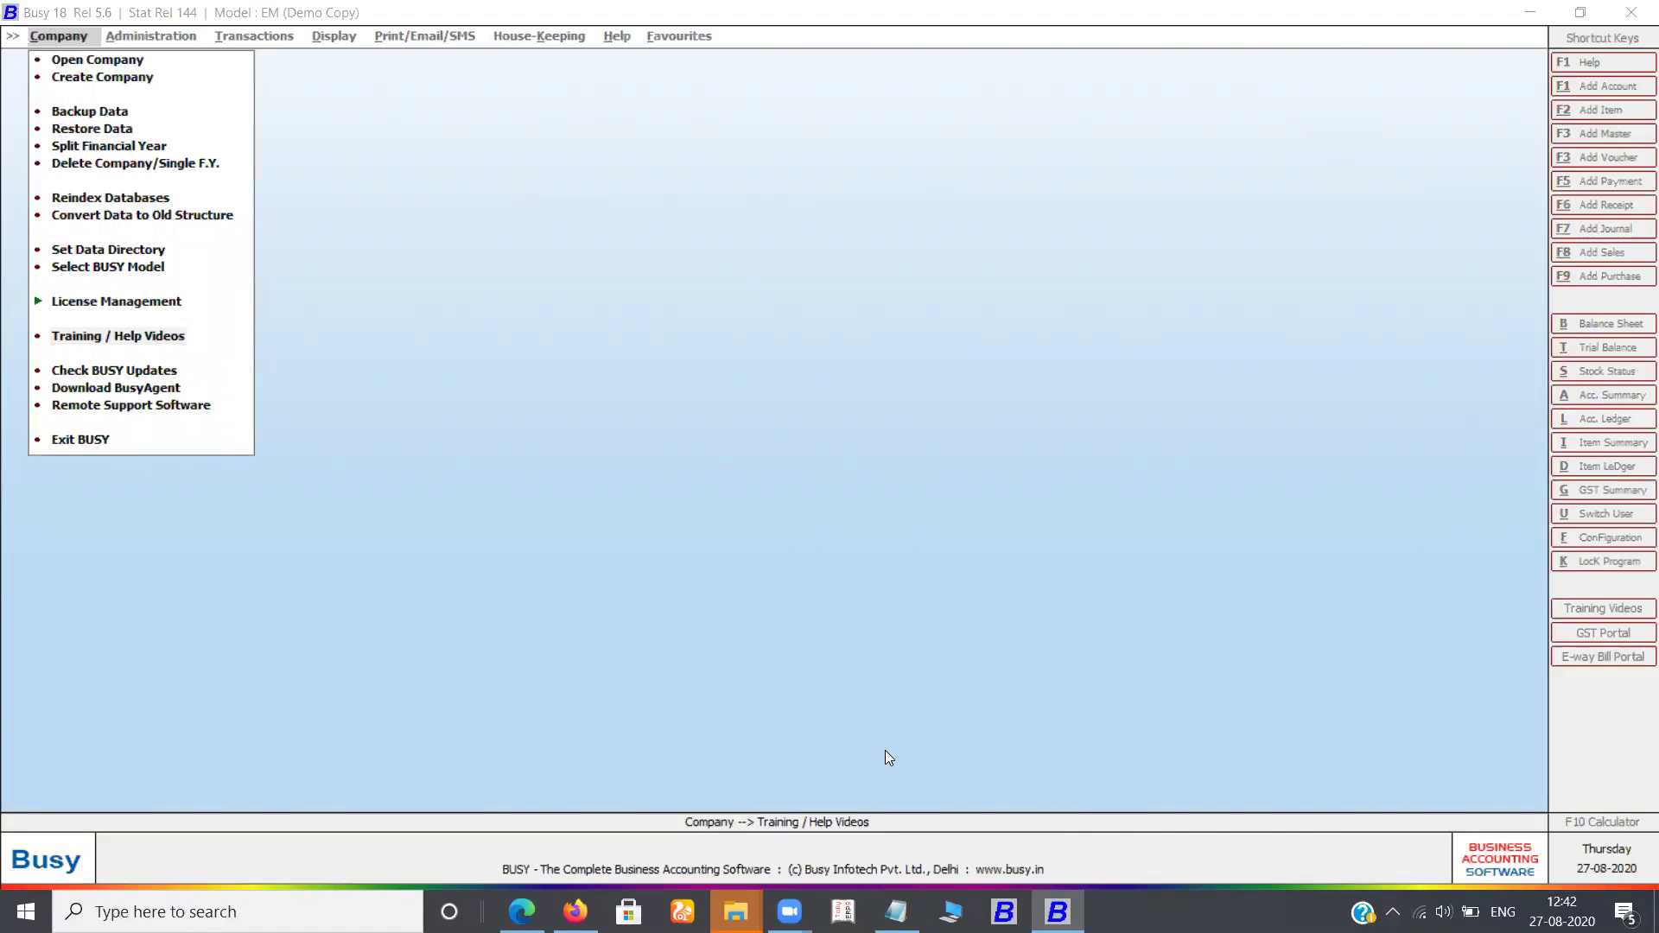
# Open Hrtrn Ynr 034 (COMP0002) from the Open Company list
pyautogui.click(85, 63)
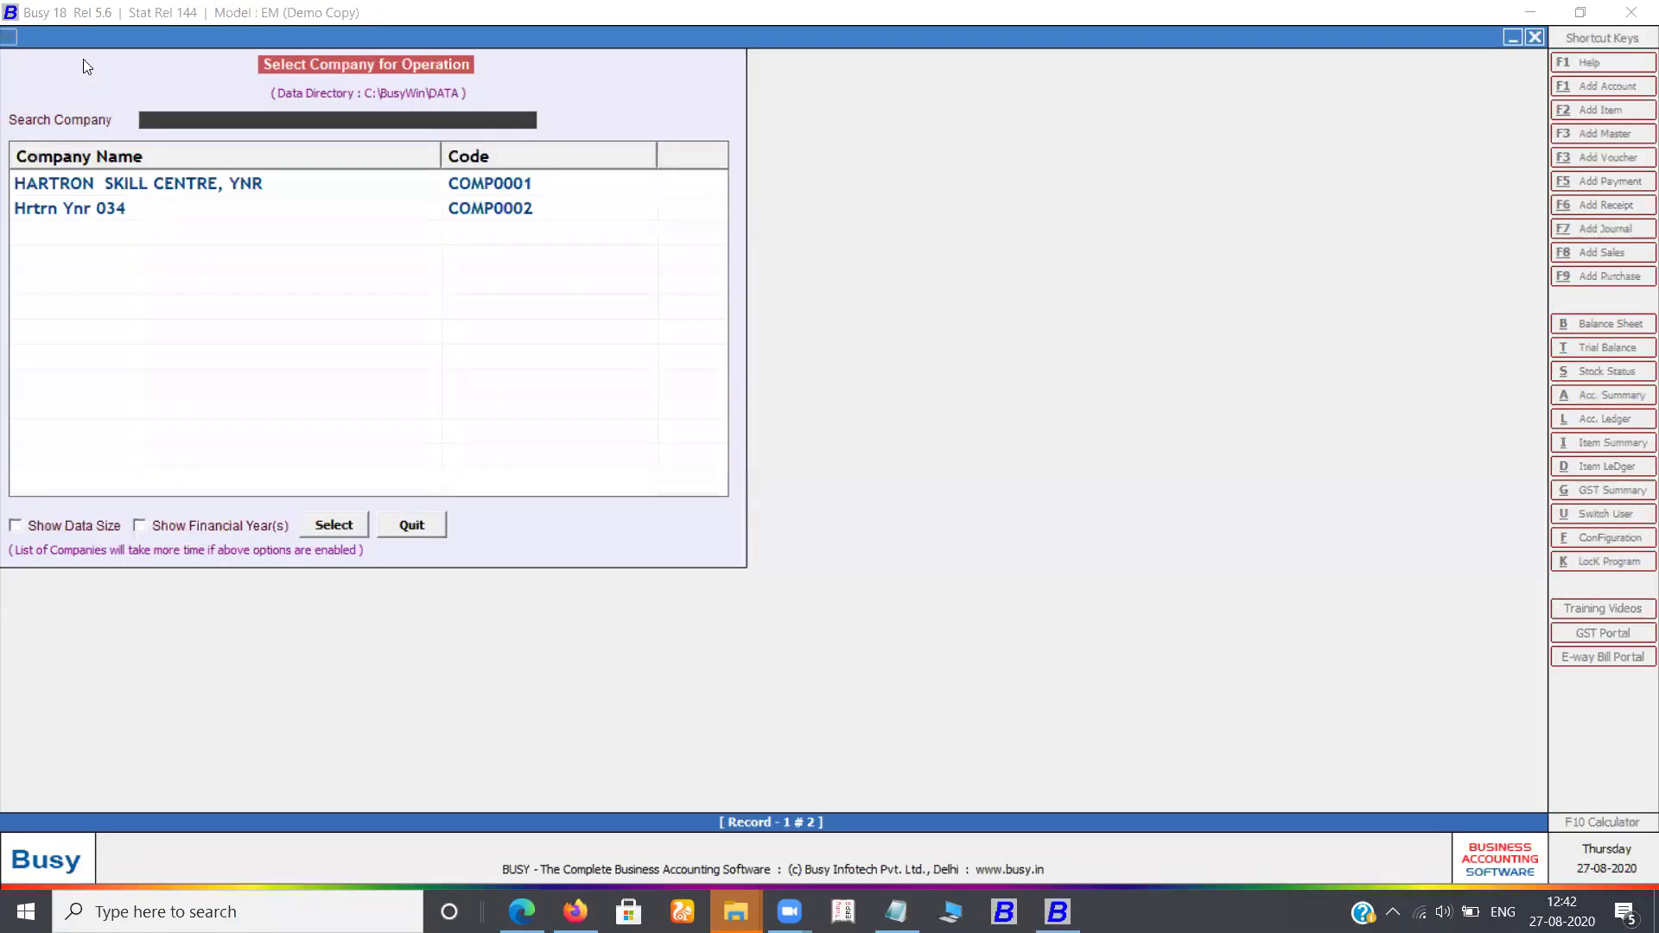
pyautogui.press('Down')
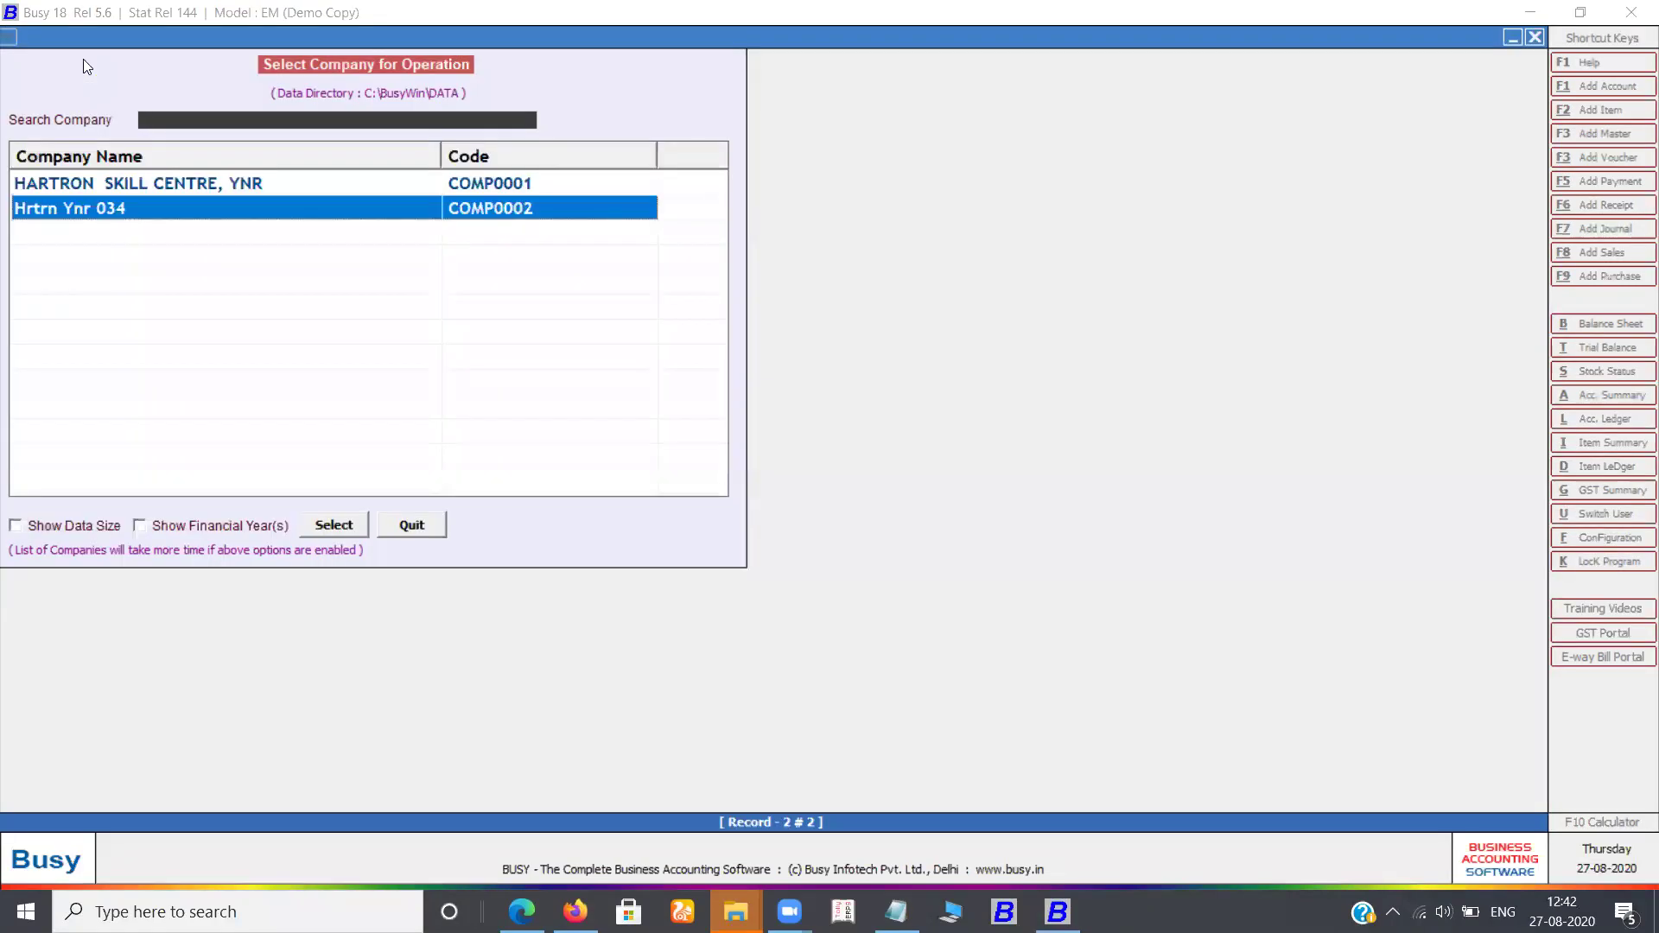
pyautogui.press('Return')
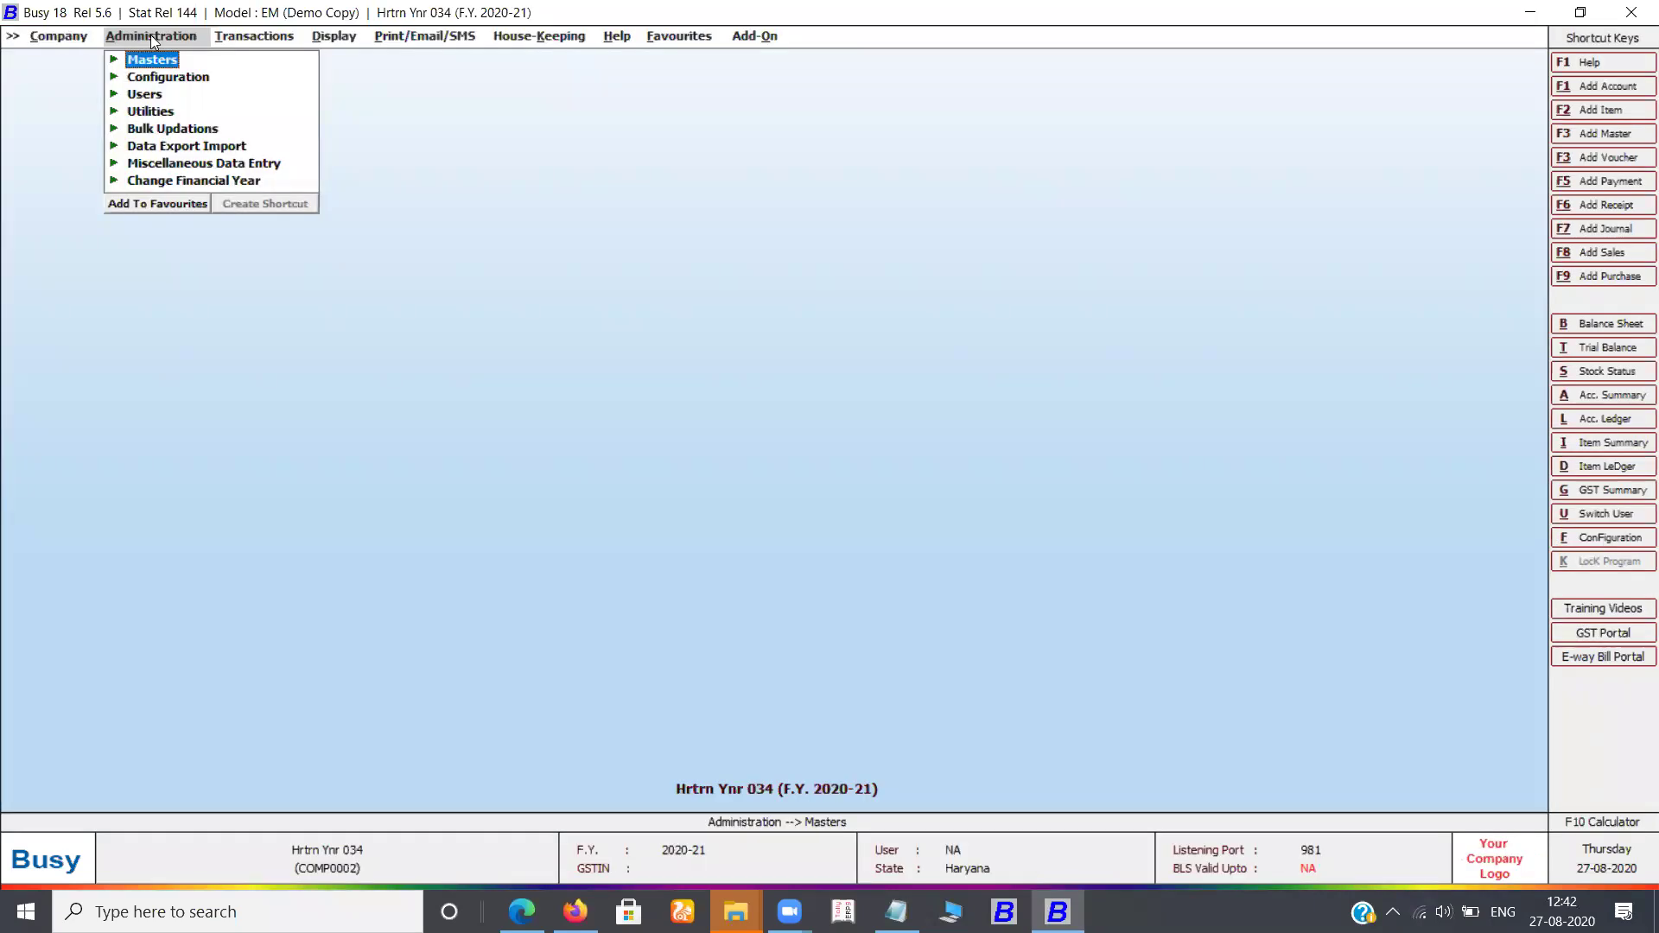
# Browse the Company and Administration menus through Configuration and Users, ending on Transactions
pyautogui.press('Left')
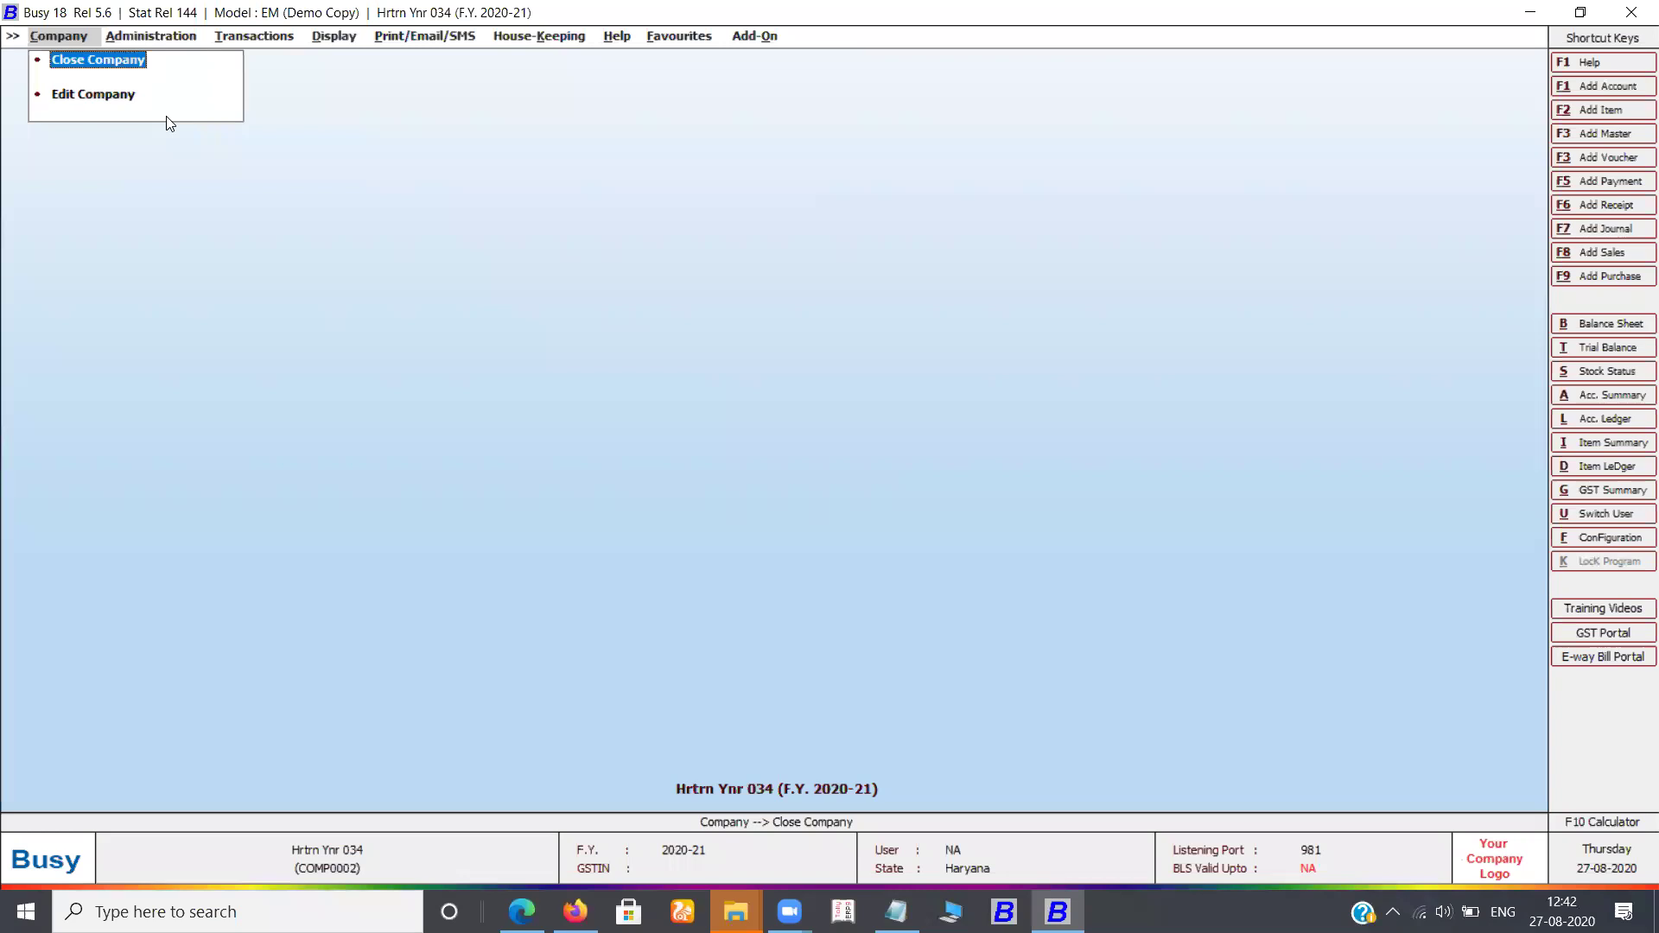
pyautogui.press('Right')
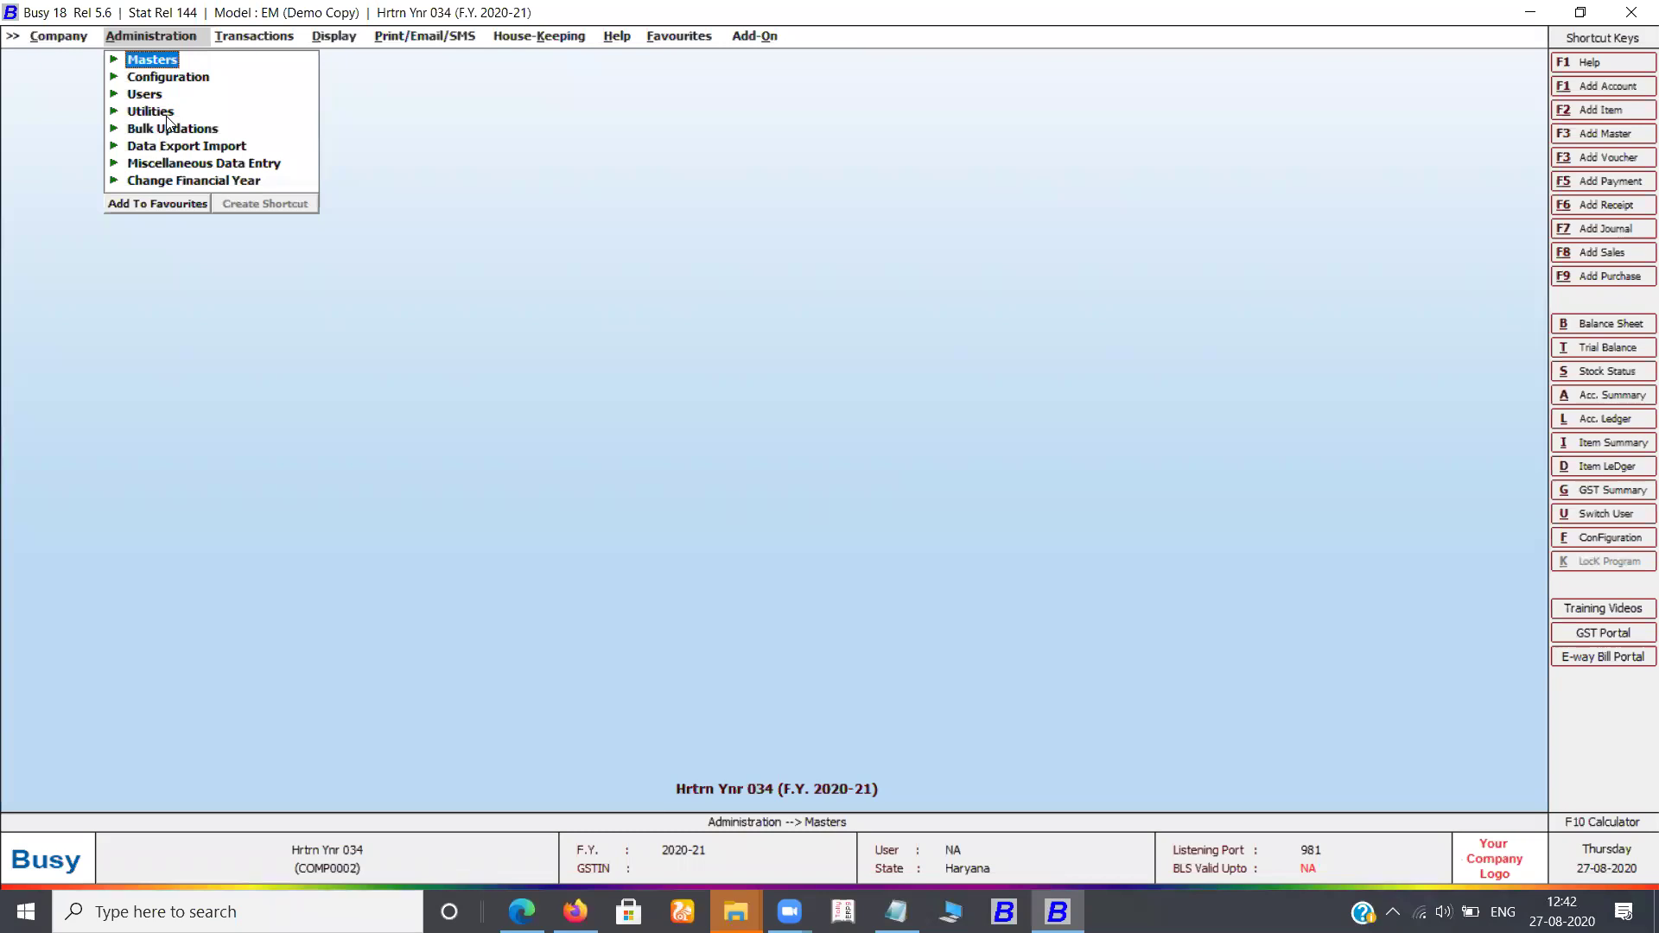
pyautogui.press('Down')
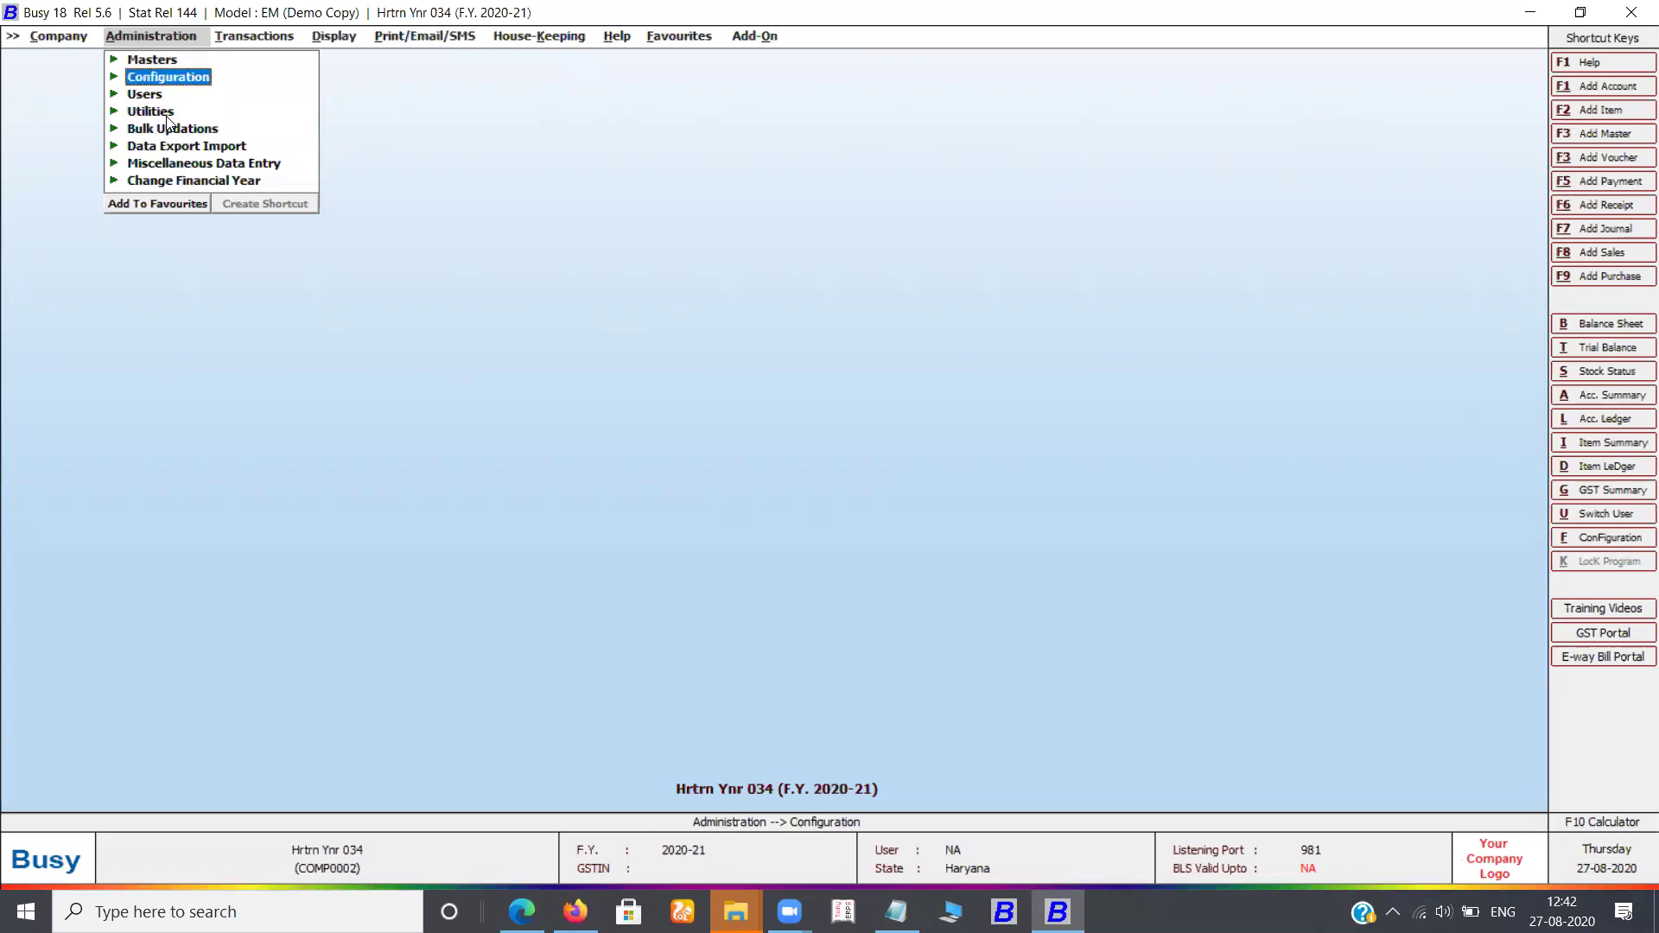
pyautogui.press('Down')
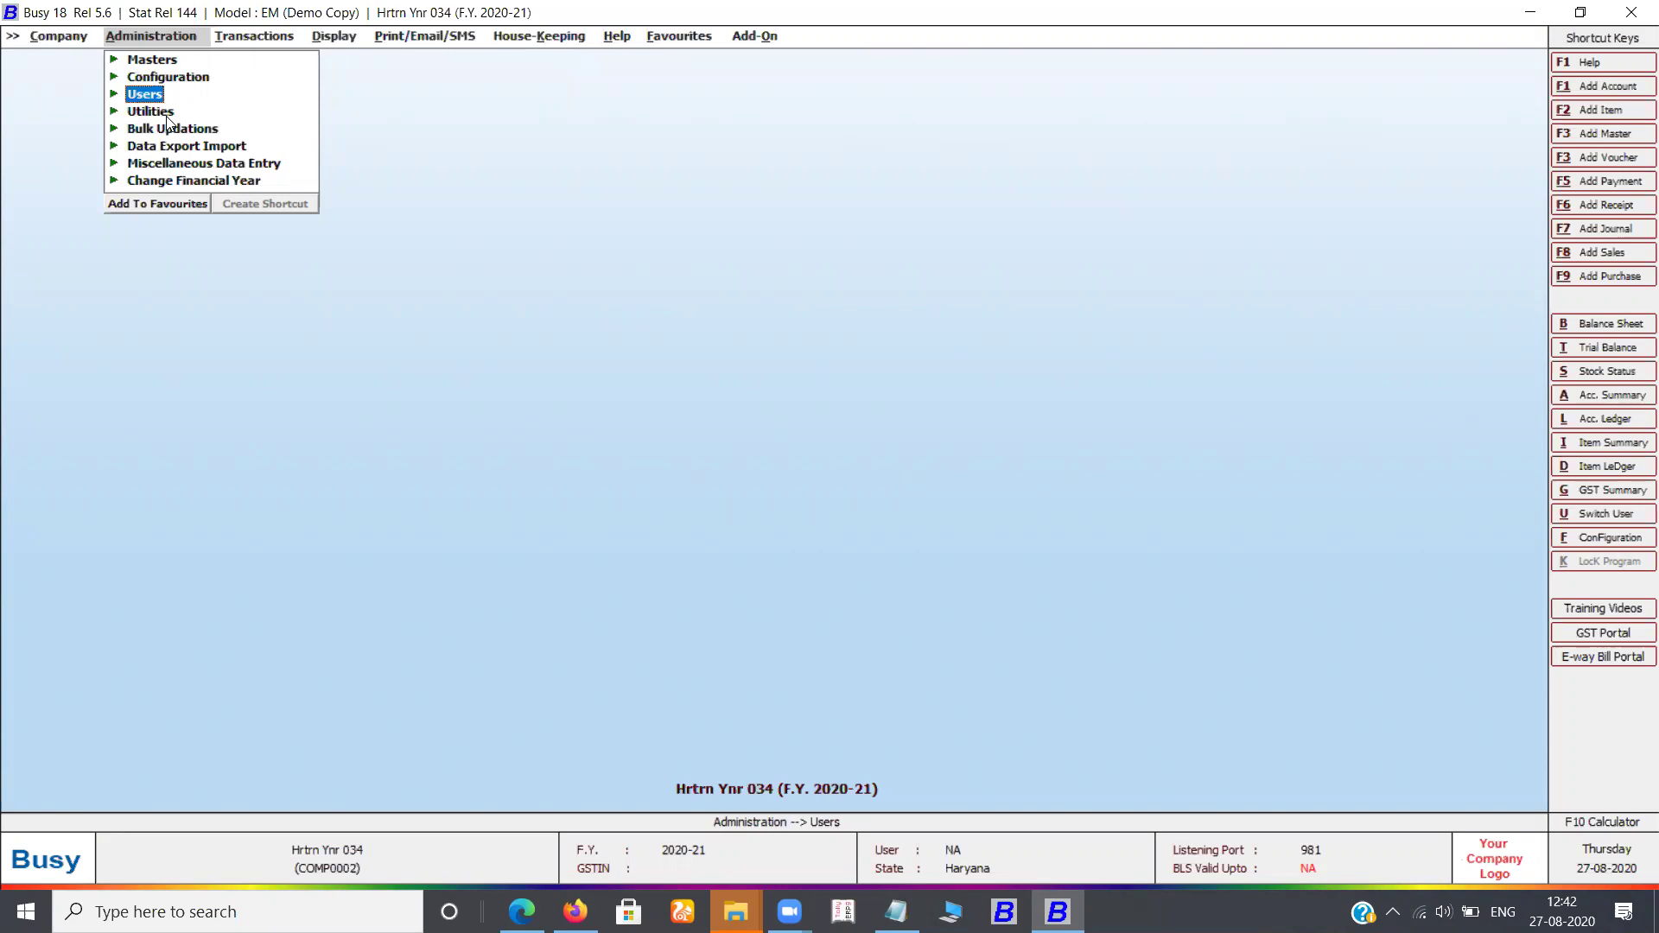
pyautogui.press('Right')
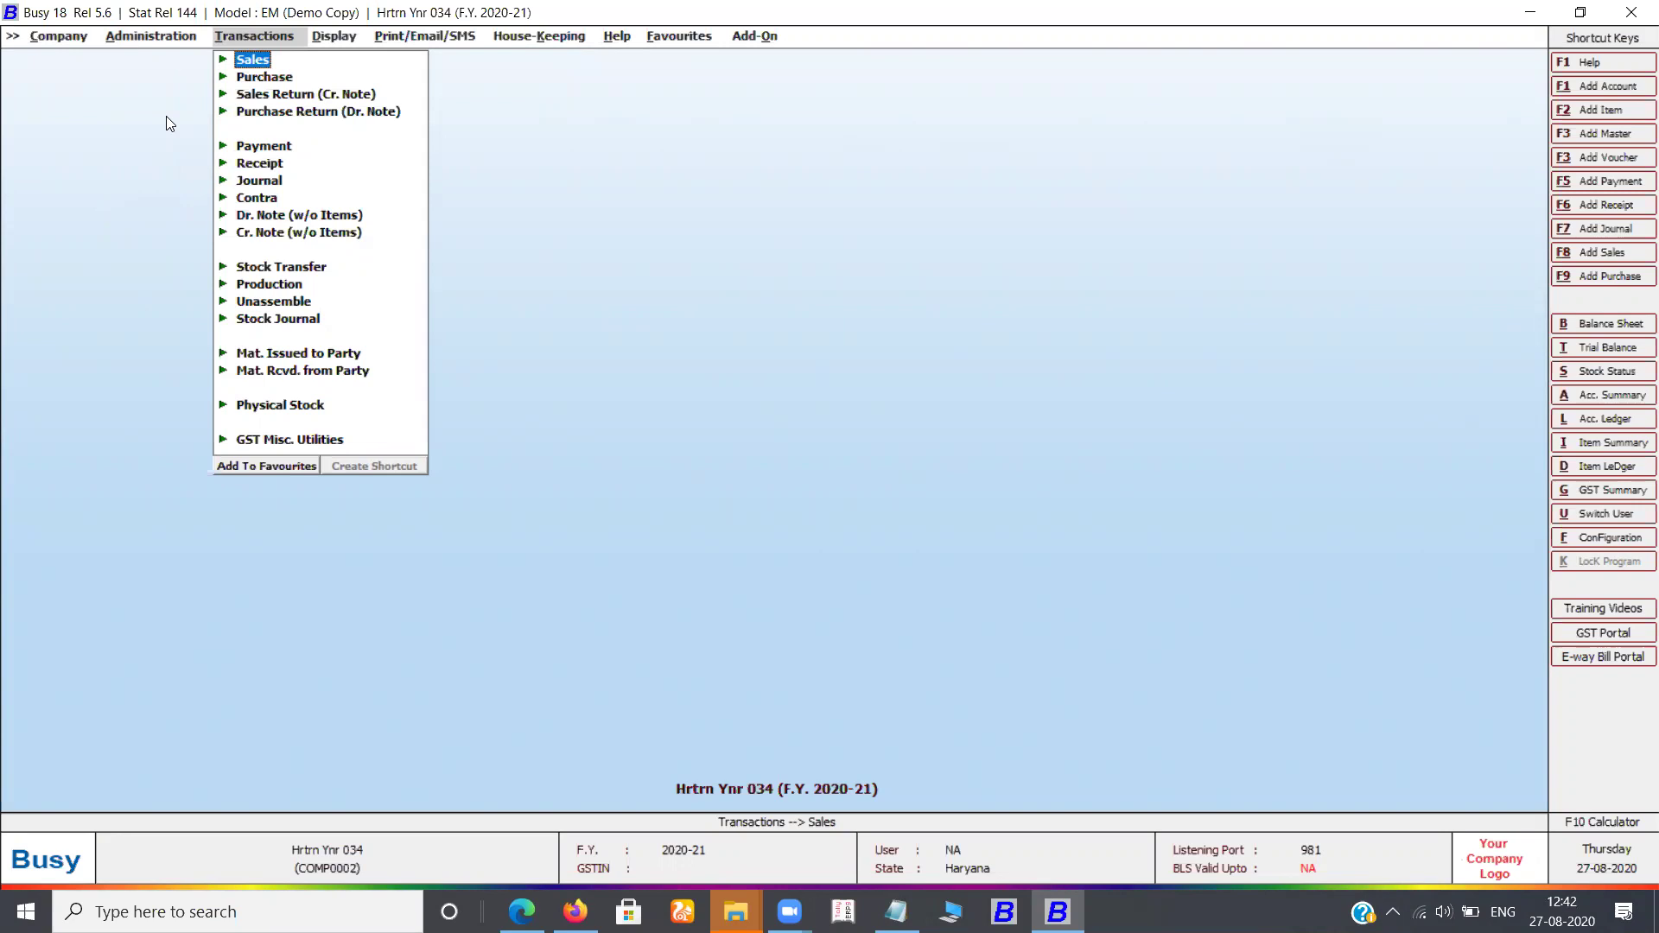
# Browse Journal, Unassemble, Stock Journal and Stock Transfer in Transactions, then move to Display
pyautogui.press('Right')
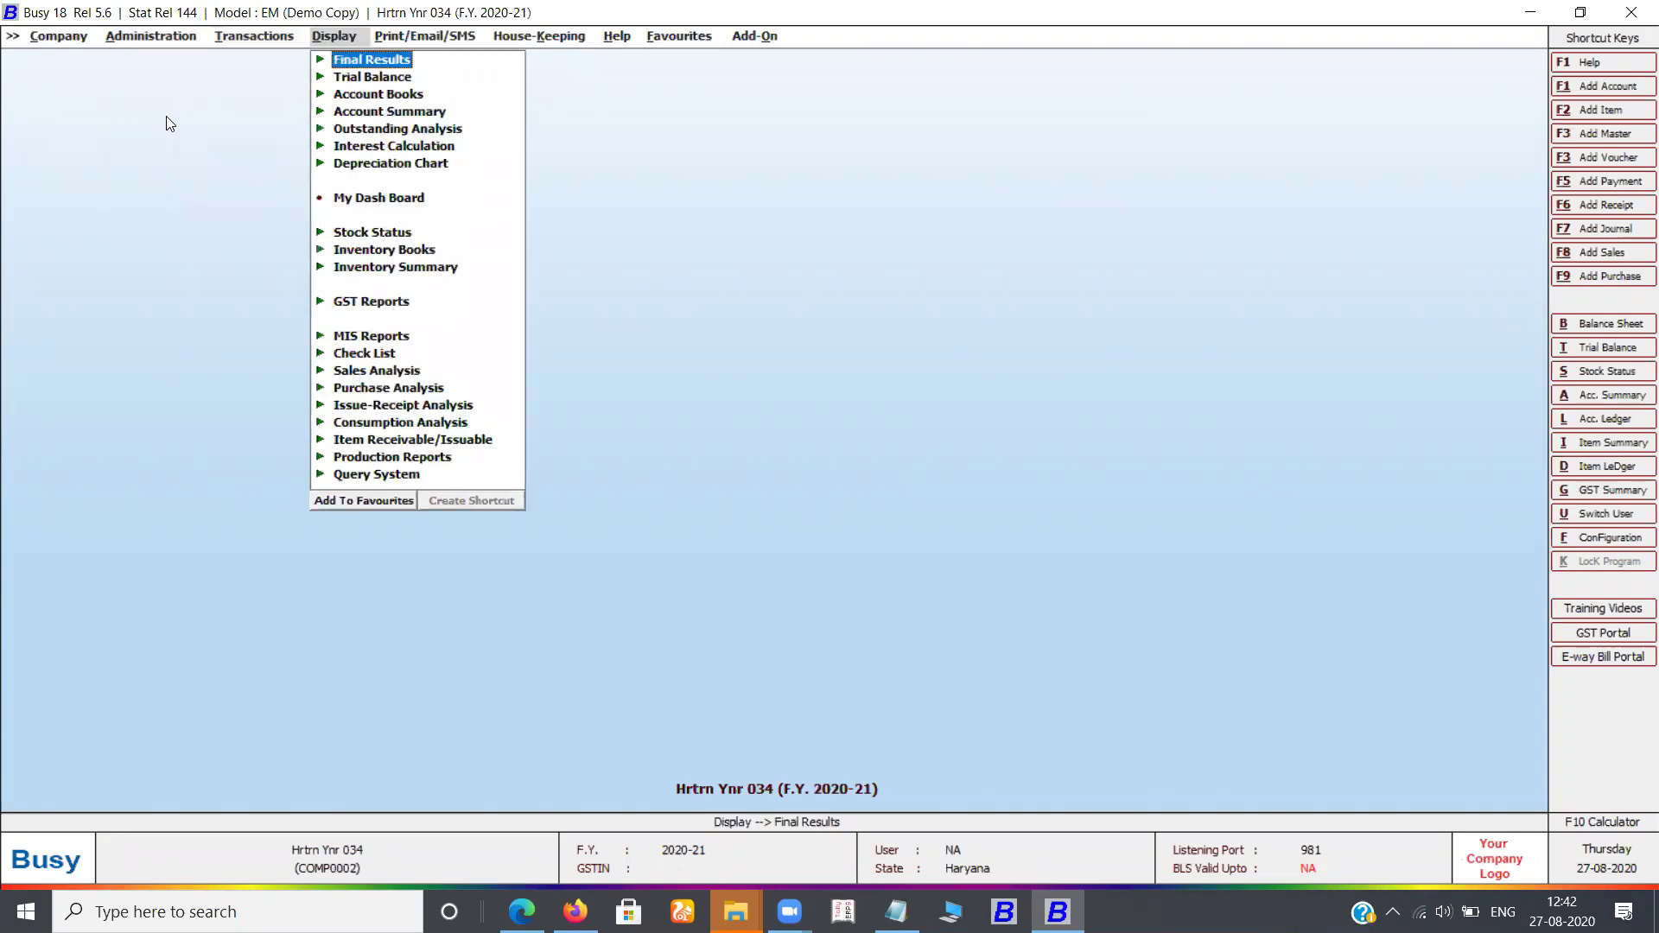
pyautogui.press('Left')
pyautogui.press('Down')
pyautogui.press('Down')
pyautogui.press('Down')
pyautogui.press('Down')
pyautogui.press('Down')
pyautogui.press('Down')
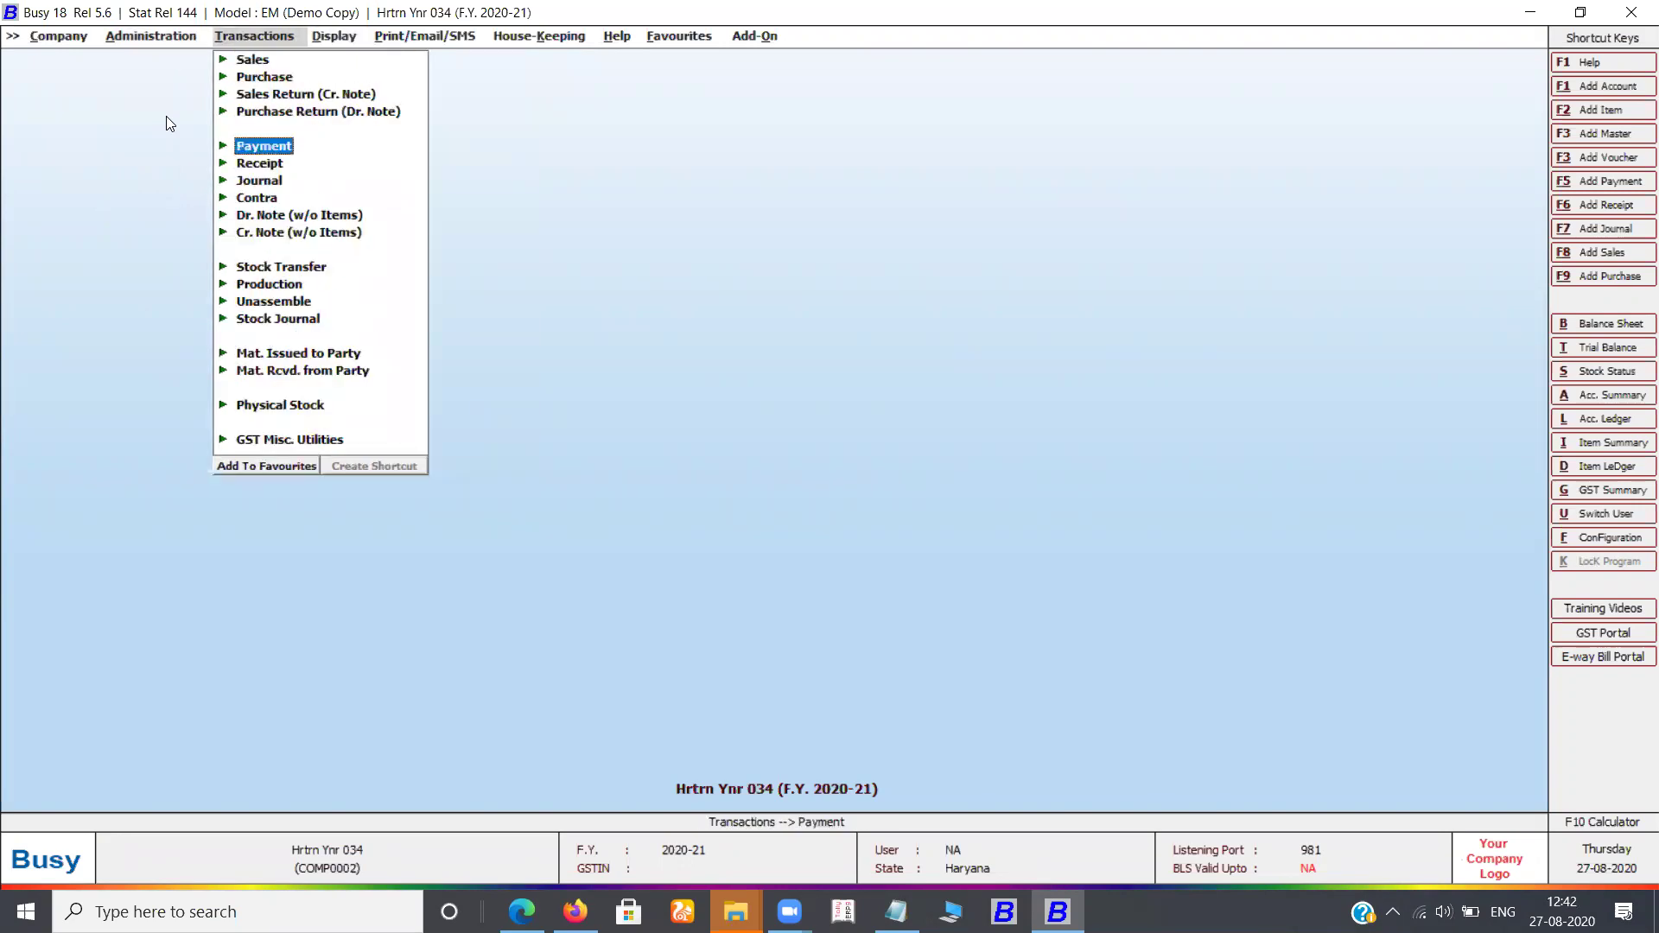
pyautogui.press('Down')
pyautogui.press('Down')
pyautogui.press('Down')
pyautogui.press('Down')
pyautogui.press('Down')
pyautogui.press('Down')
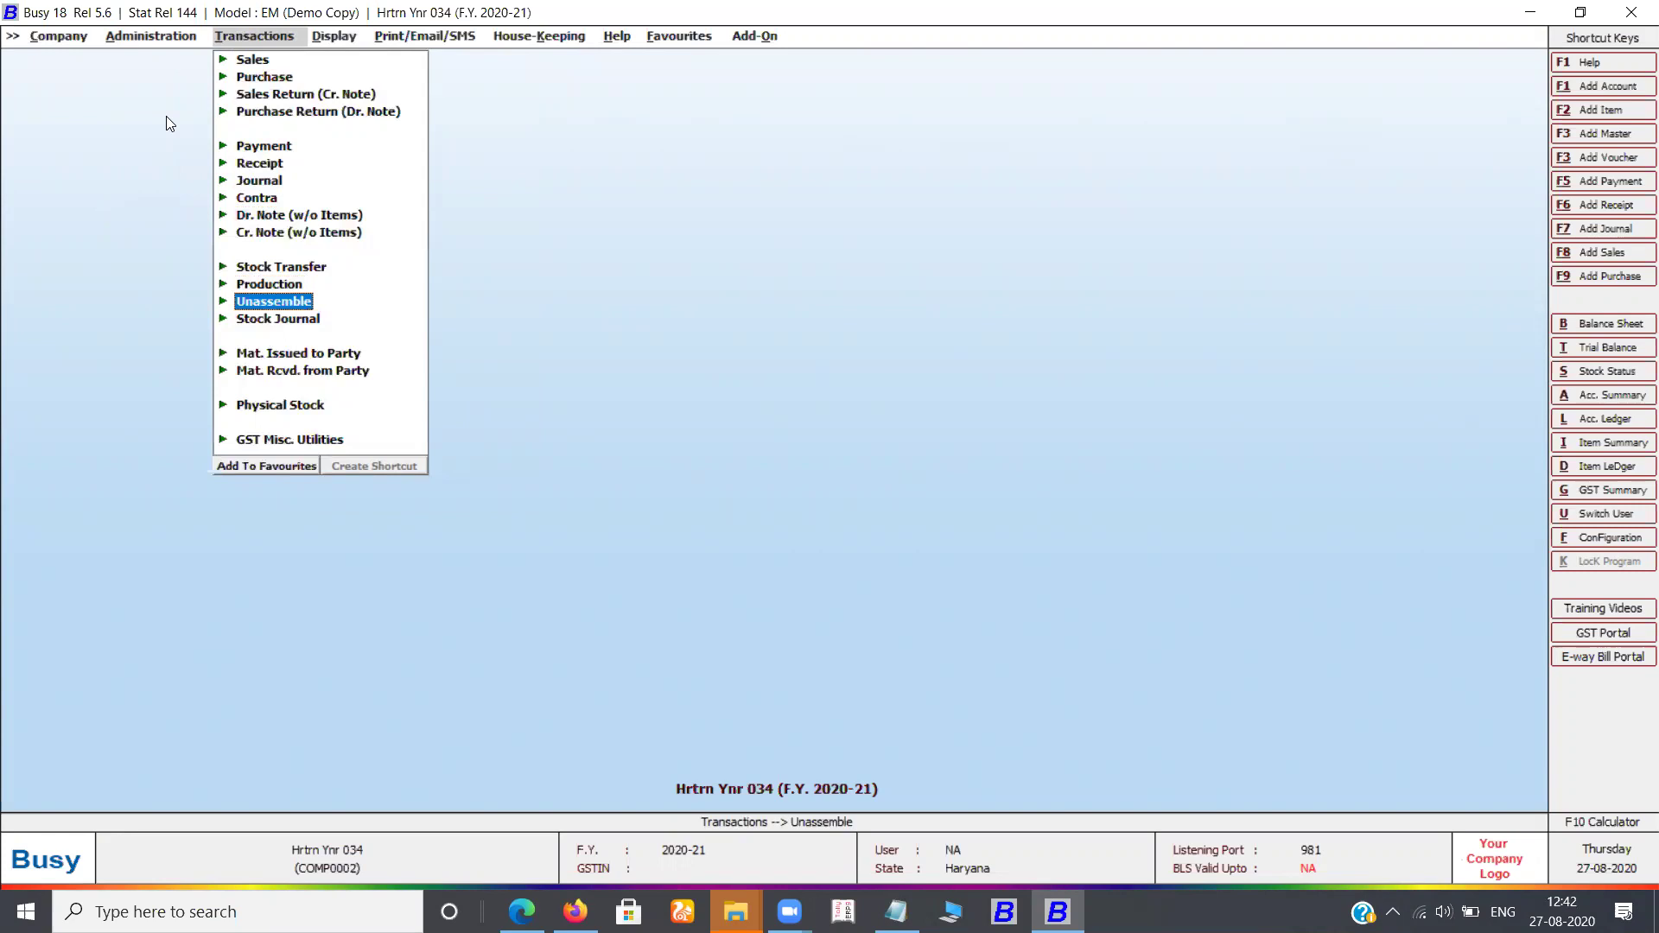
pyautogui.press('Down')
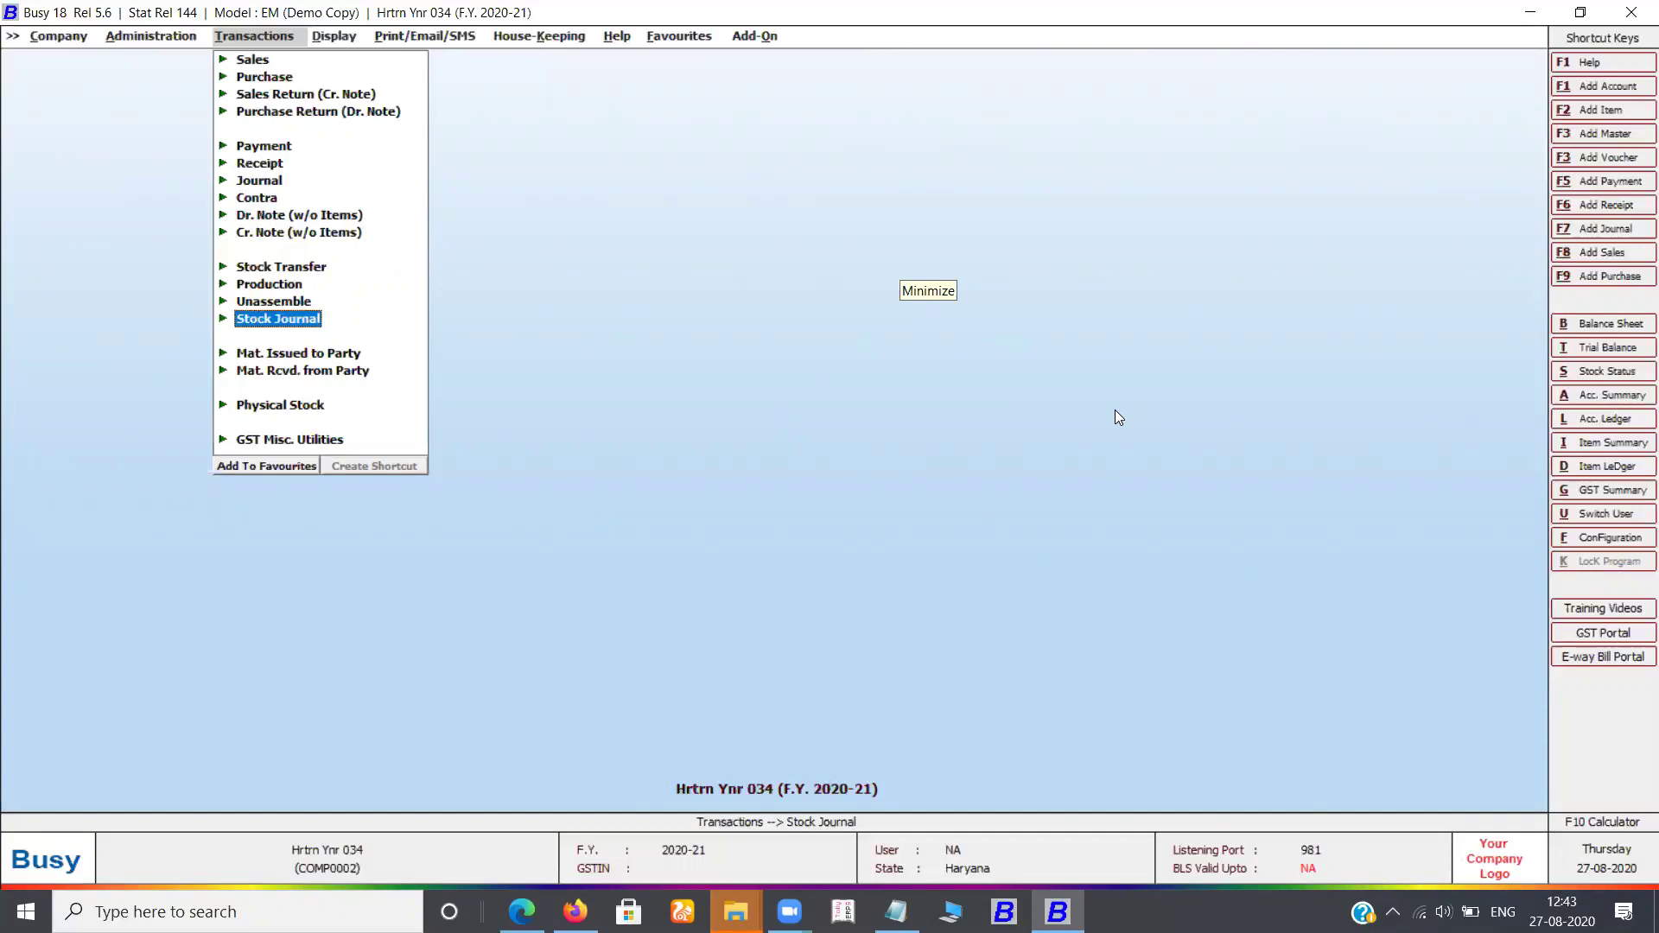
pyautogui.click(895, 256)
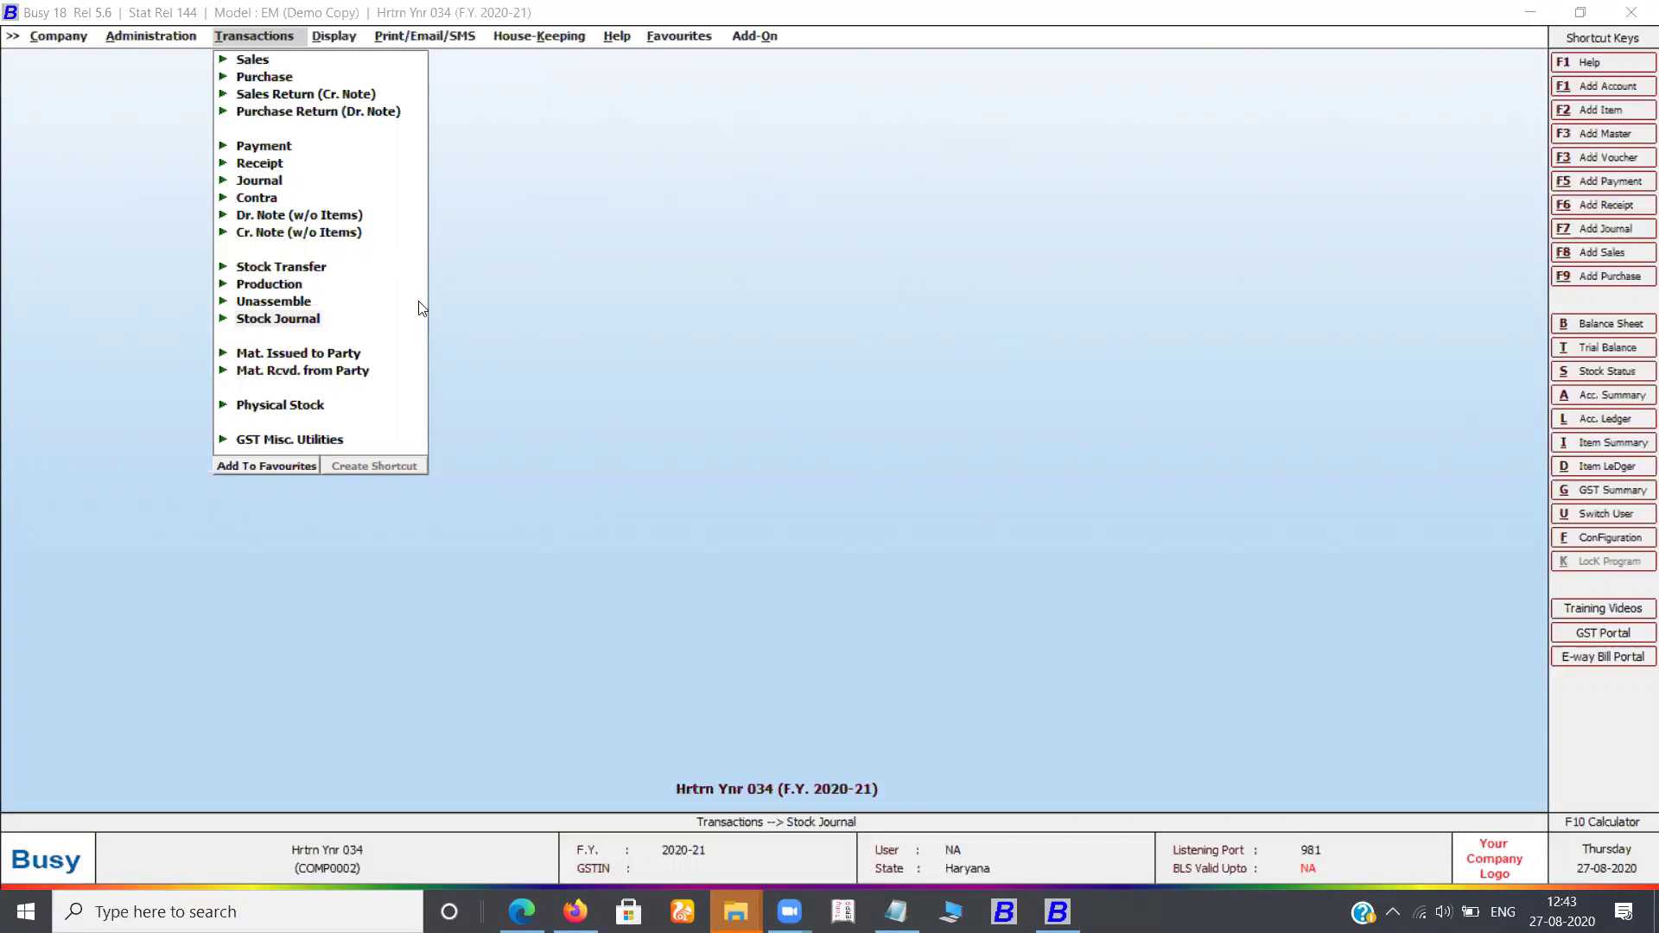
pyautogui.press('Up')
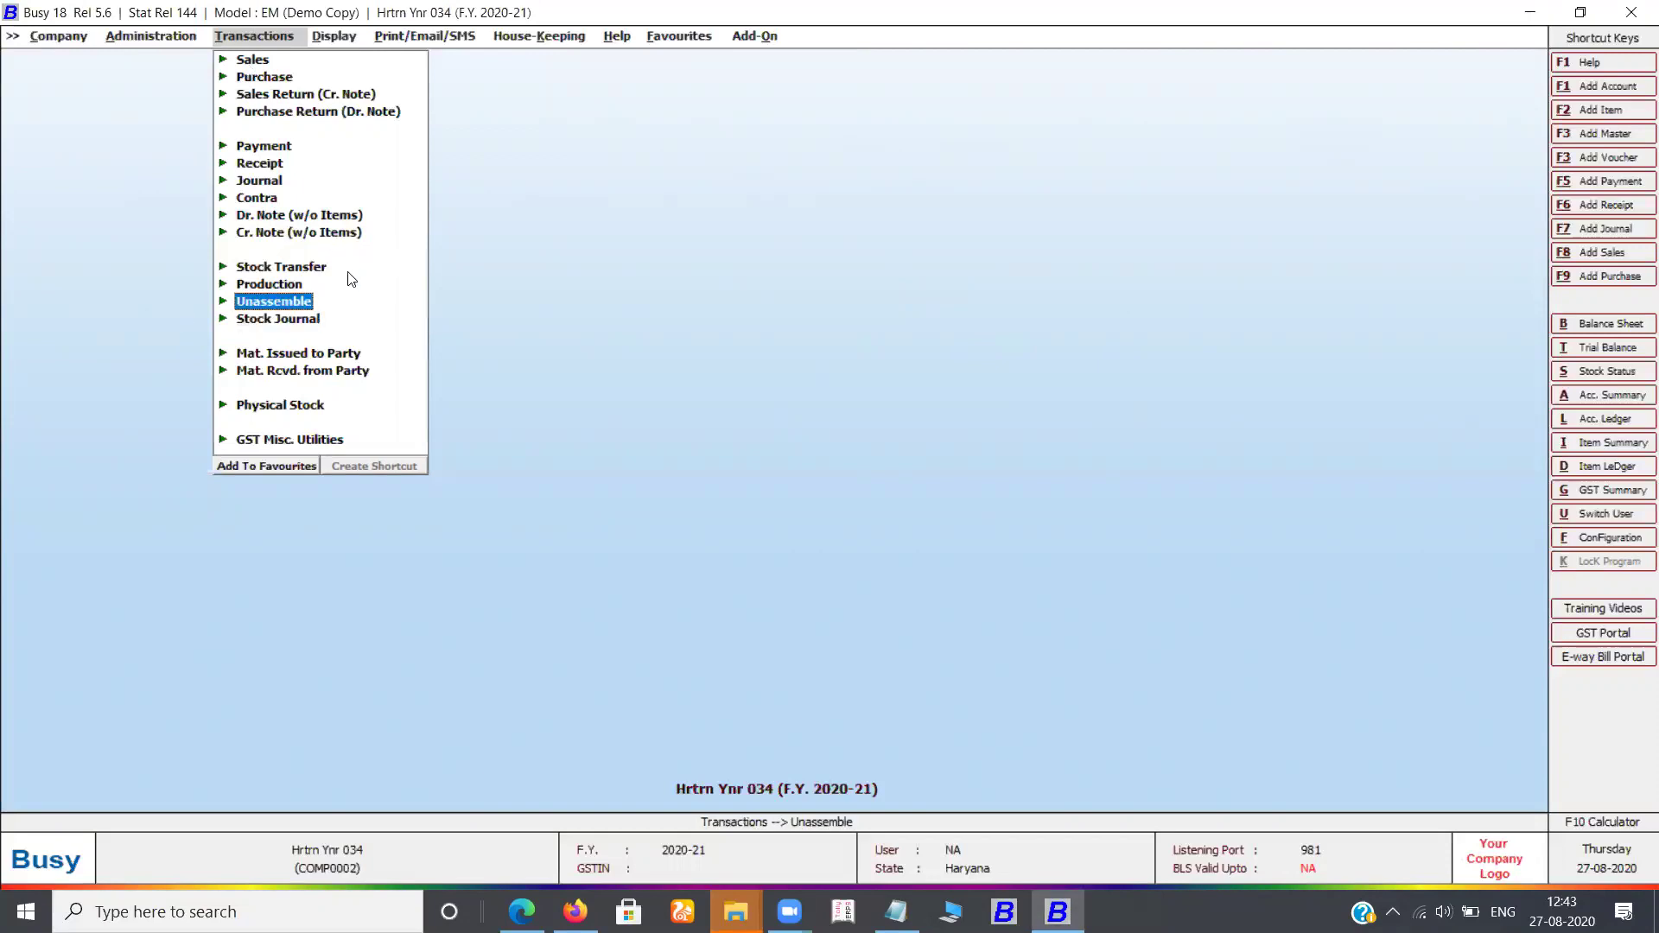
pyautogui.press('Up')
pyautogui.press('Up')
pyautogui.press('Down')
pyautogui.press('Down')
pyautogui.press('Down')
pyautogui.press('Down')
pyautogui.press('Up')
pyautogui.press('Up')
pyautogui.press('Right')
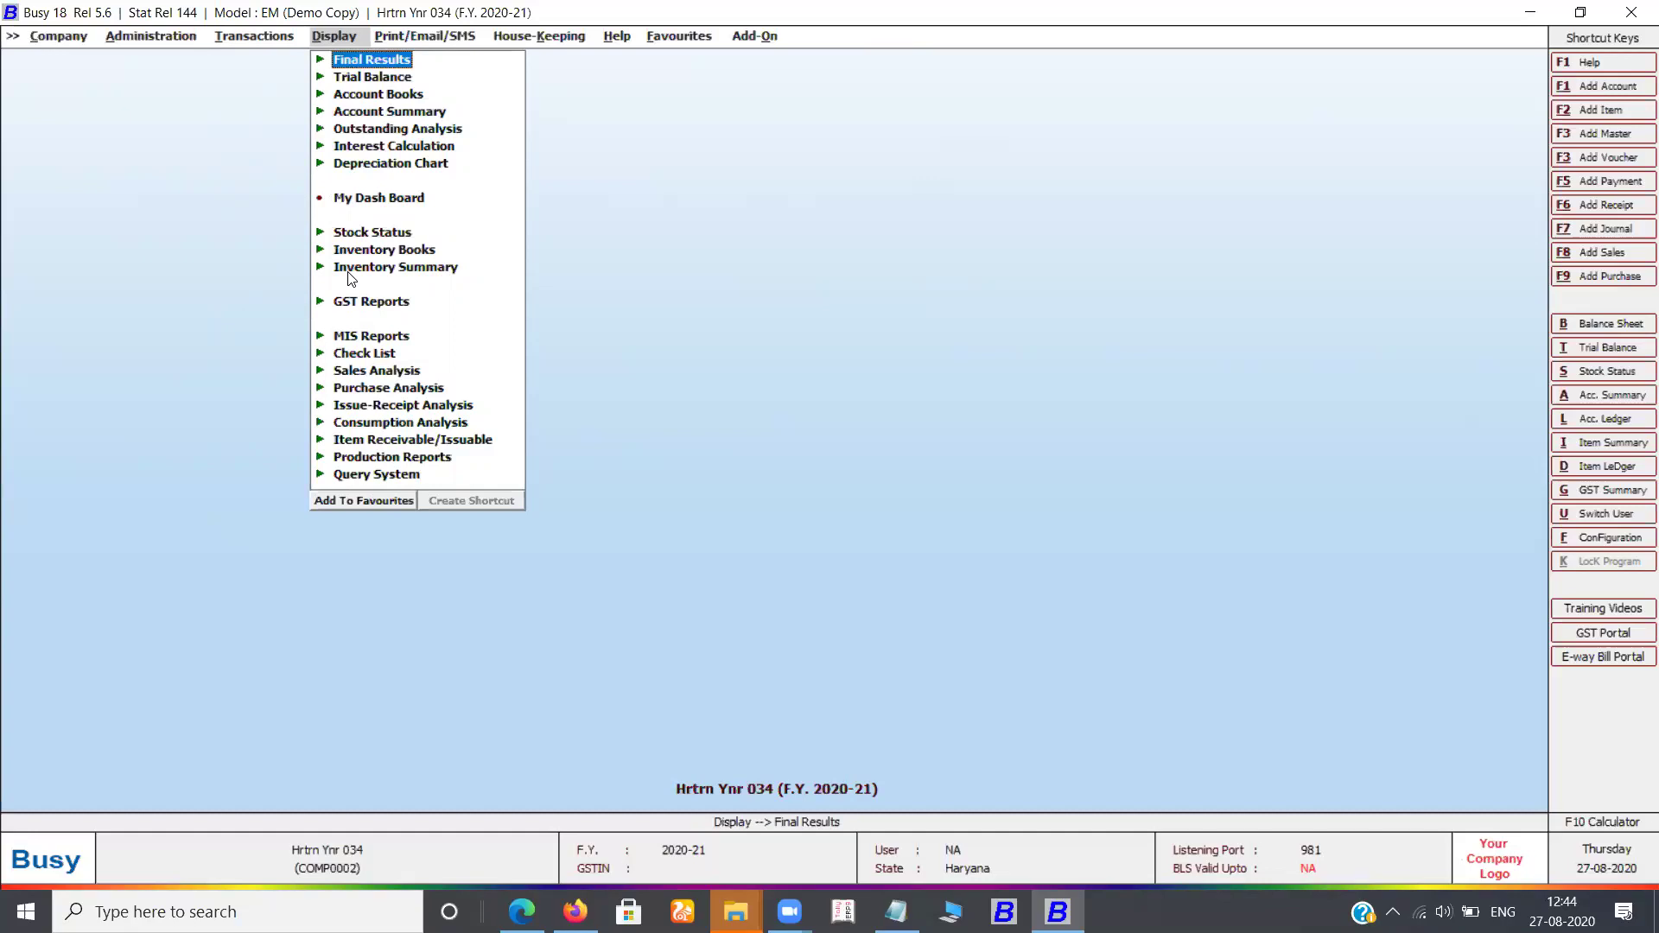
# Browse Display reports from Depreciation Chart to GST Reports, then move to Print/Email/SMS
pyautogui.press('Up')
pyautogui.press('Down')
pyautogui.press('Down')
pyautogui.press('Down')
pyautogui.press('Down')
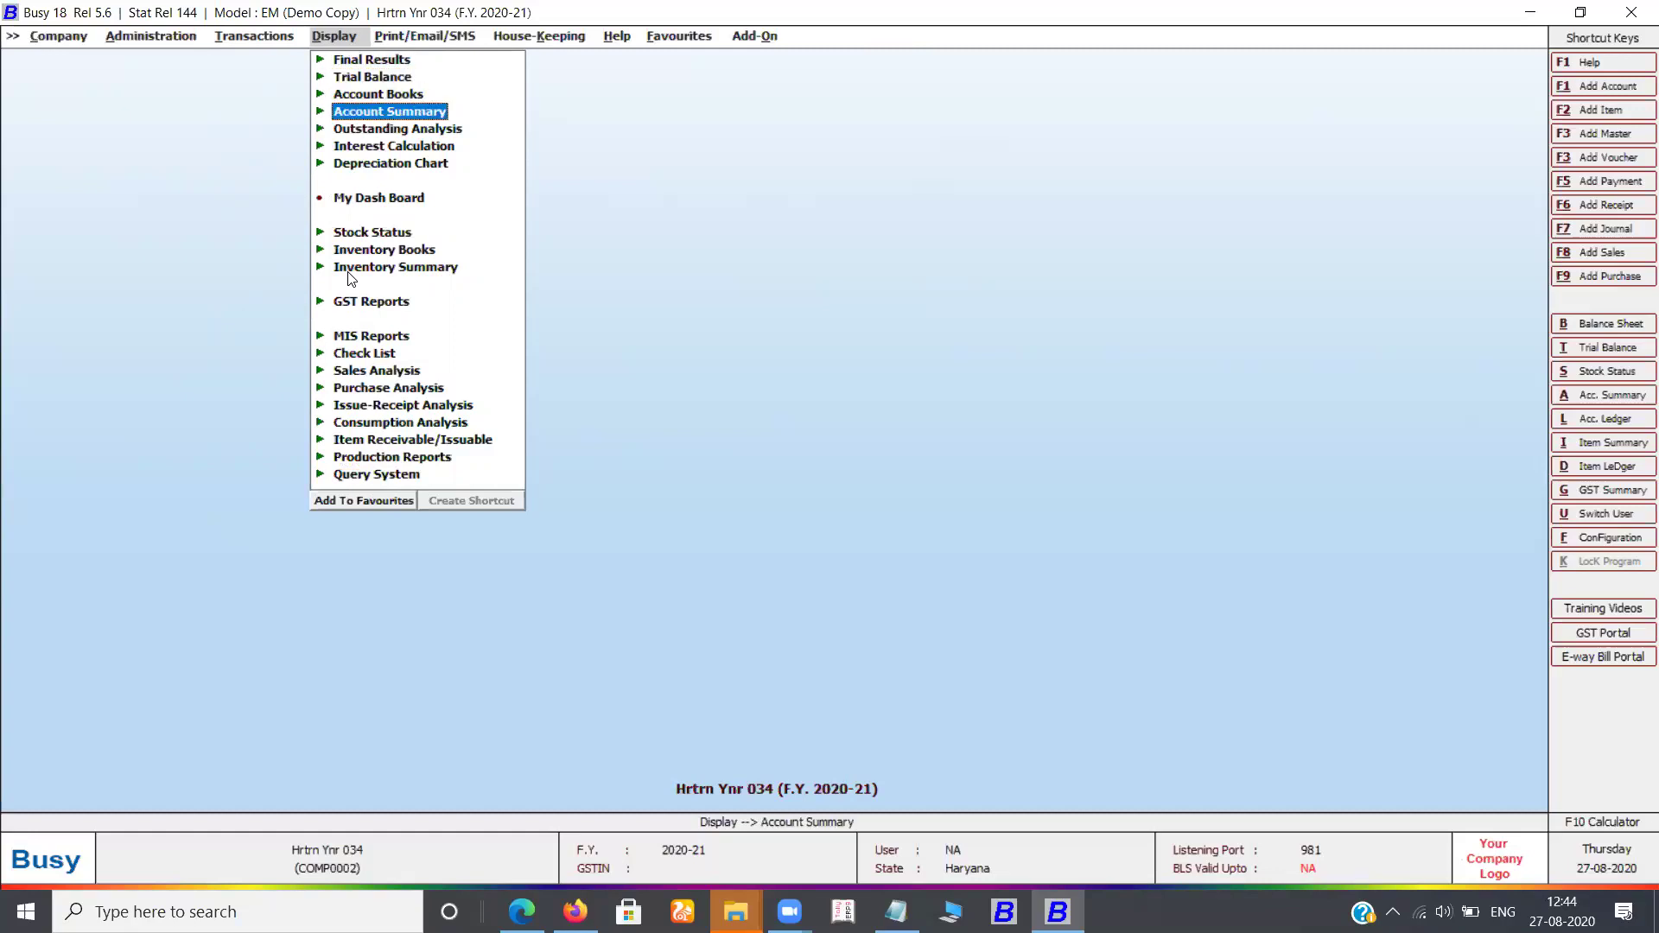
pyautogui.press('Down')
pyautogui.press('Down')
pyautogui.press('Down')
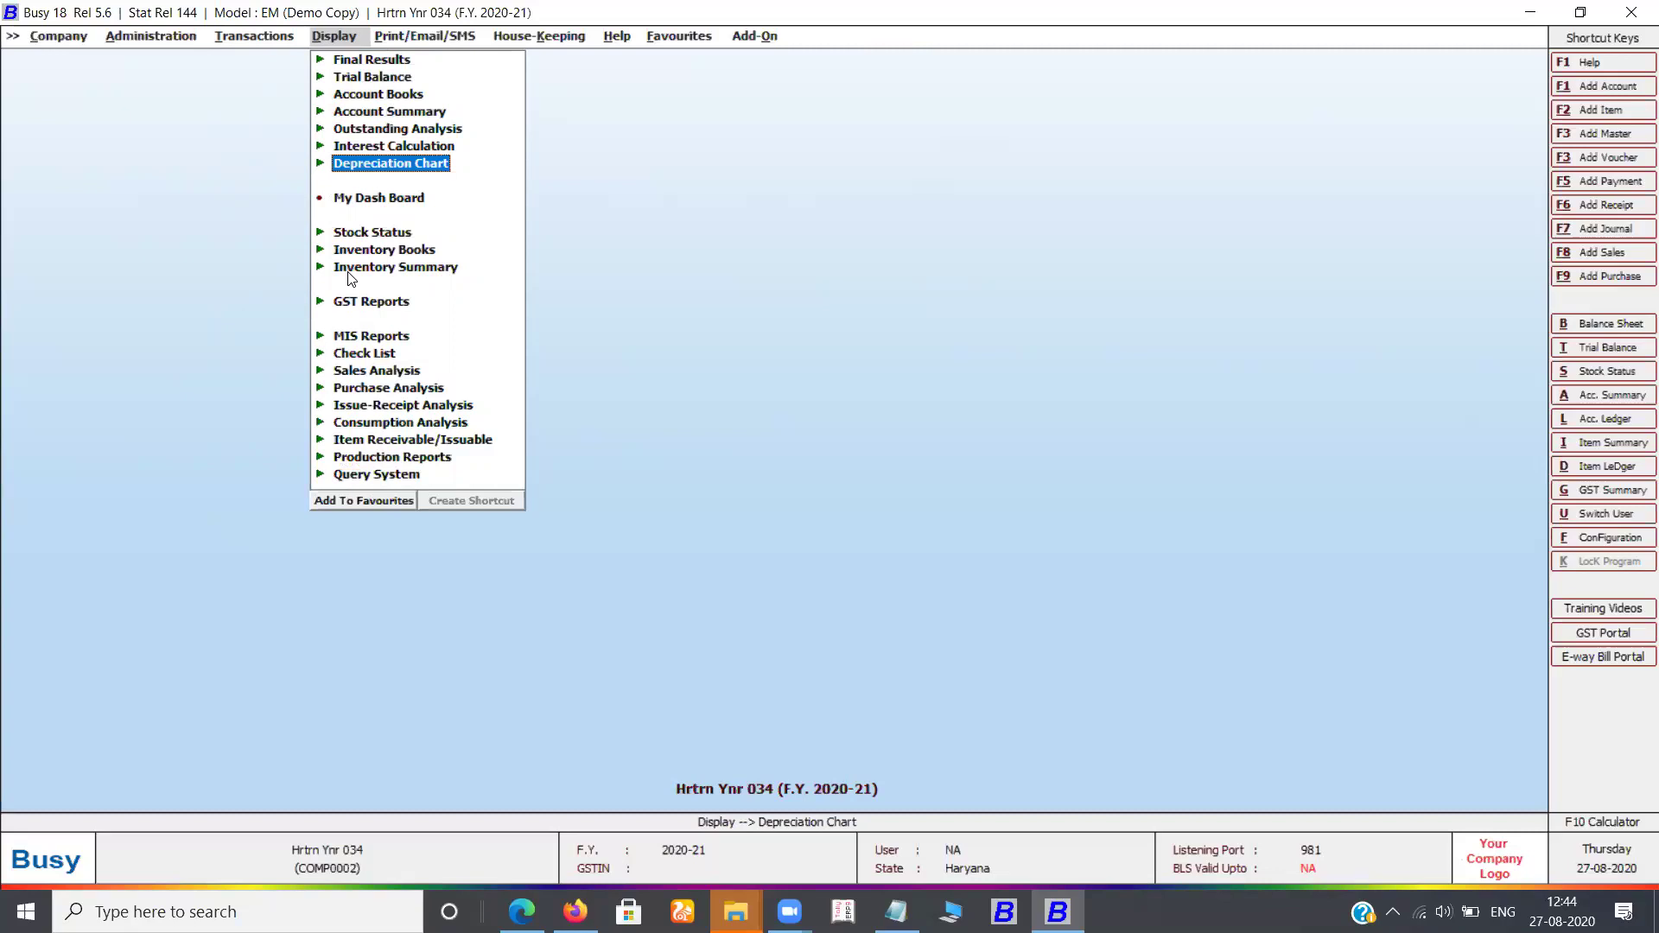
pyautogui.press('Down')
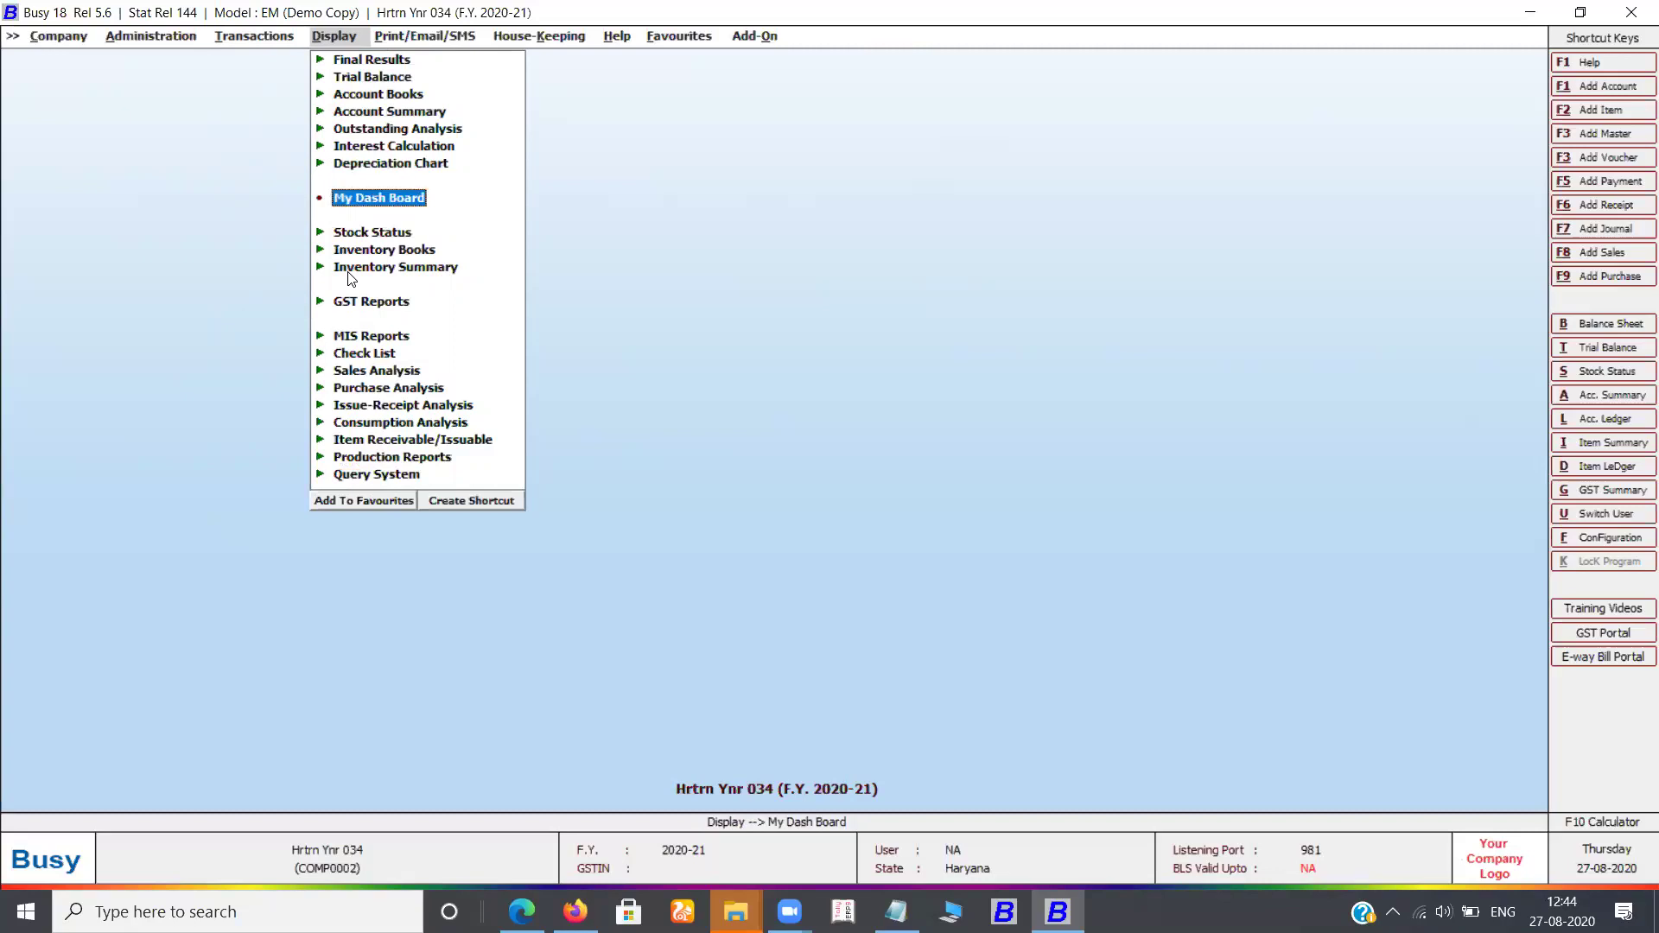
pyautogui.press('Down')
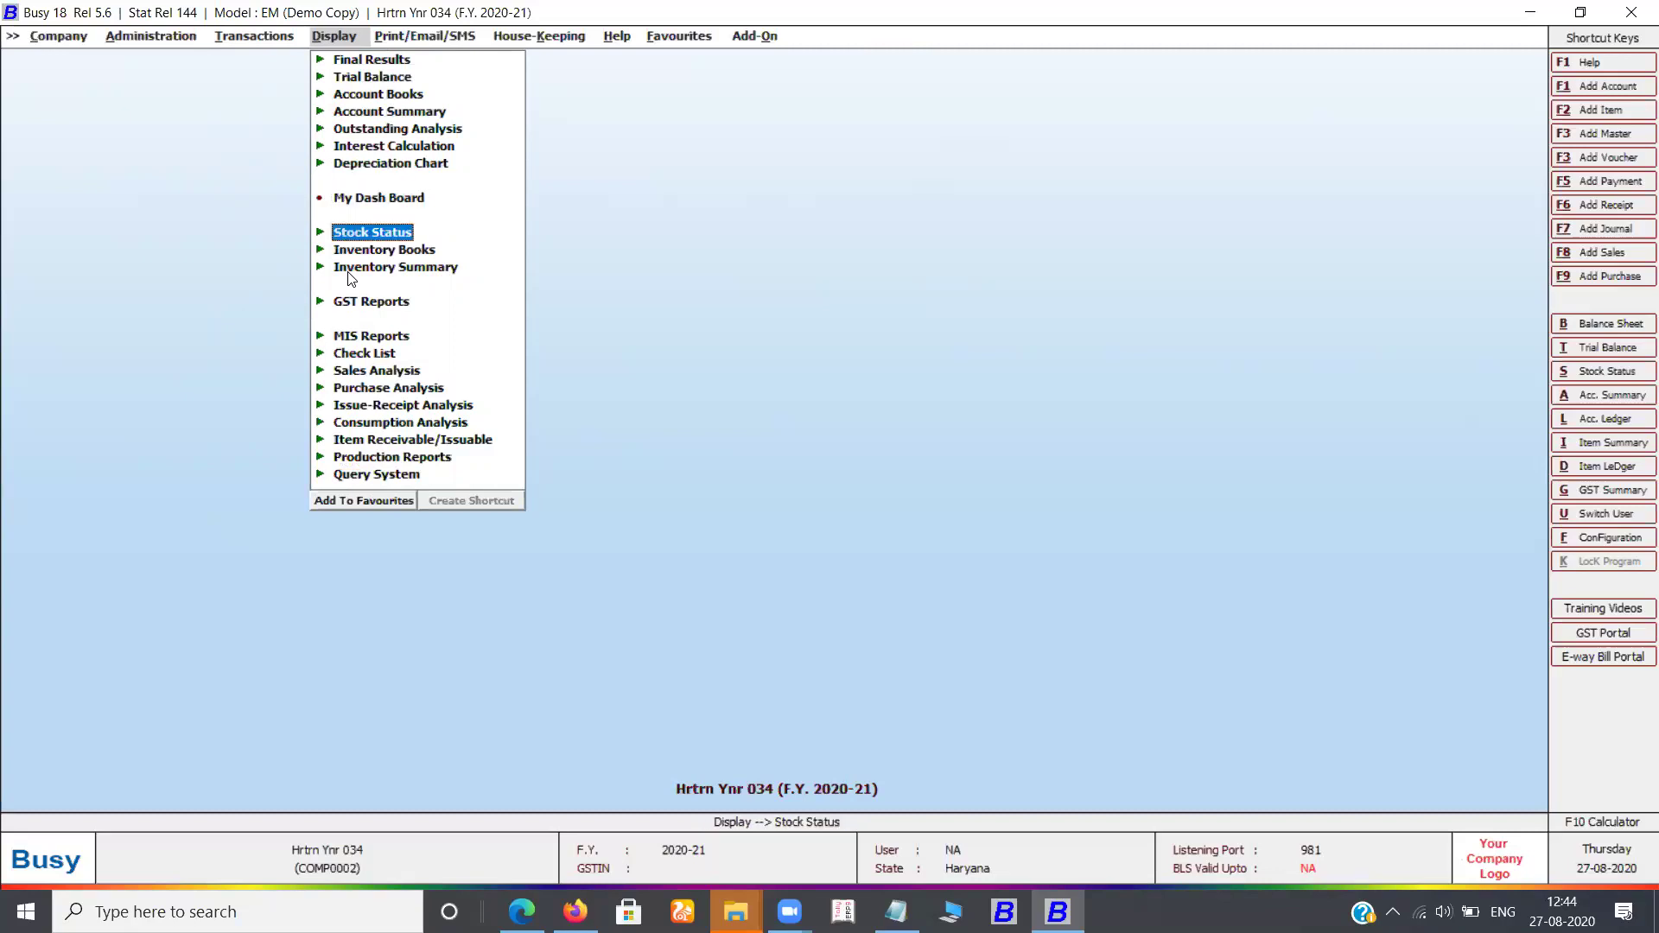
pyautogui.press('Down')
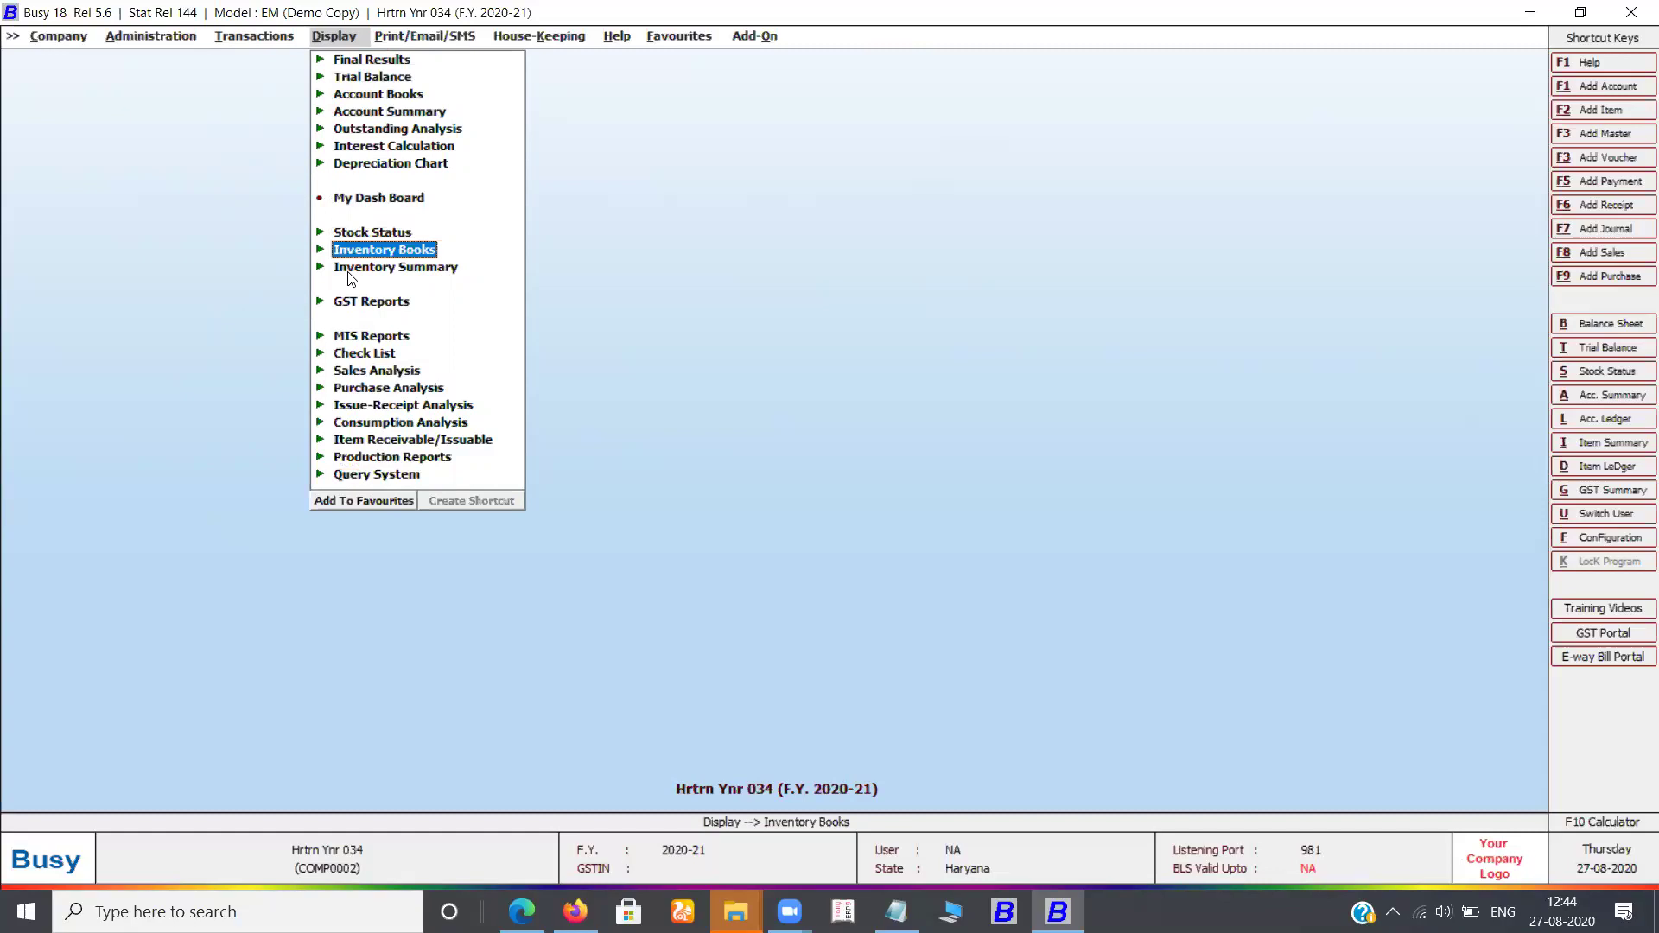
pyautogui.press('Down')
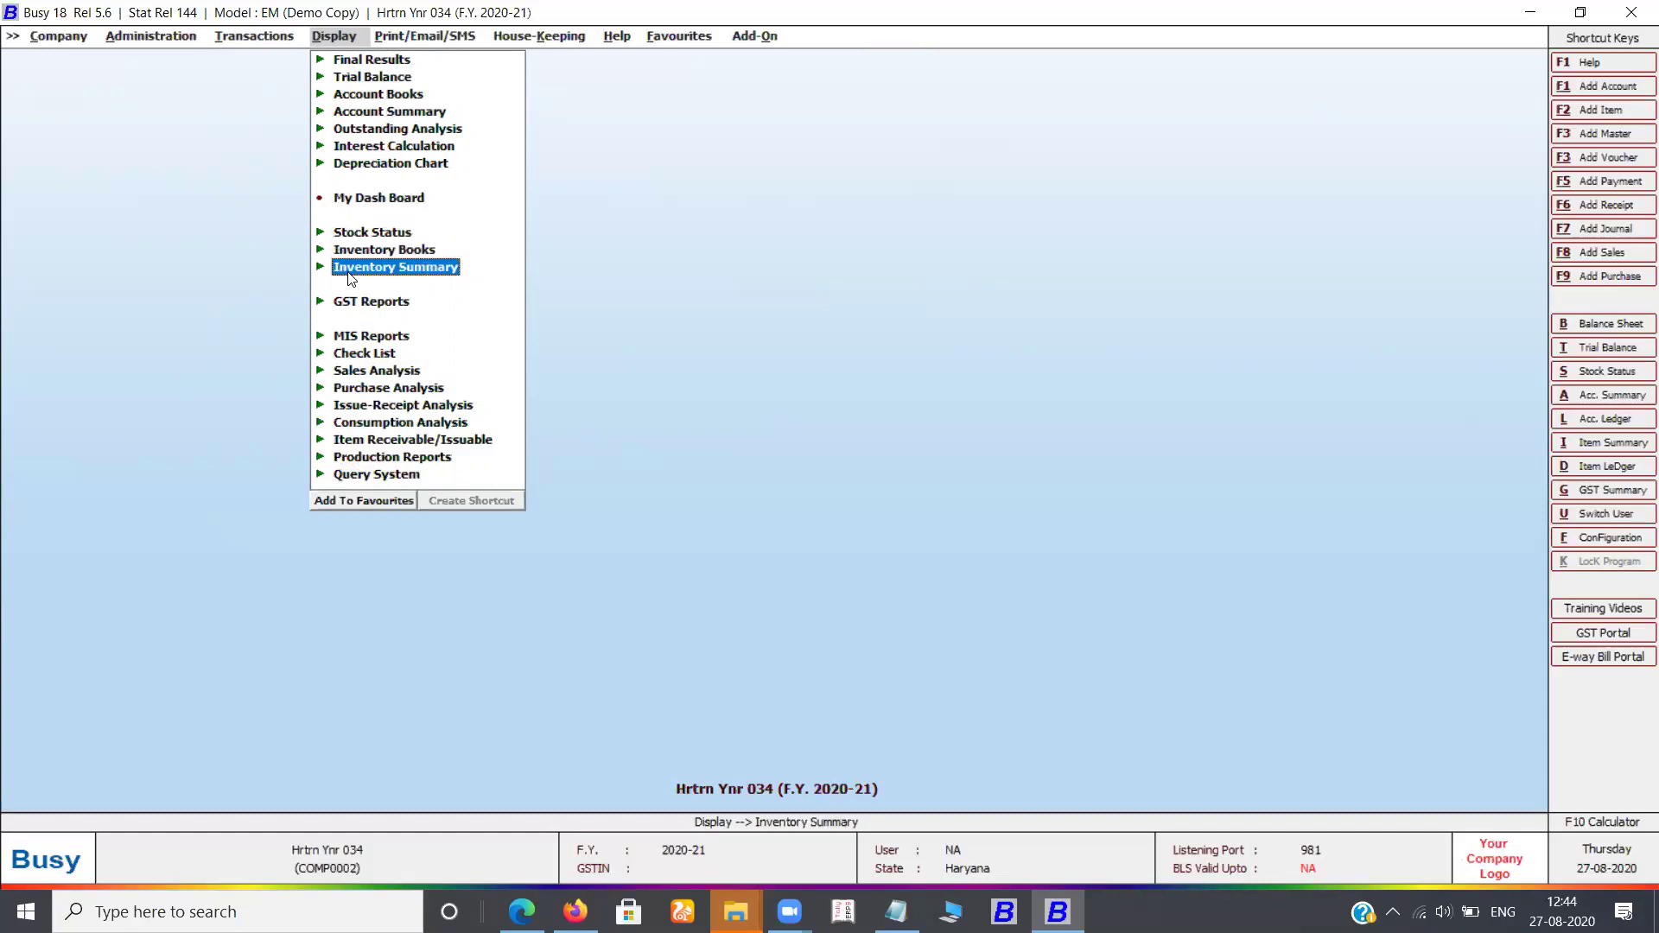
pyautogui.press('Down')
pyautogui.press('Down')
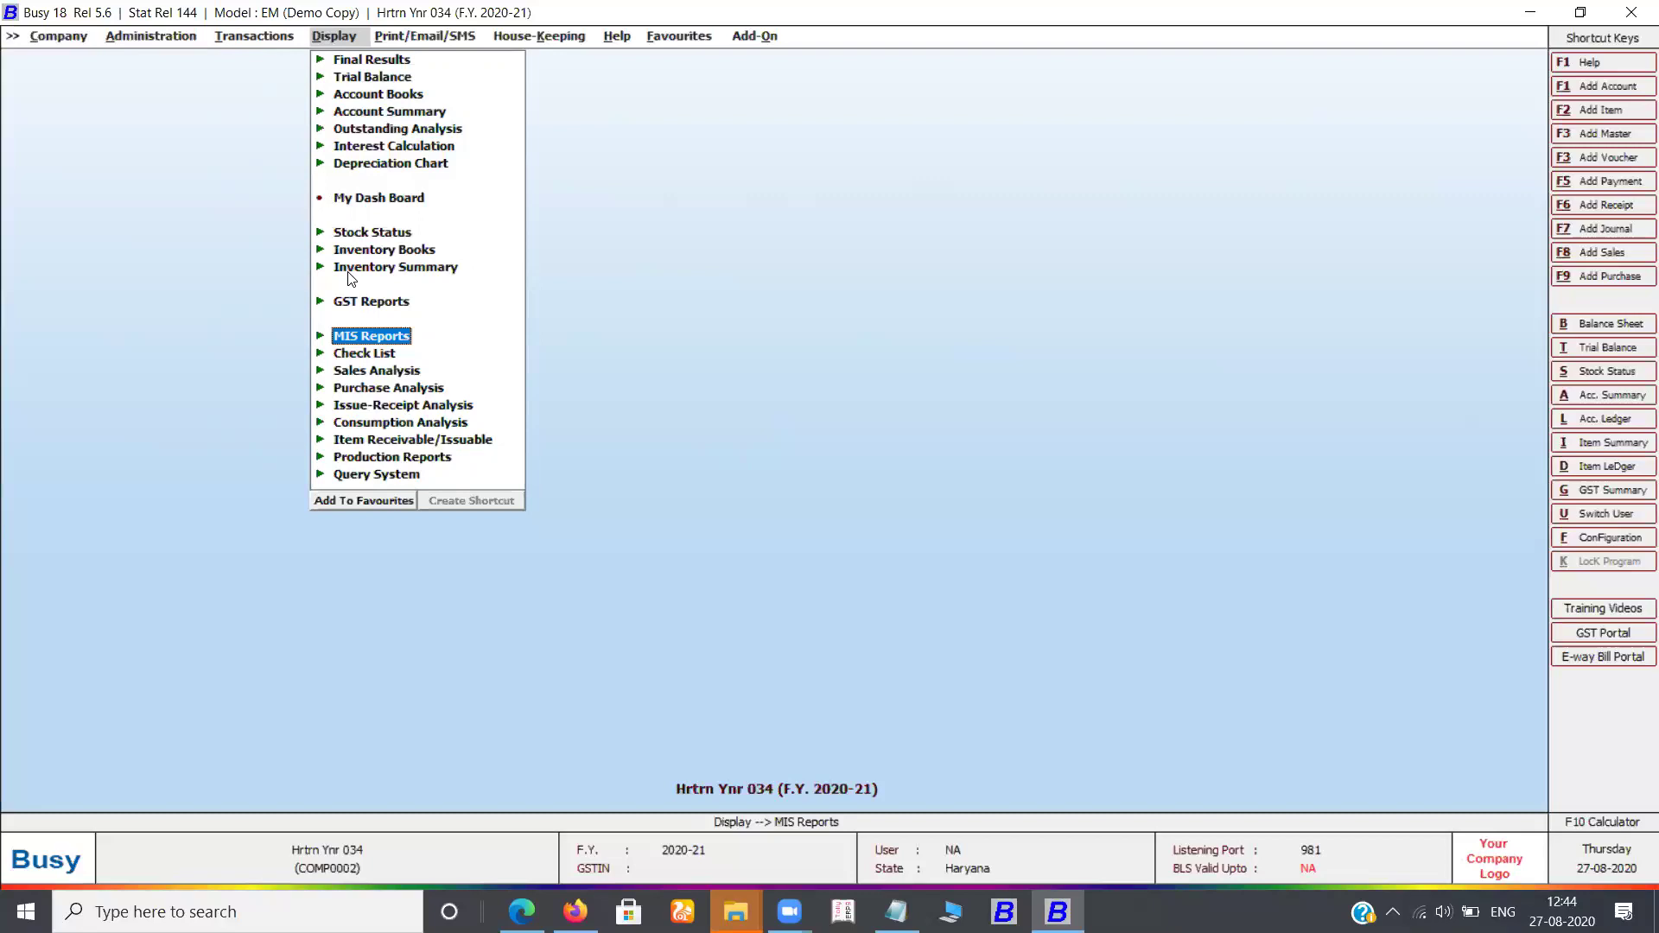
pyautogui.press('Right')
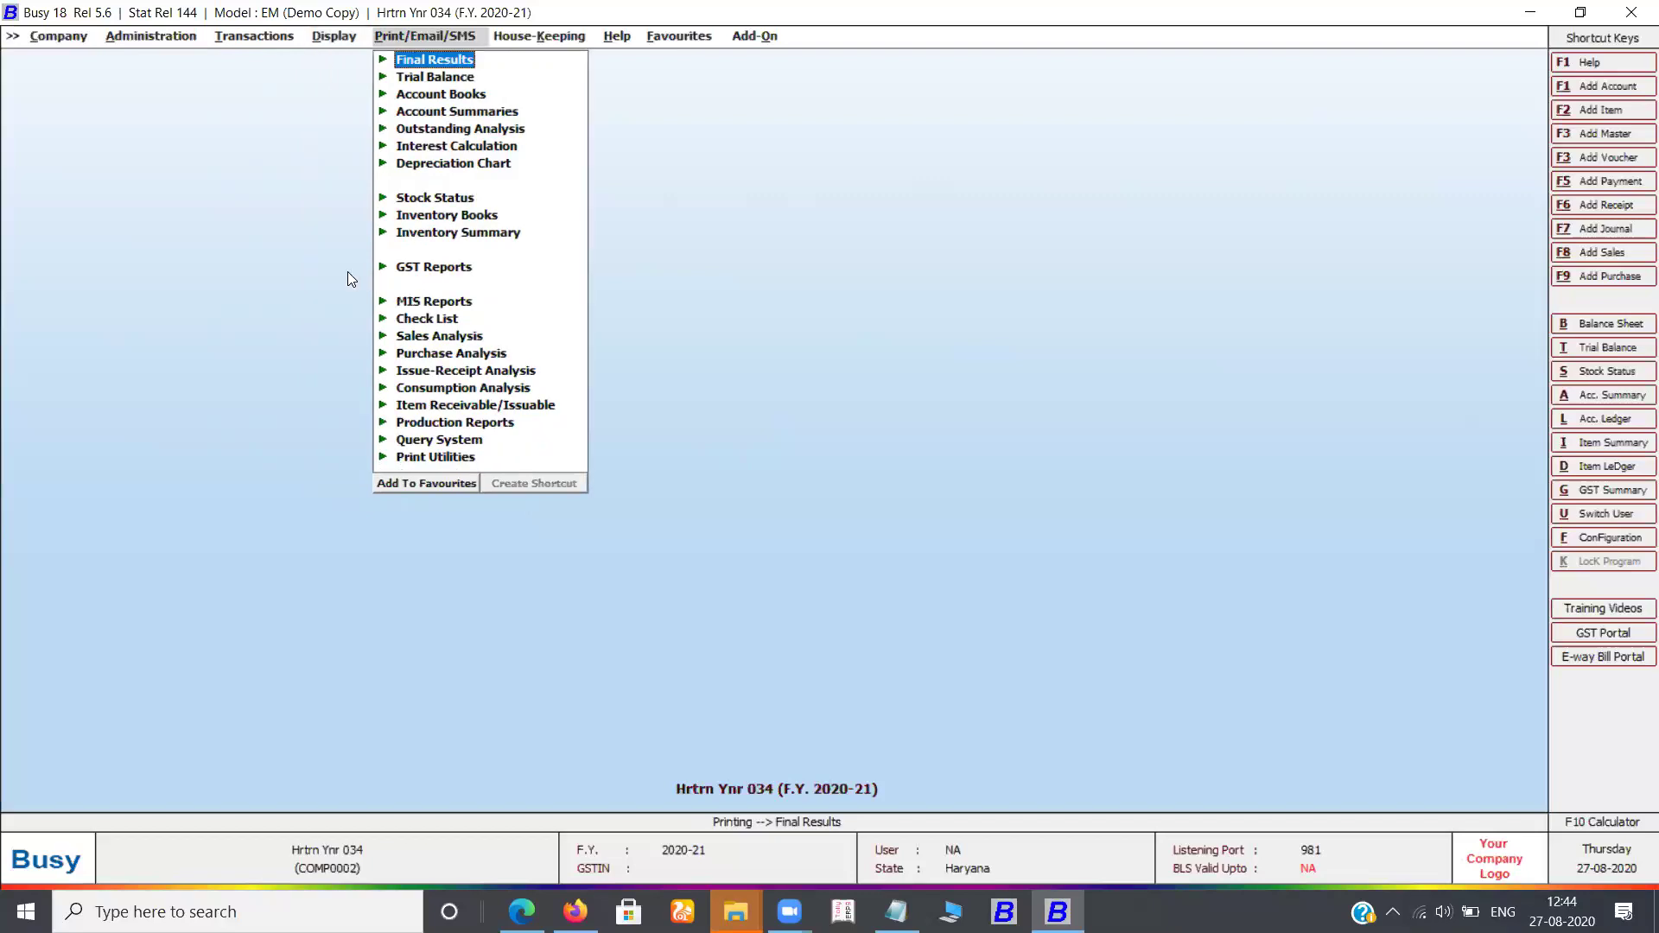
# Browse House-Keeping down to Rewrite Books and Update Master Balances, then move to Help
pyautogui.press('Right')
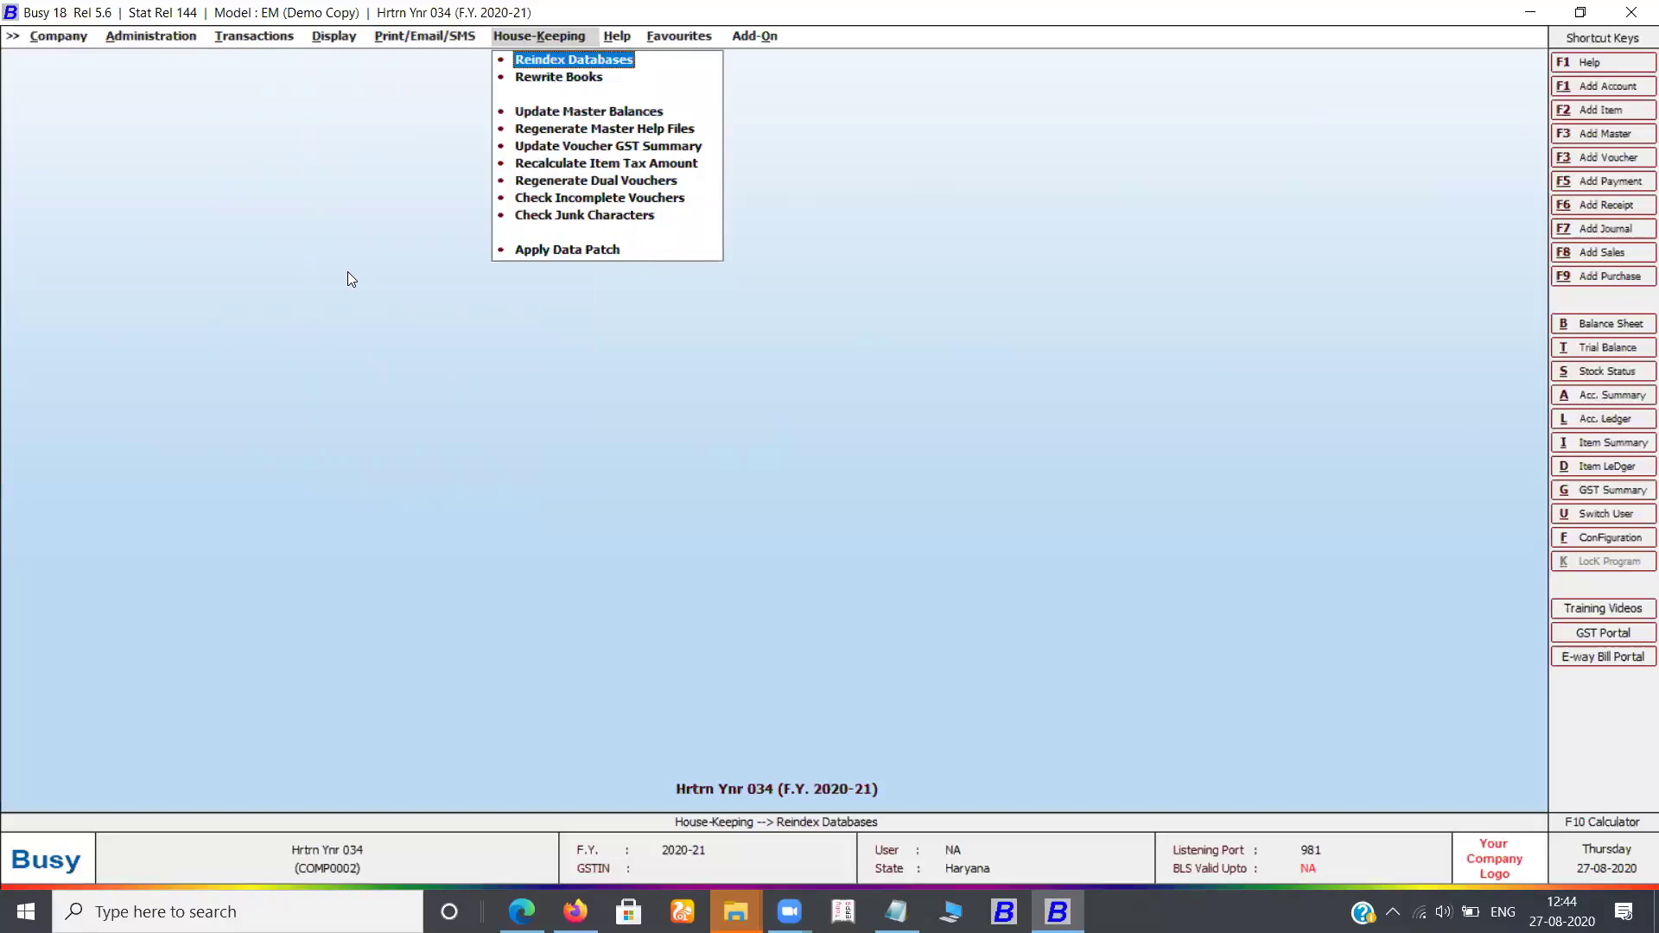
pyautogui.press('Down')
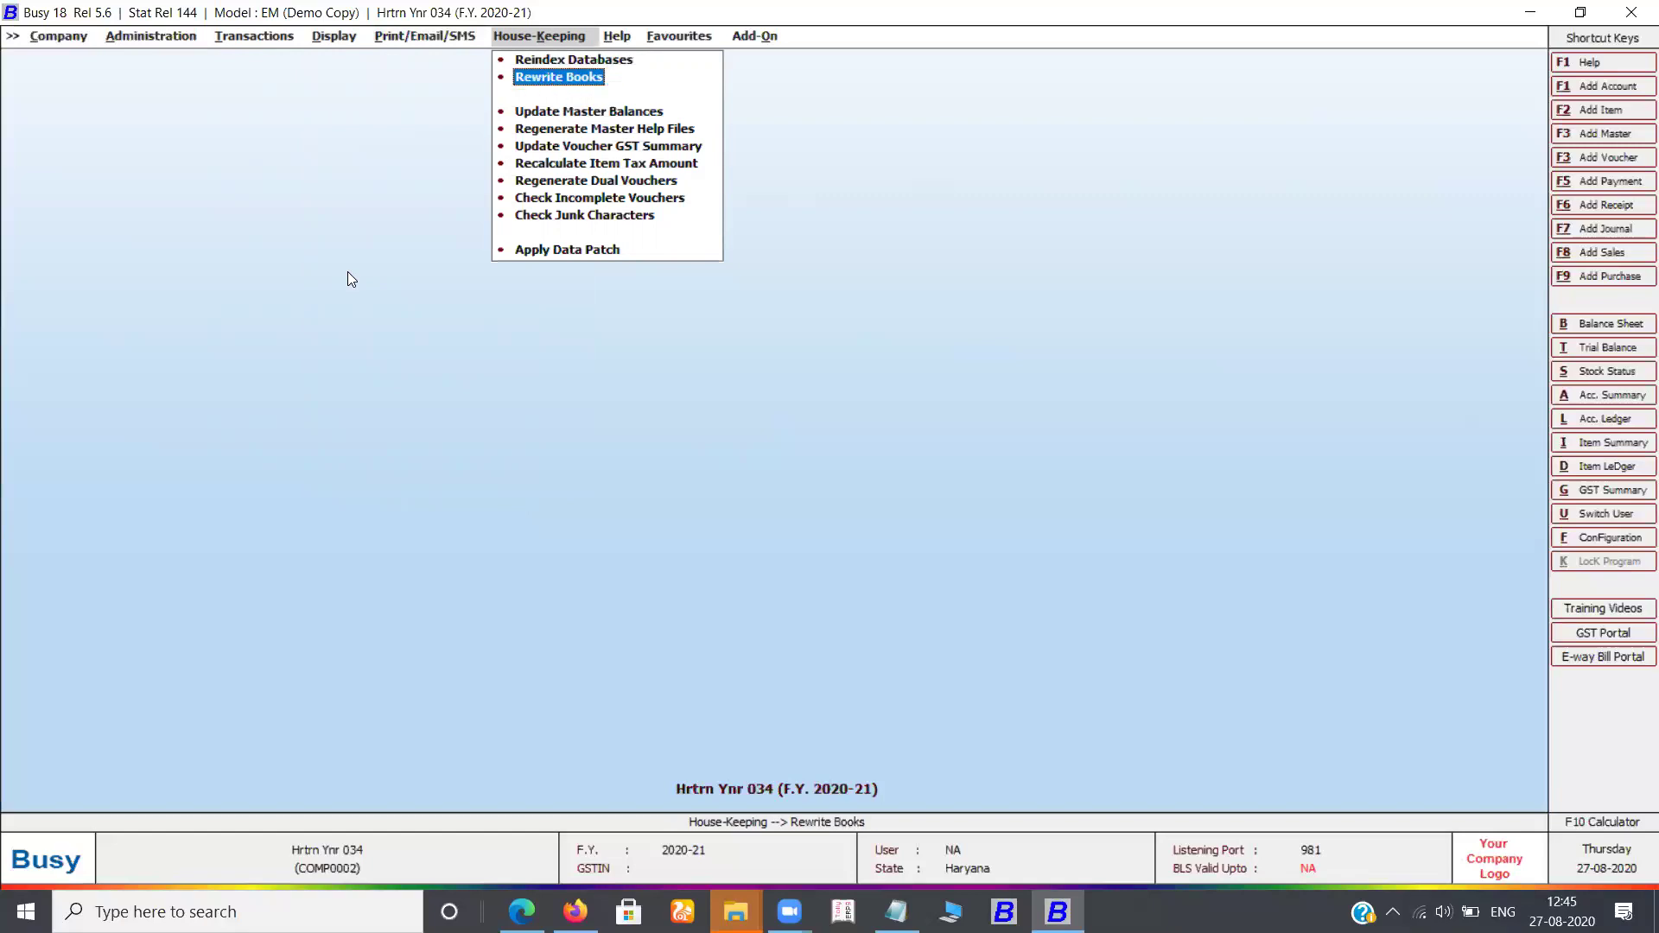
pyautogui.press('Down')
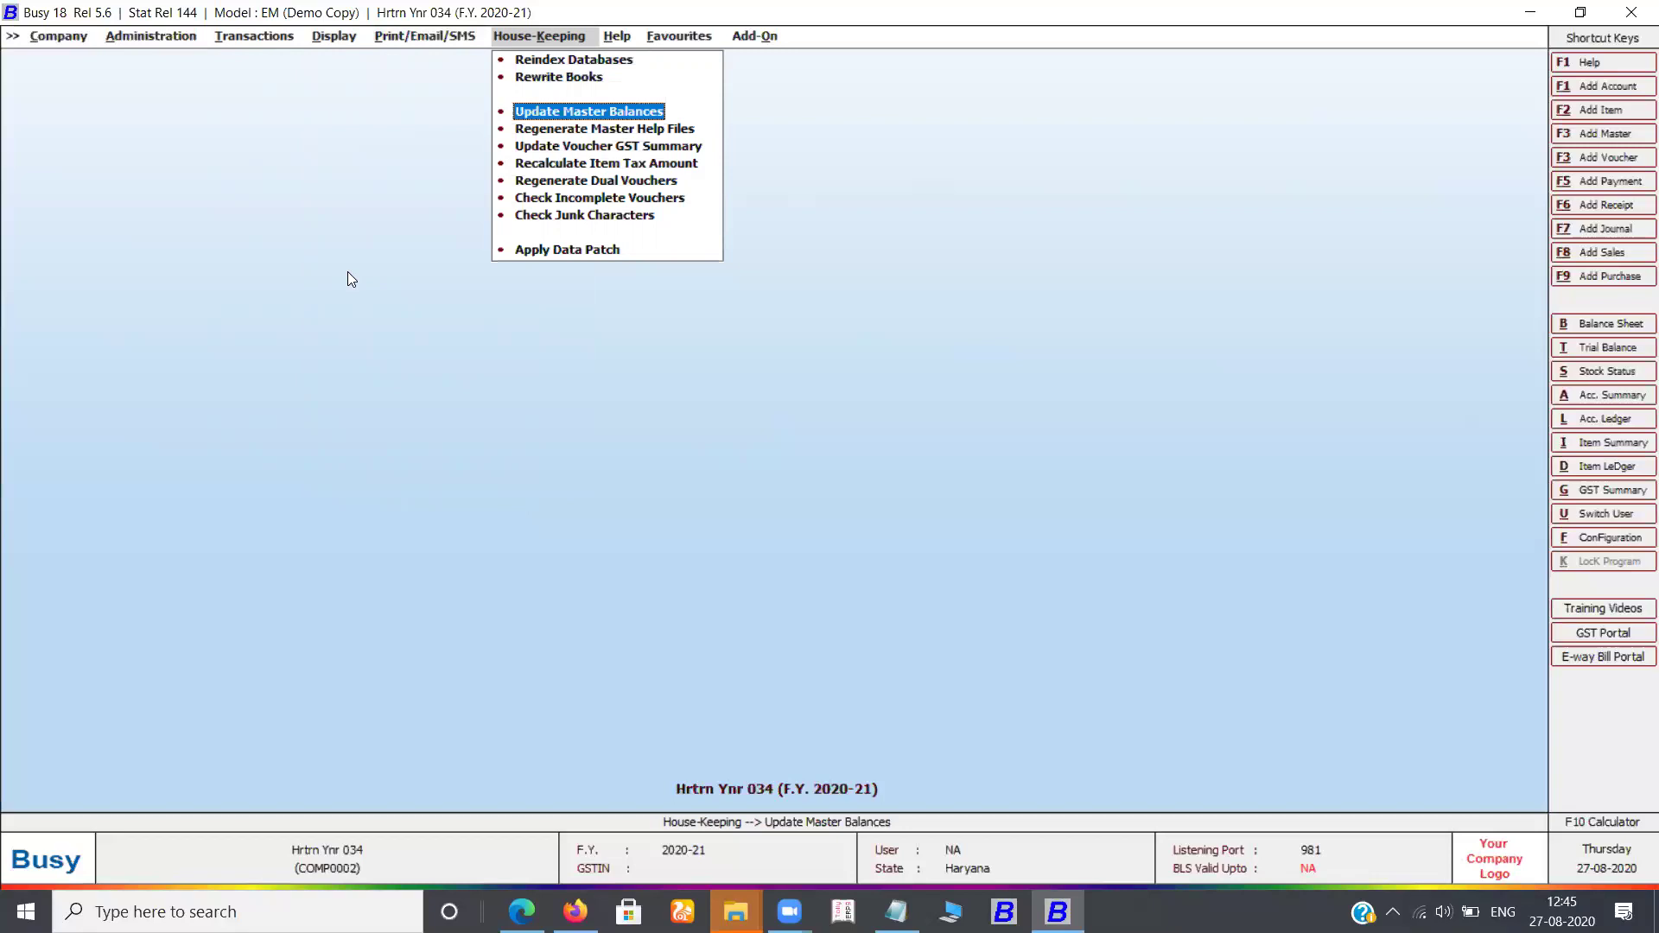
pyautogui.press('Right')
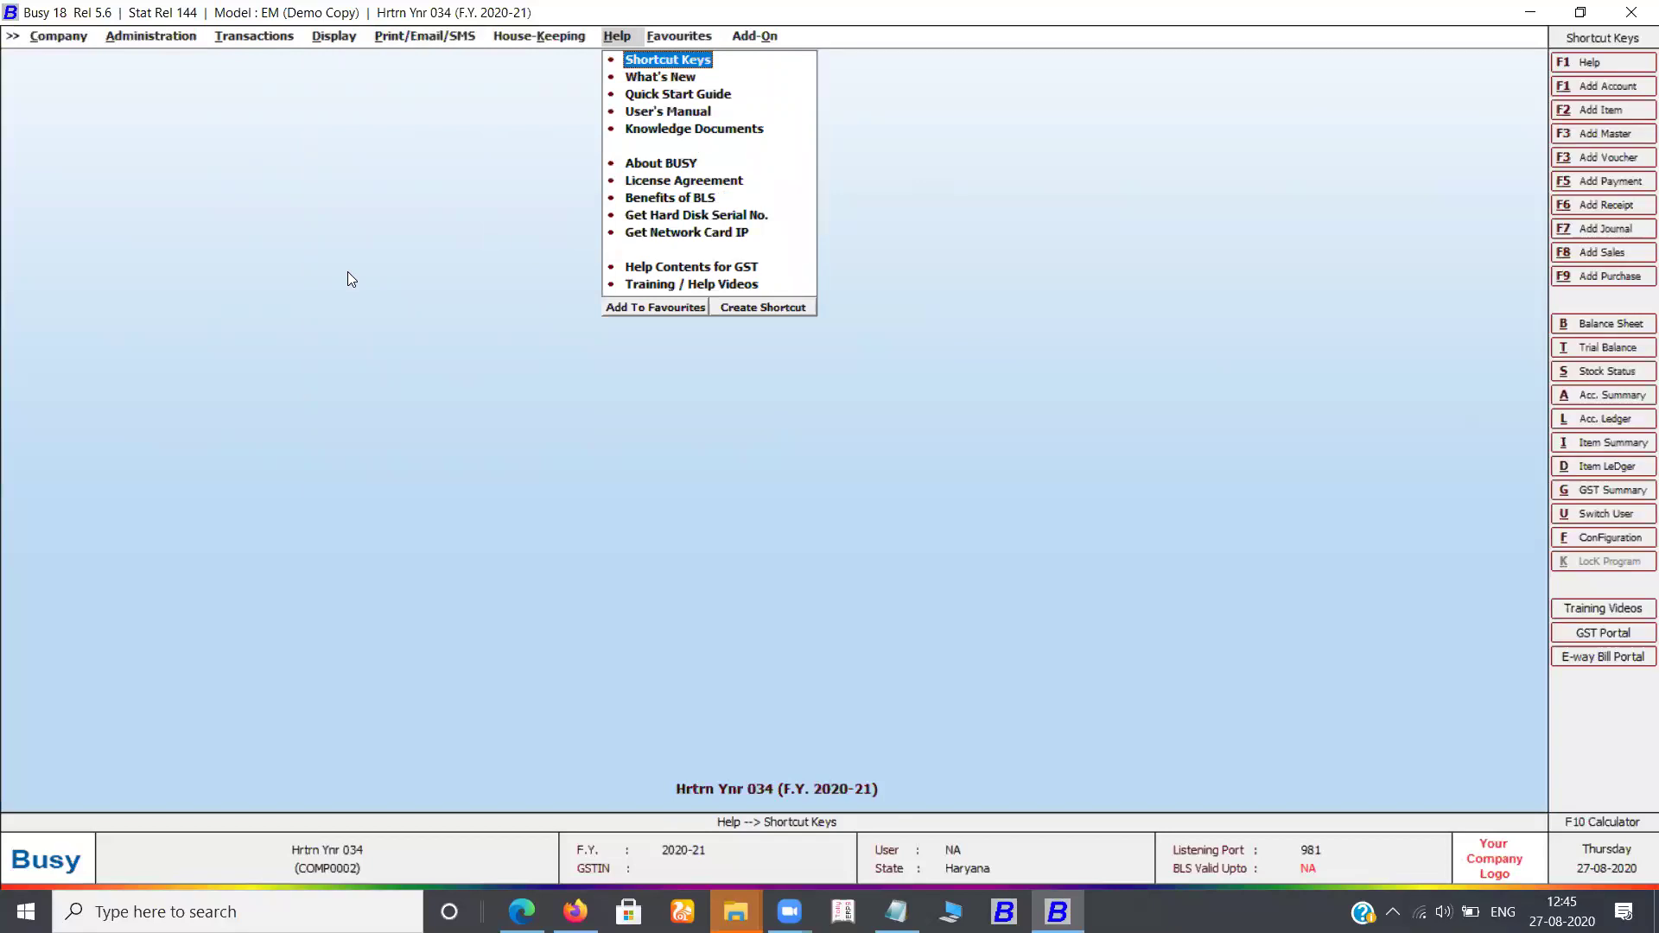
# Move across to the Favourites menu and back to Help
pyautogui.press('Right')
pyautogui.press('Left')
pyautogui.press('Left')
pyautogui.press('Left')
pyautogui.press('Left')
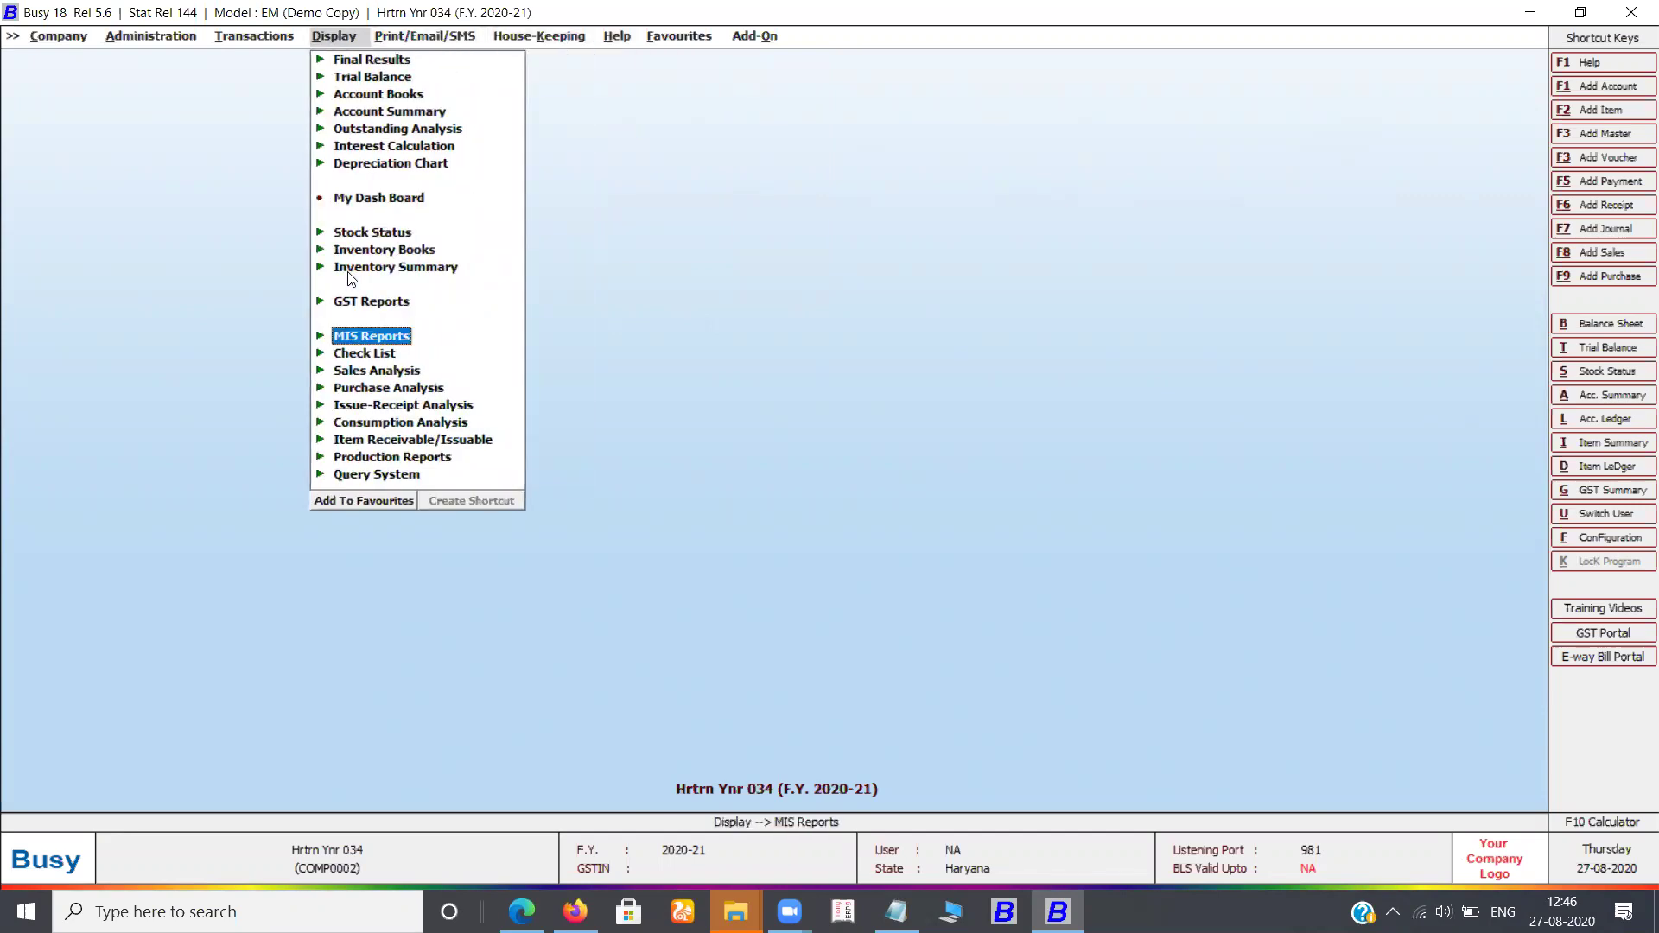
# Close Hrtrn Ynr 034 from the Company menu and highlight Create Company
pyautogui.press('Left')
pyautogui.press('Left')
pyautogui.press('Left')
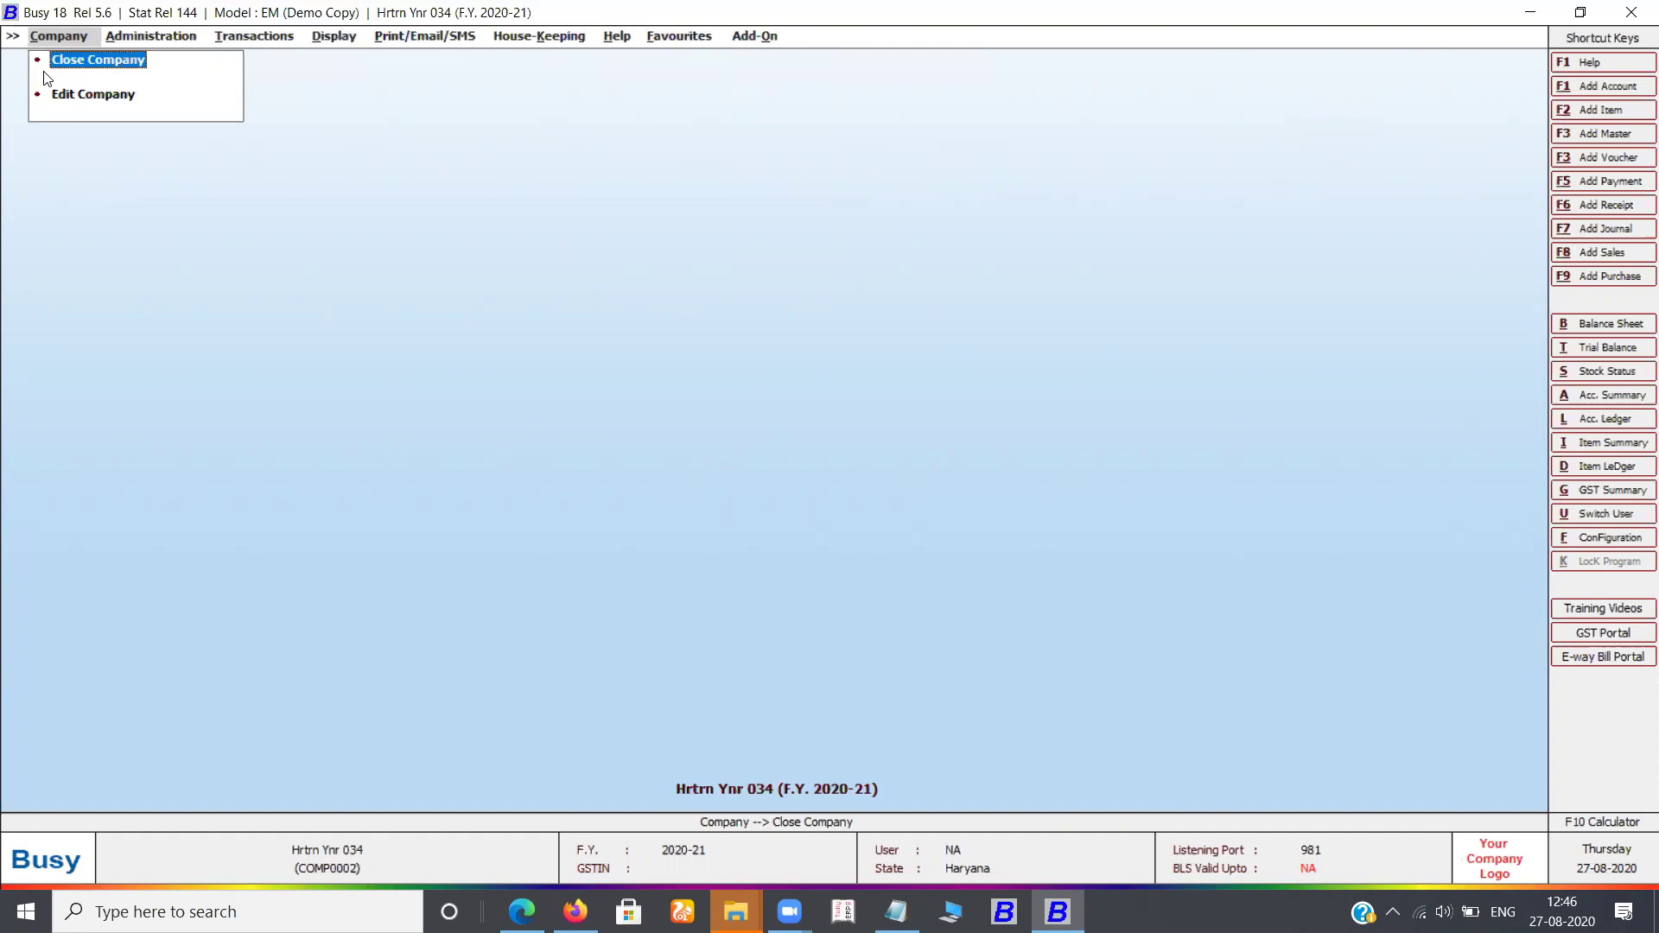
pyautogui.press('Return')
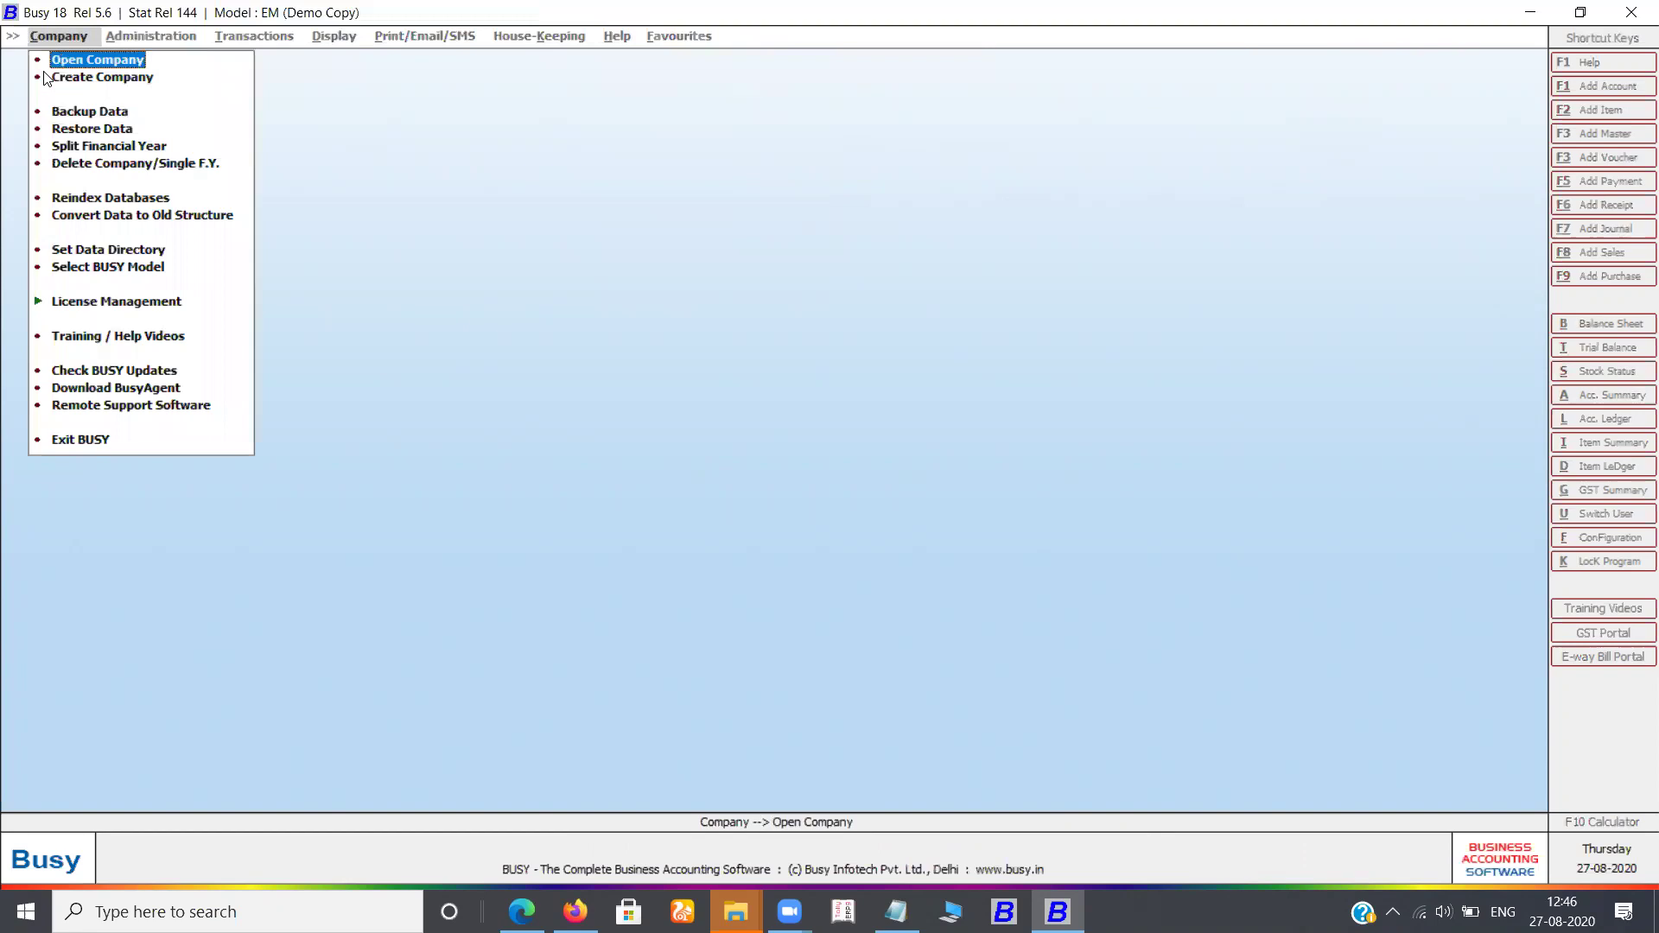
pyautogui.press('Down')
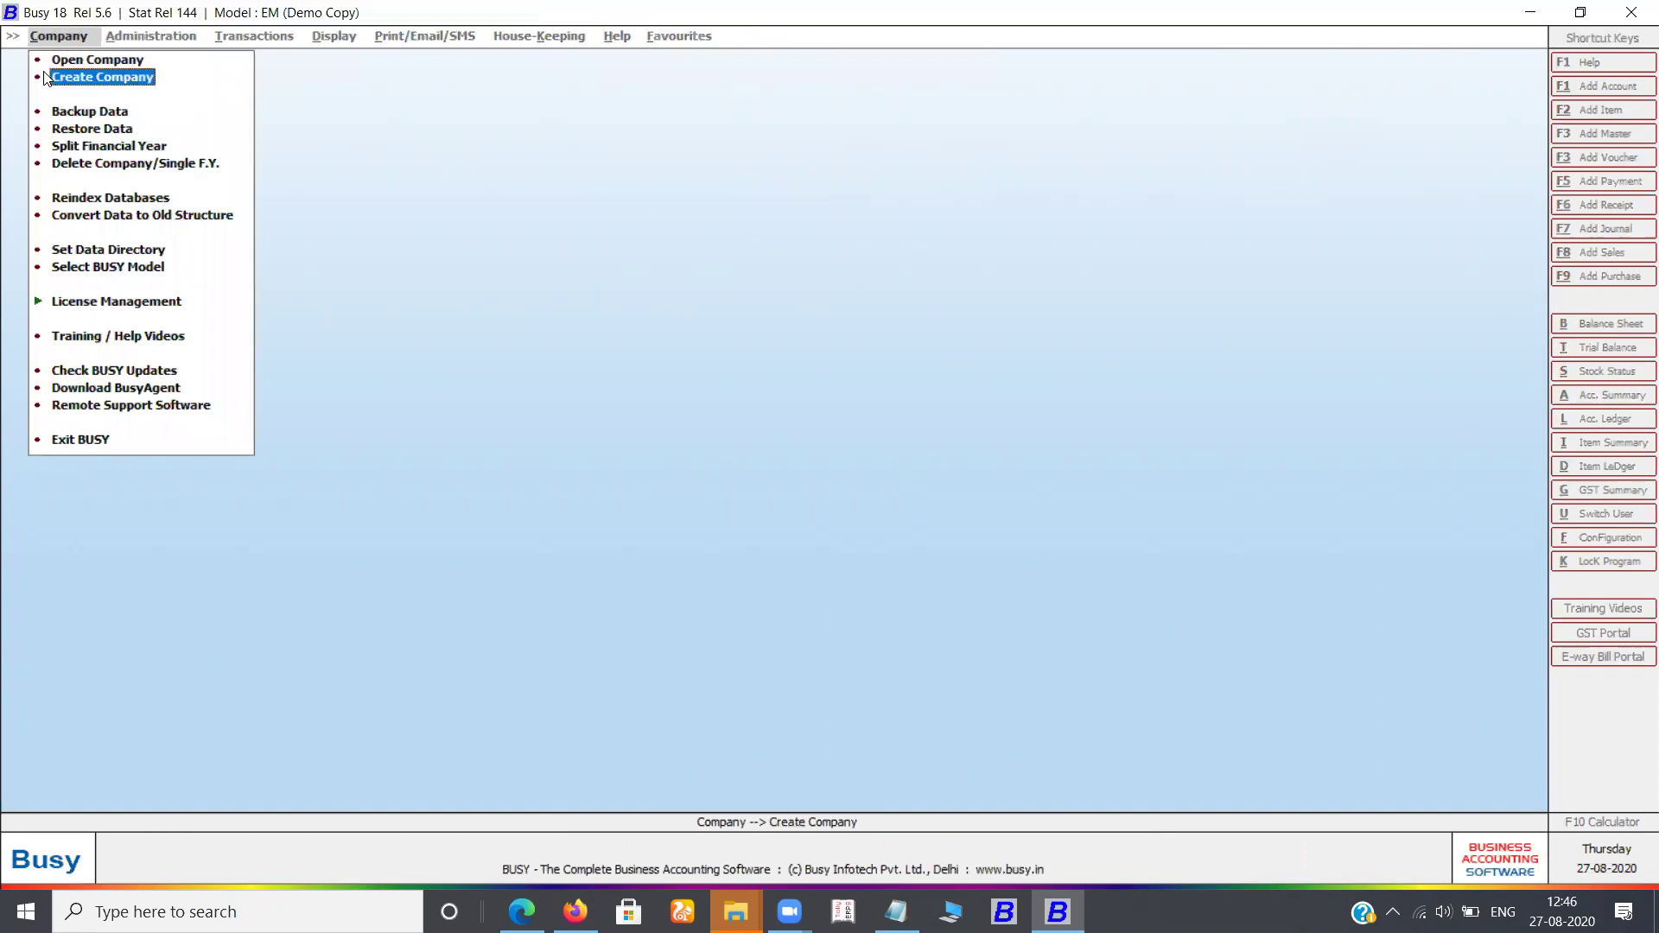
# Start a new company and name it 'MEGA MART PVT. LTD.'
pyautogui.click(45, 77)
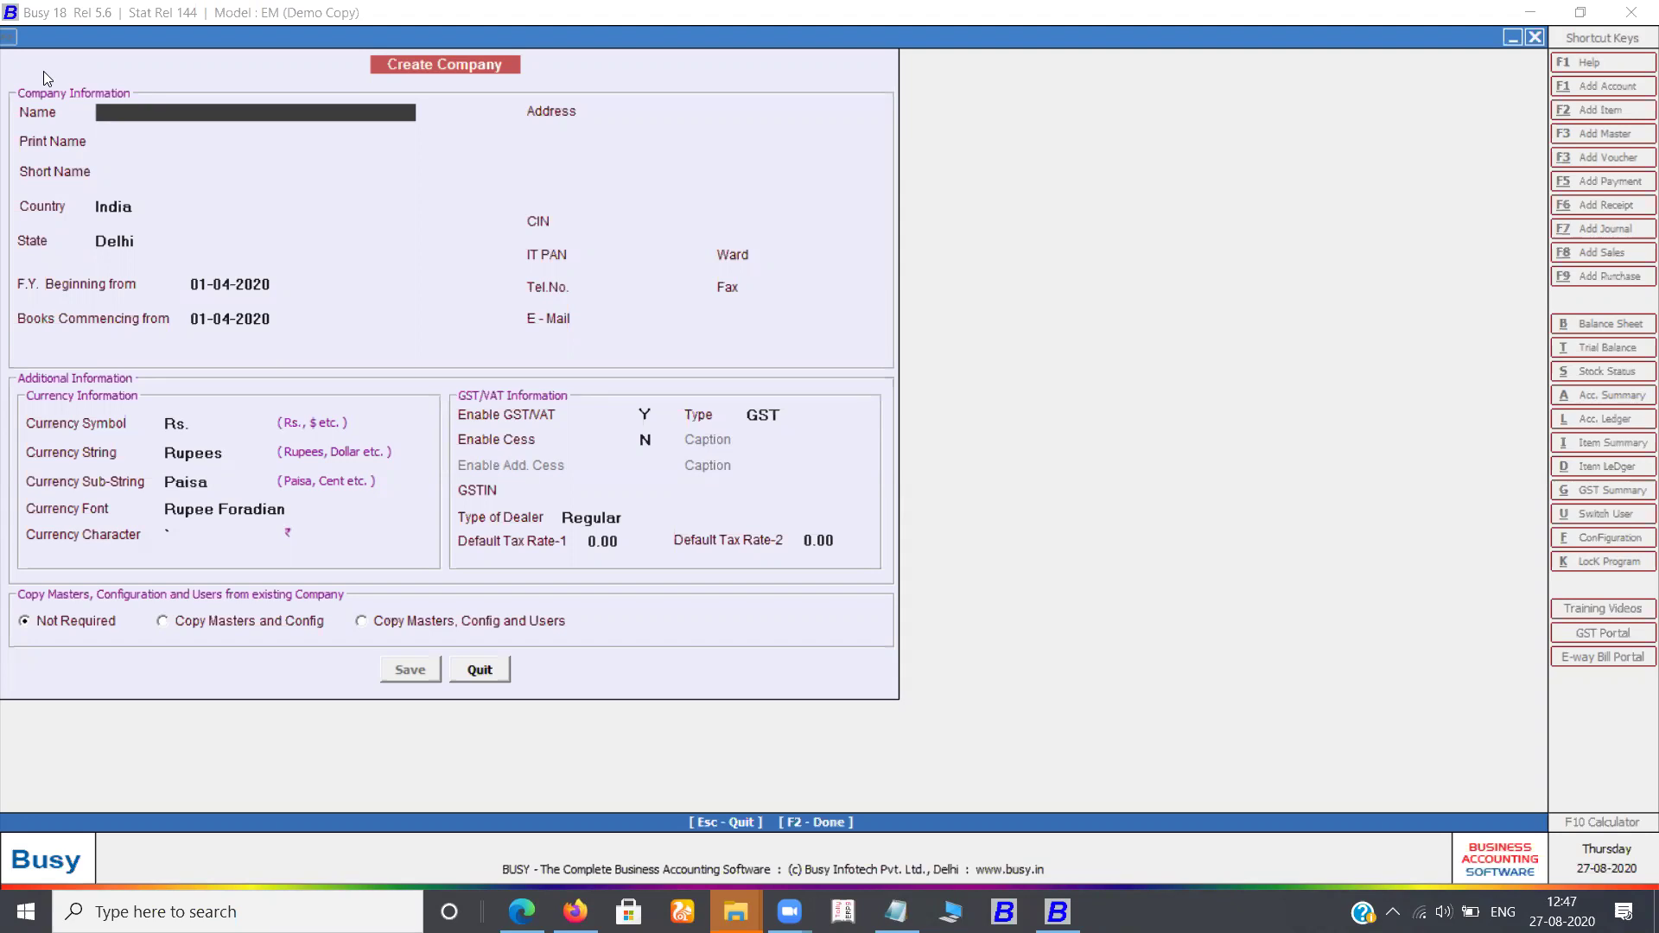
pyautogui.write('MEGA MART PVT. LT')
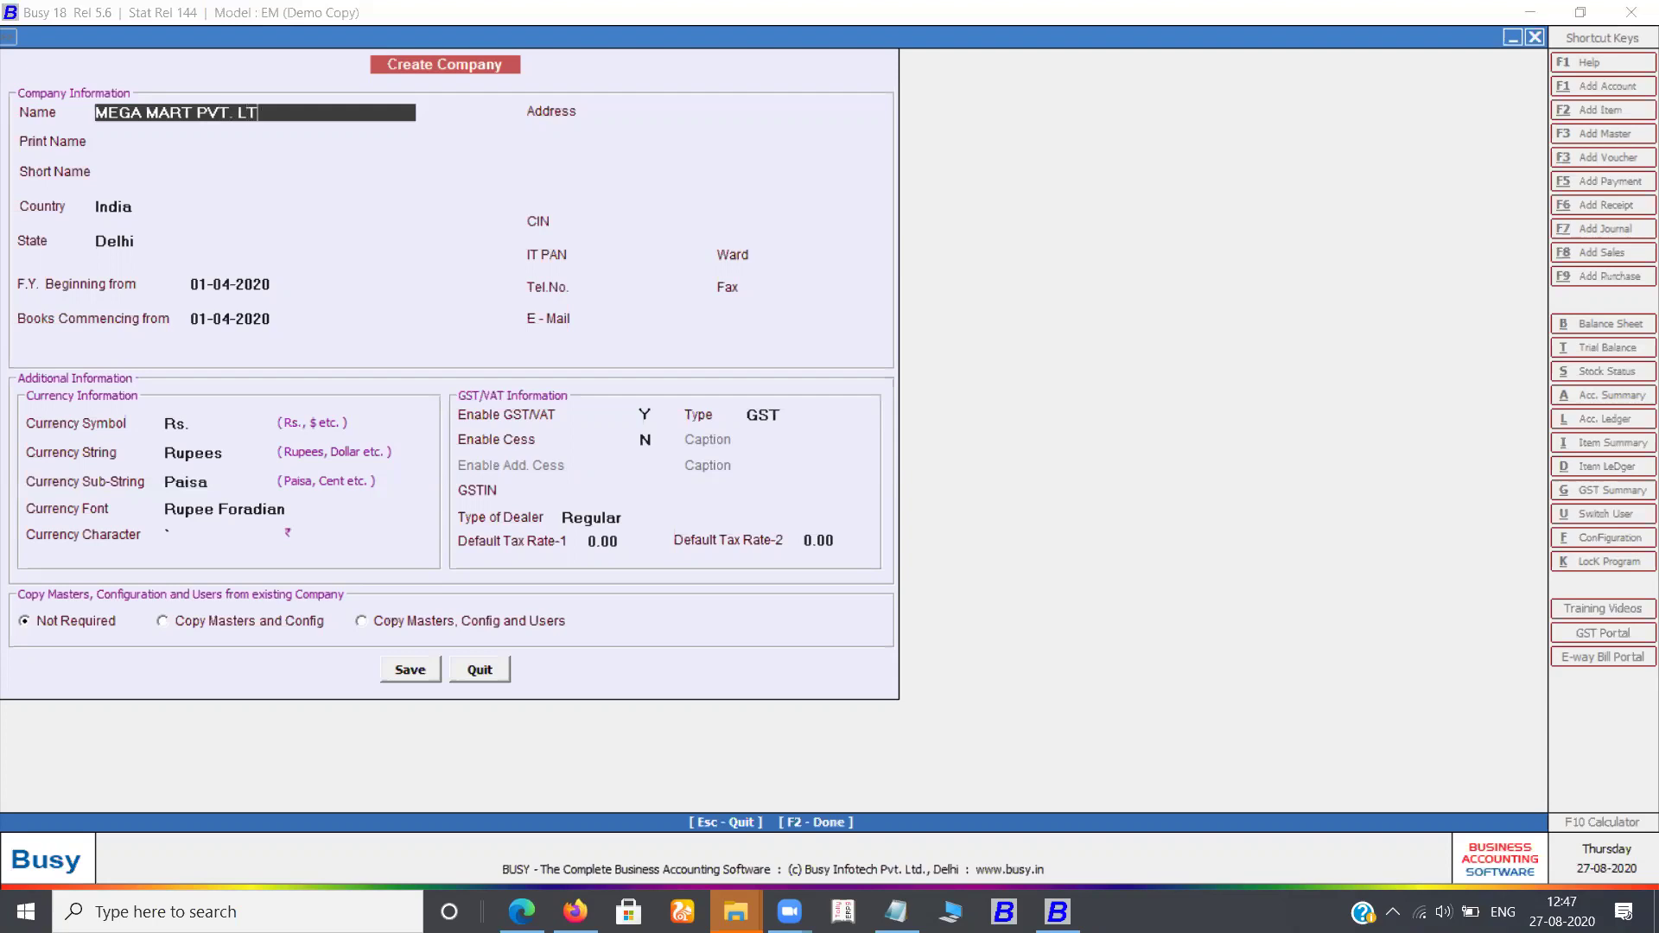
pyautogui.write('D.')
pyautogui.press('Return')
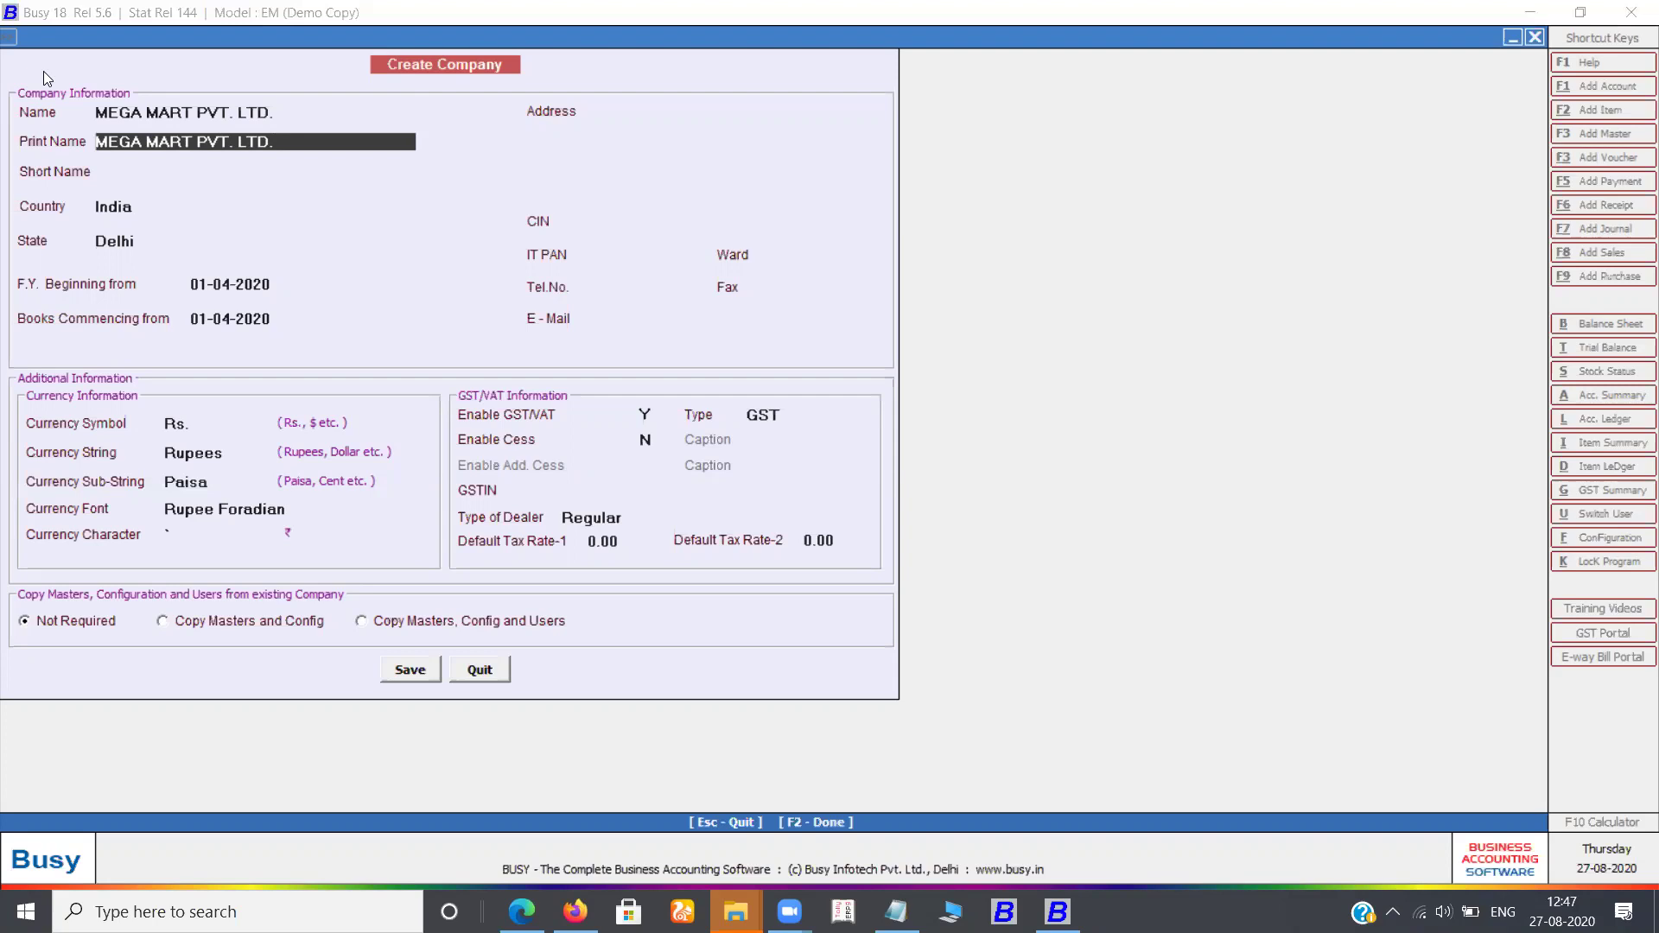
# Keep the same print name and begin entering the short name
pyautogui.press('Return')
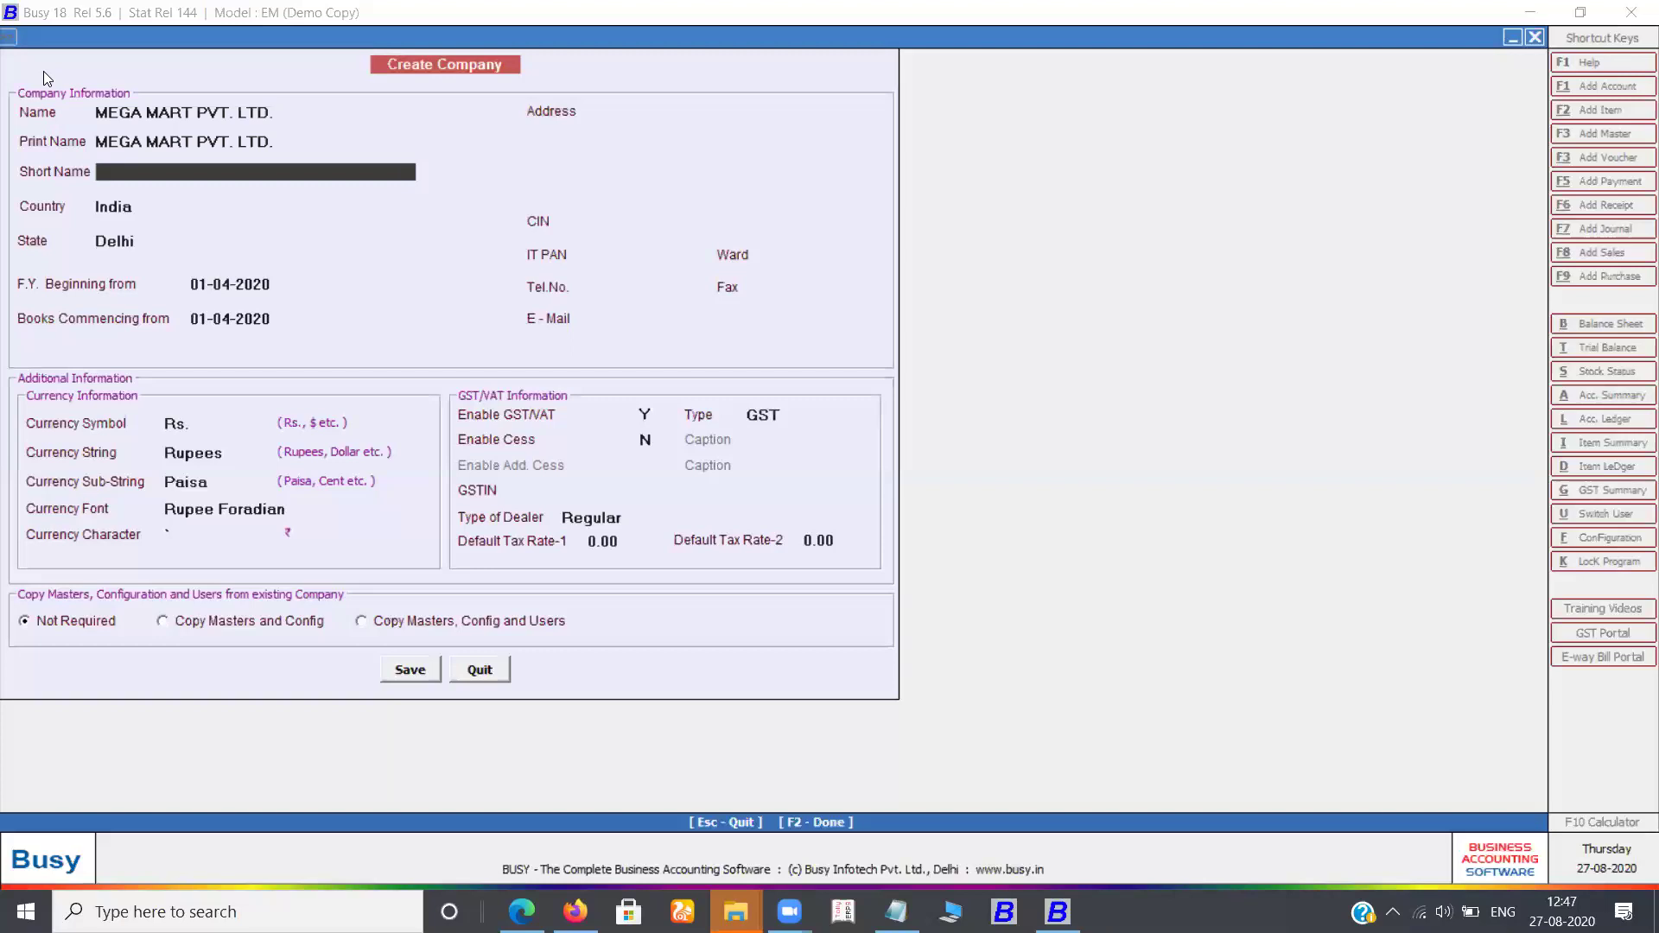
pyautogui.write('MG')
pyautogui.press('BackSpace')
pyautogui.write('MG')
pyautogui.press('BackSpace')
pyautogui.press('BackSpace')
pyautogui.write('GM PVT. L')
# Trim the short name to MGM, keep India as country and choose Haryana as state
pyautogui.press('BackSpace')
pyautogui.press('BackSpace')
pyautogui.press('BackSpace')
pyautogui.press('BackSpace')
pyautogui.press('Return')
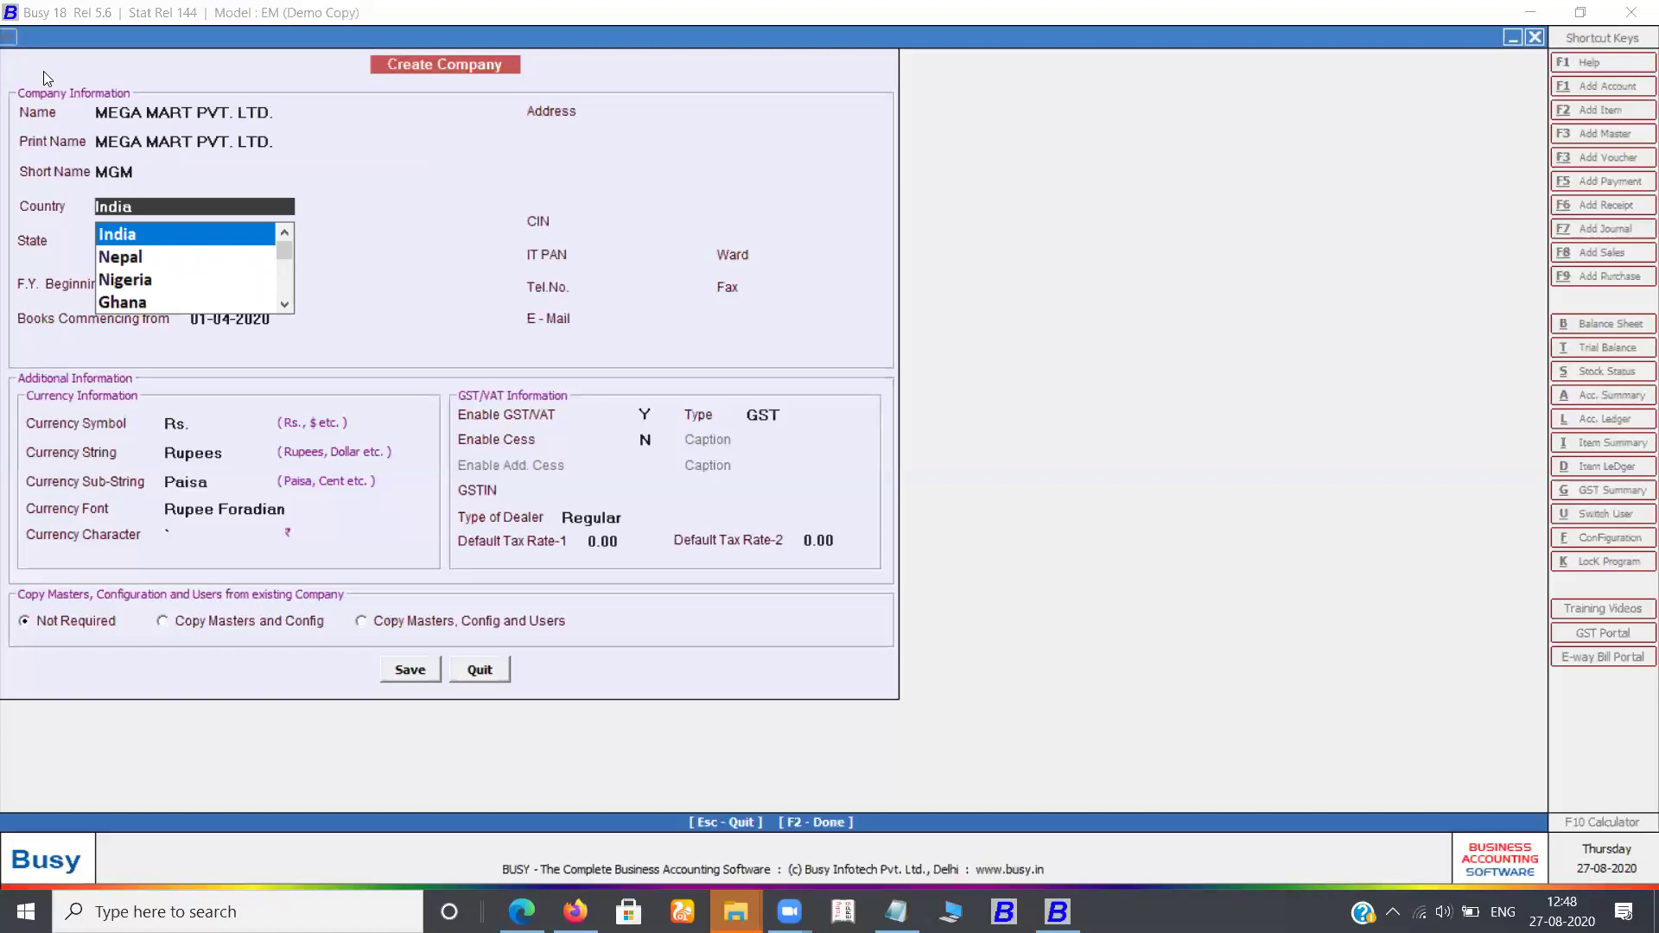
pyautogui.press('Return')
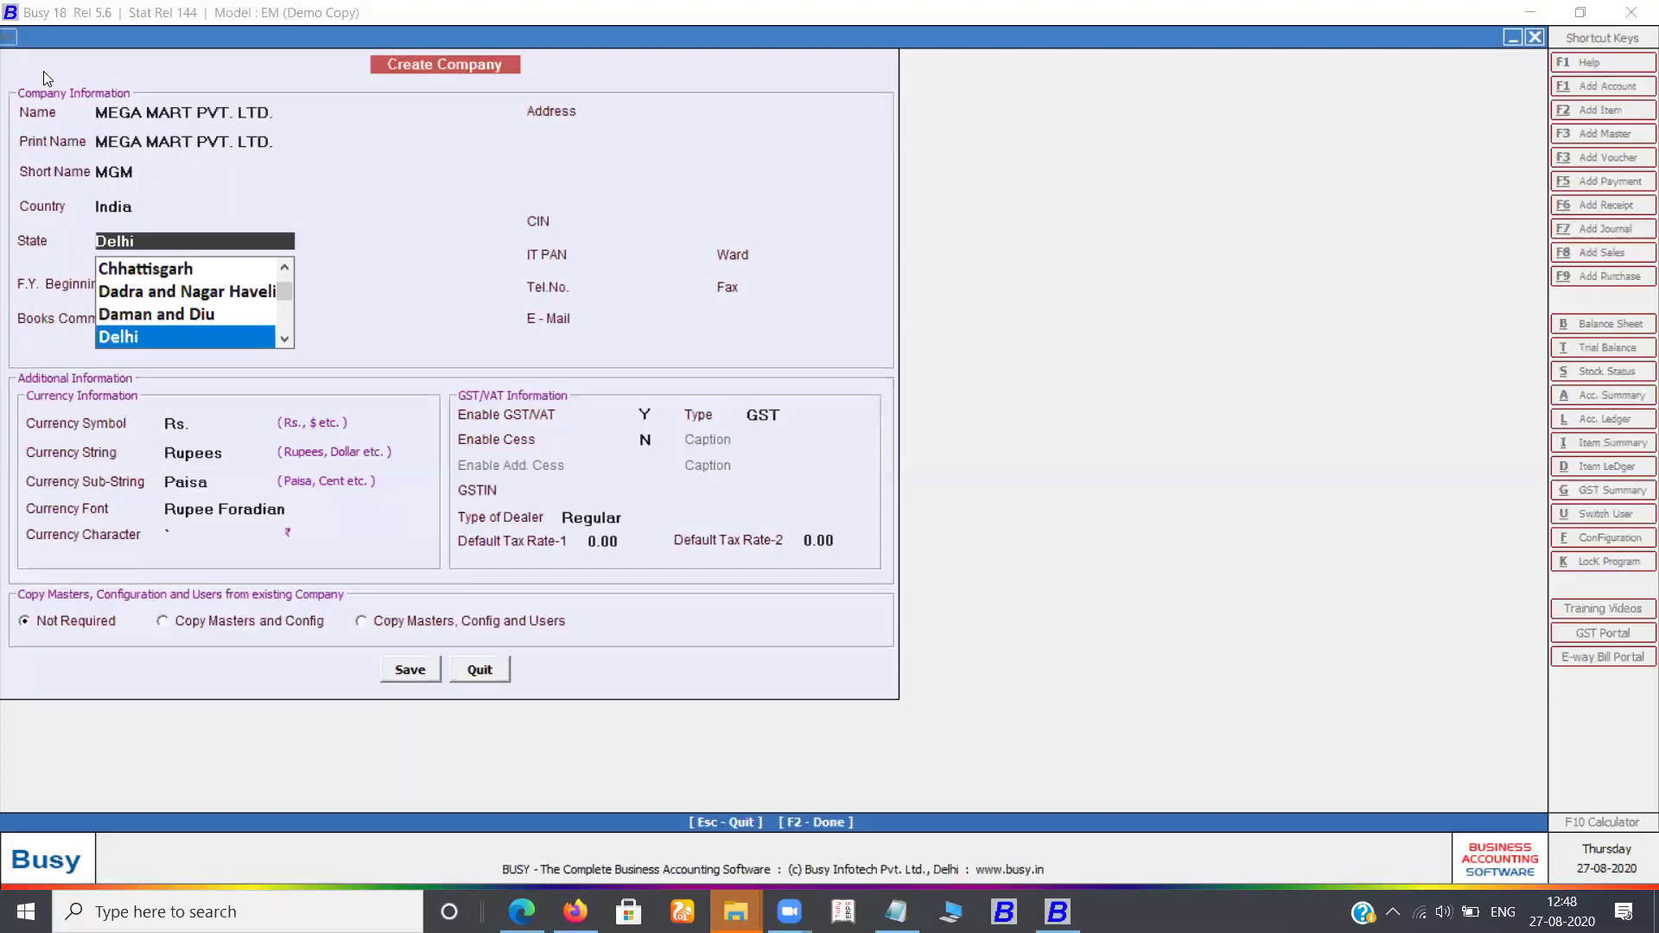
pyautogui.write('H')
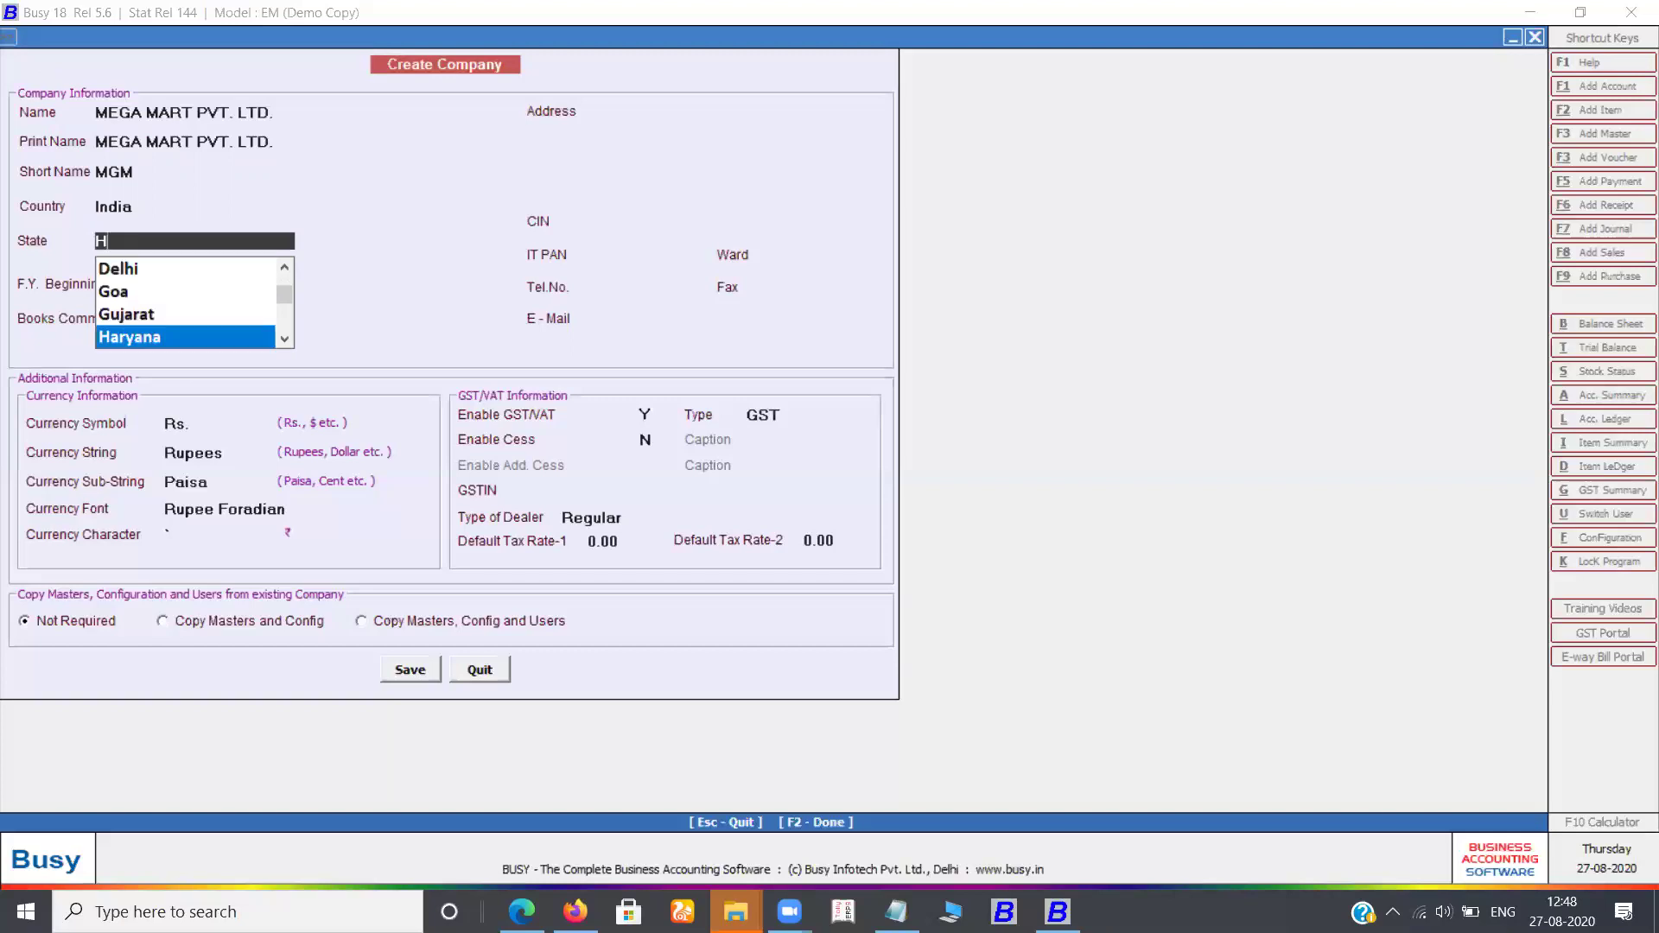
pyautogui.press('Return')
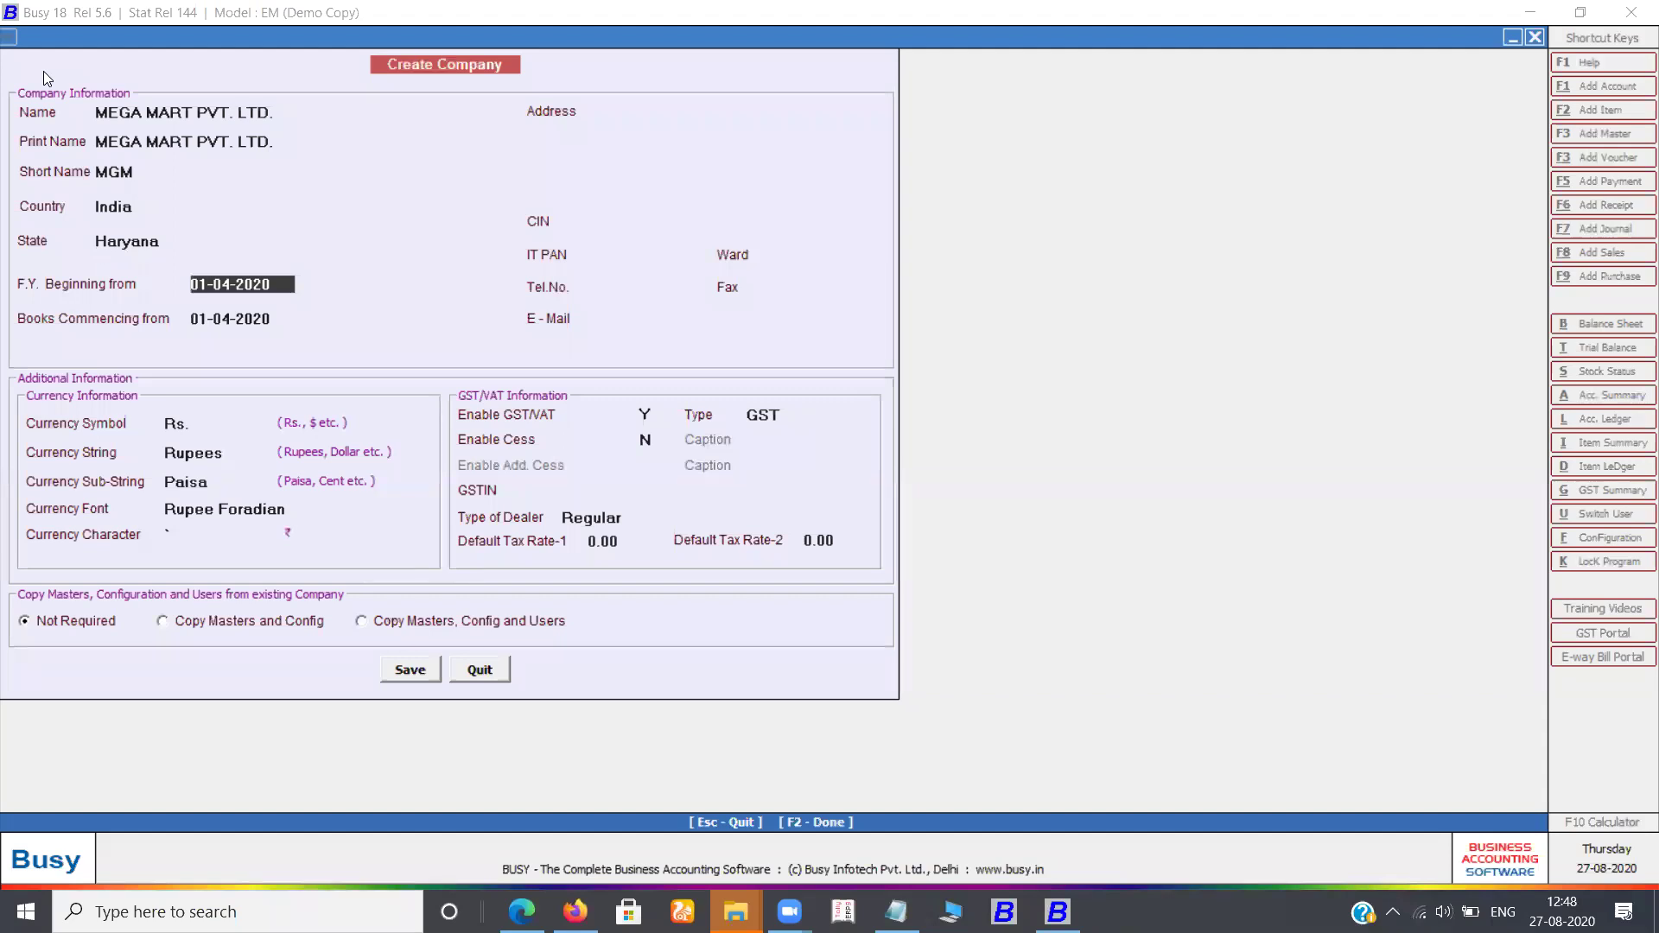
pyautogui.press('Return')
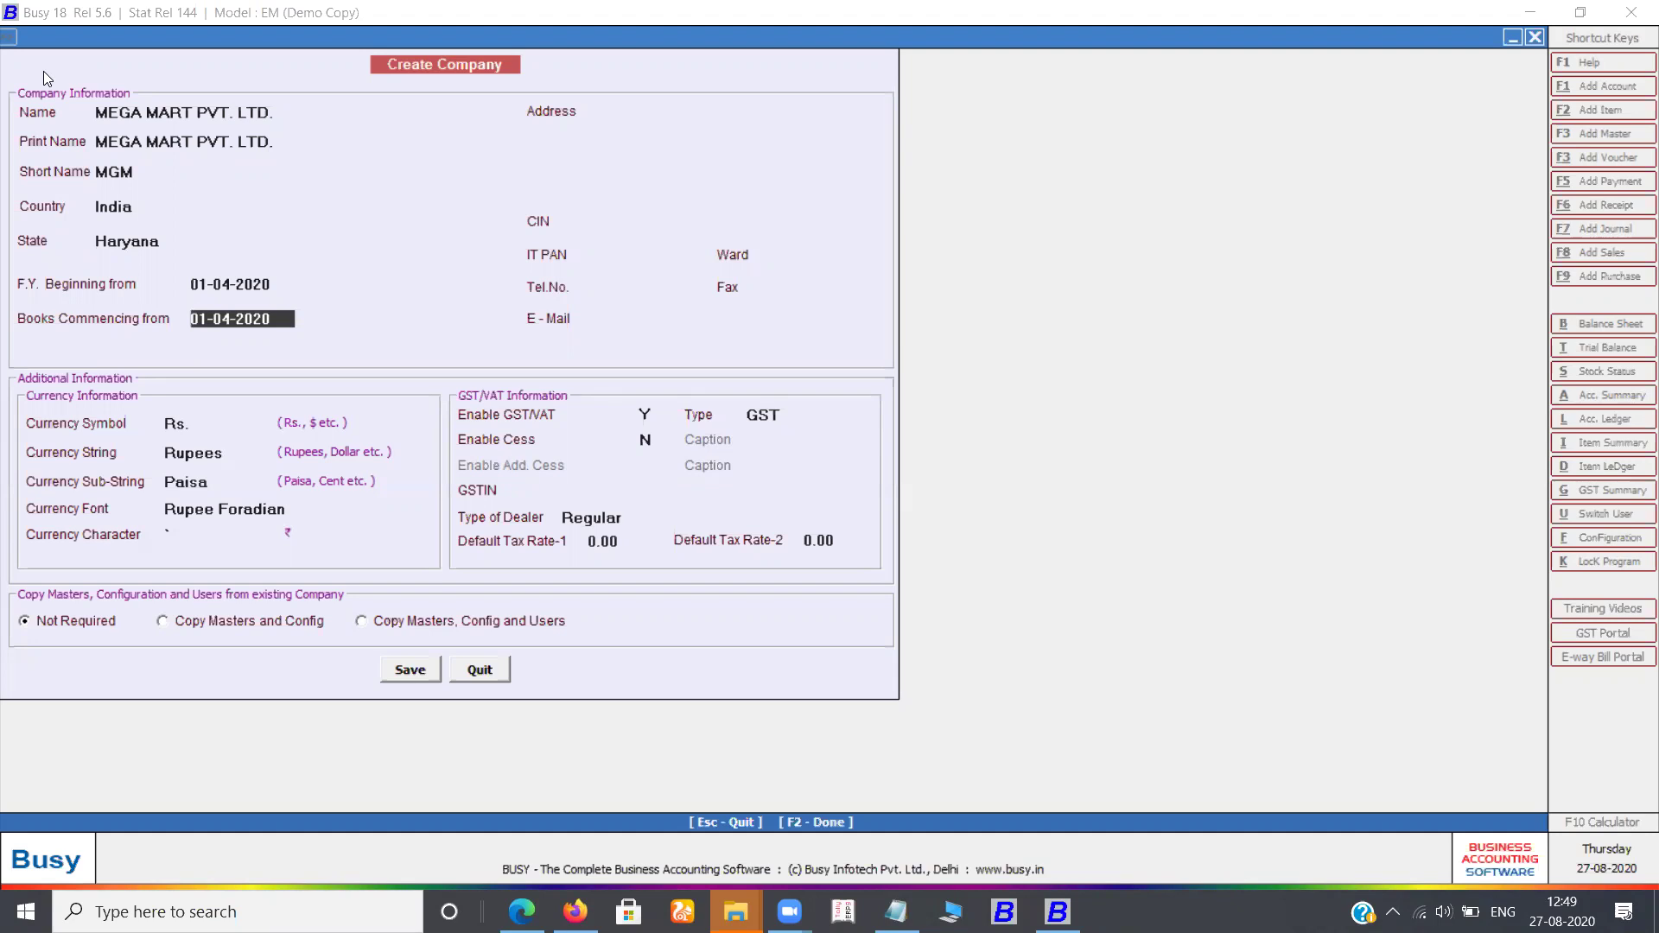
pyautogui.press('Up')
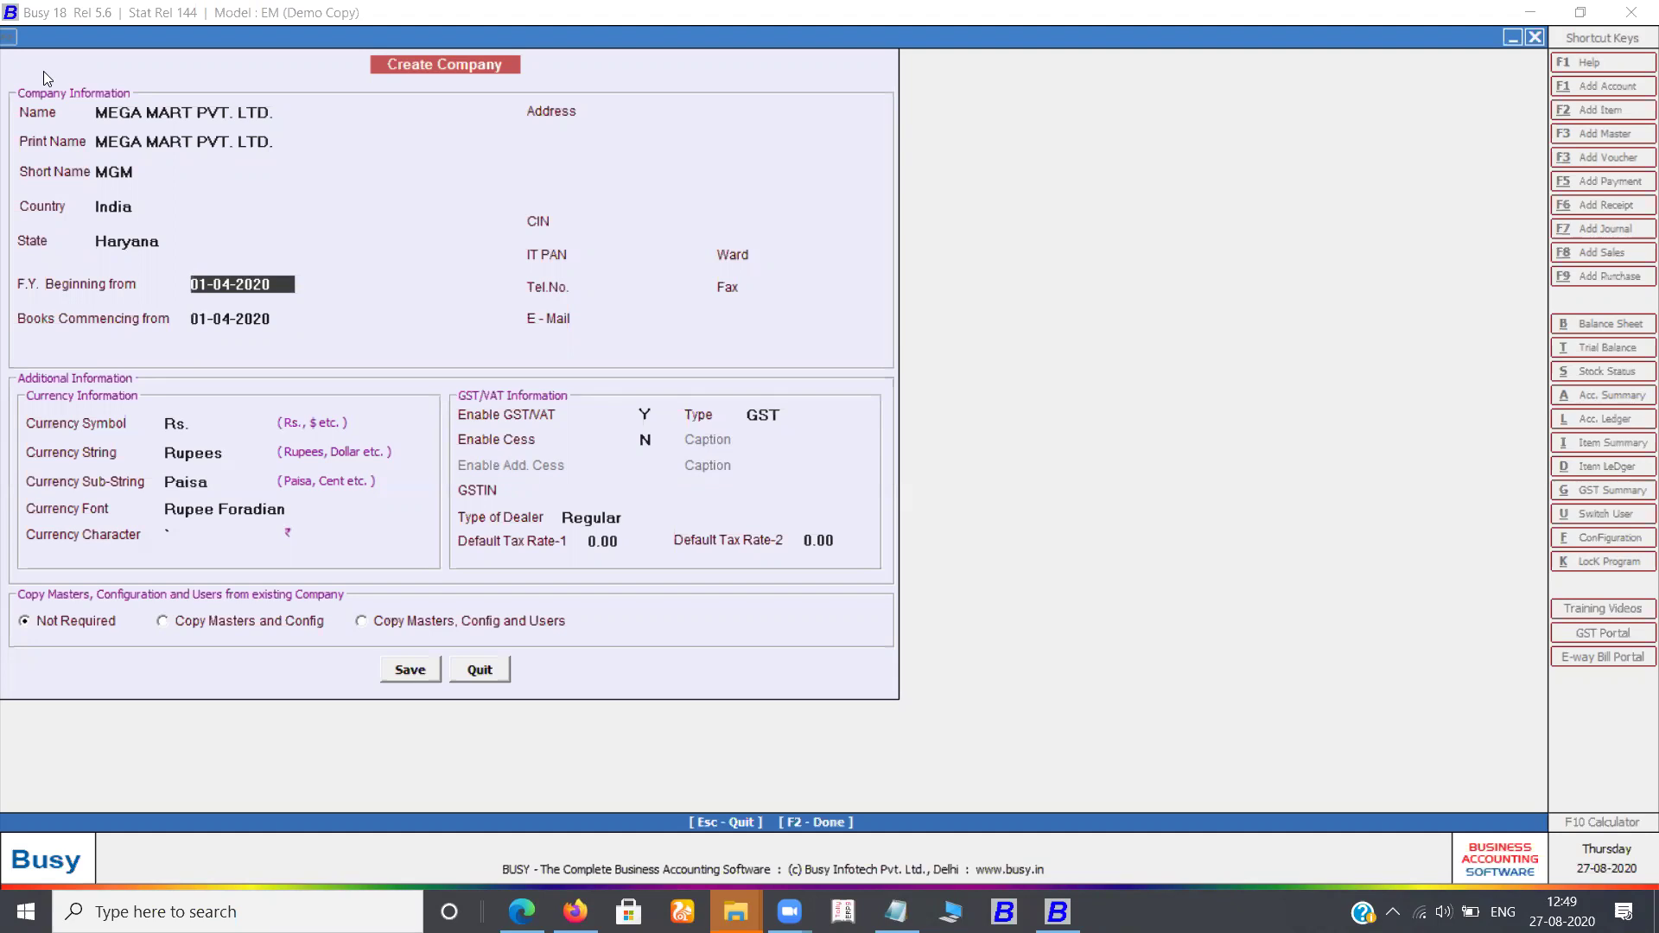
pyautogui.press('Down')
pyautogui.press('Down')
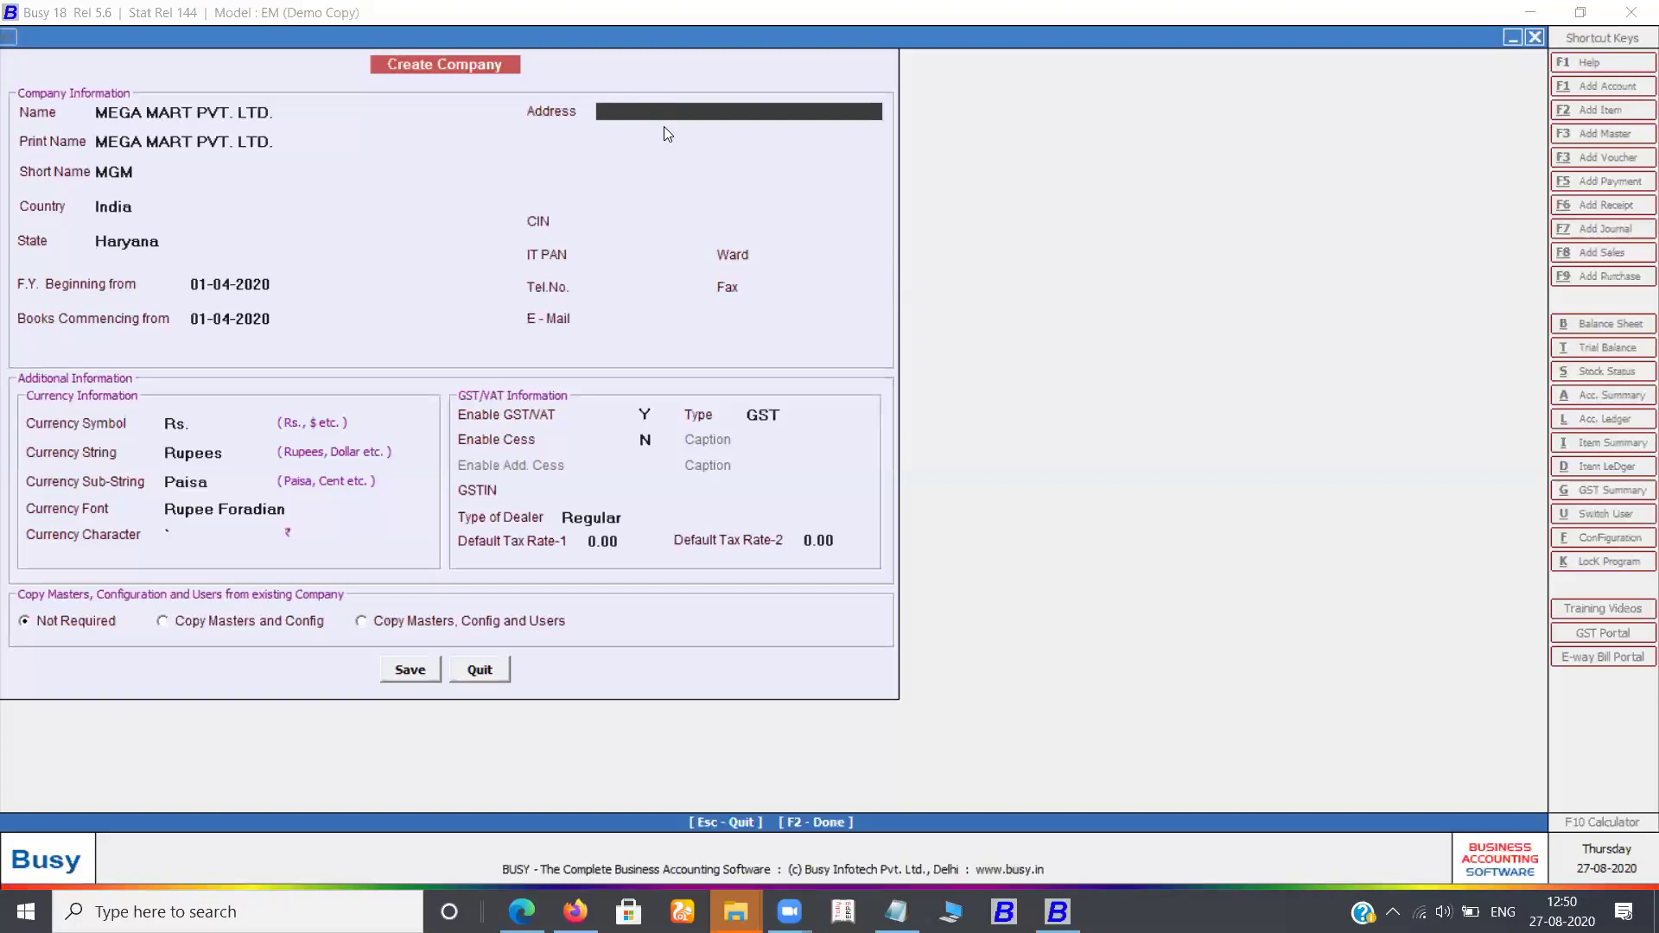
# Fill in all three lines of the company's postal address, correcting typos along the way
pyautogui.write('OPPOSITE ABC BUILDING')
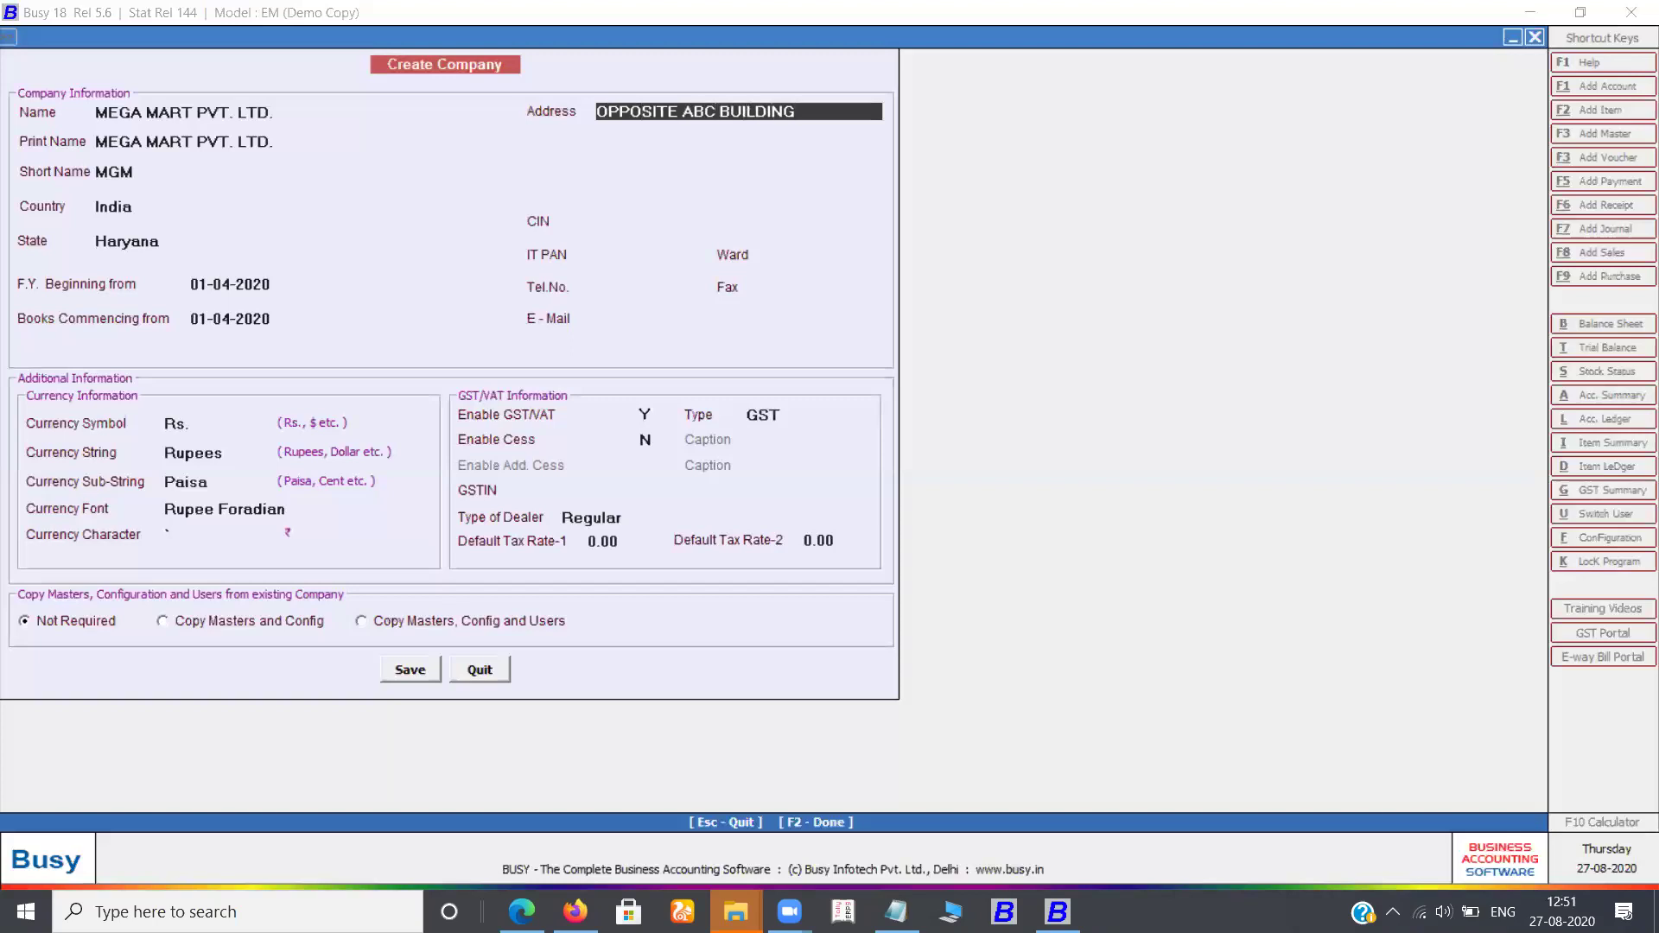
pyautogui.press('Return')
pyautogui.write('NEAR TOWN PARK')
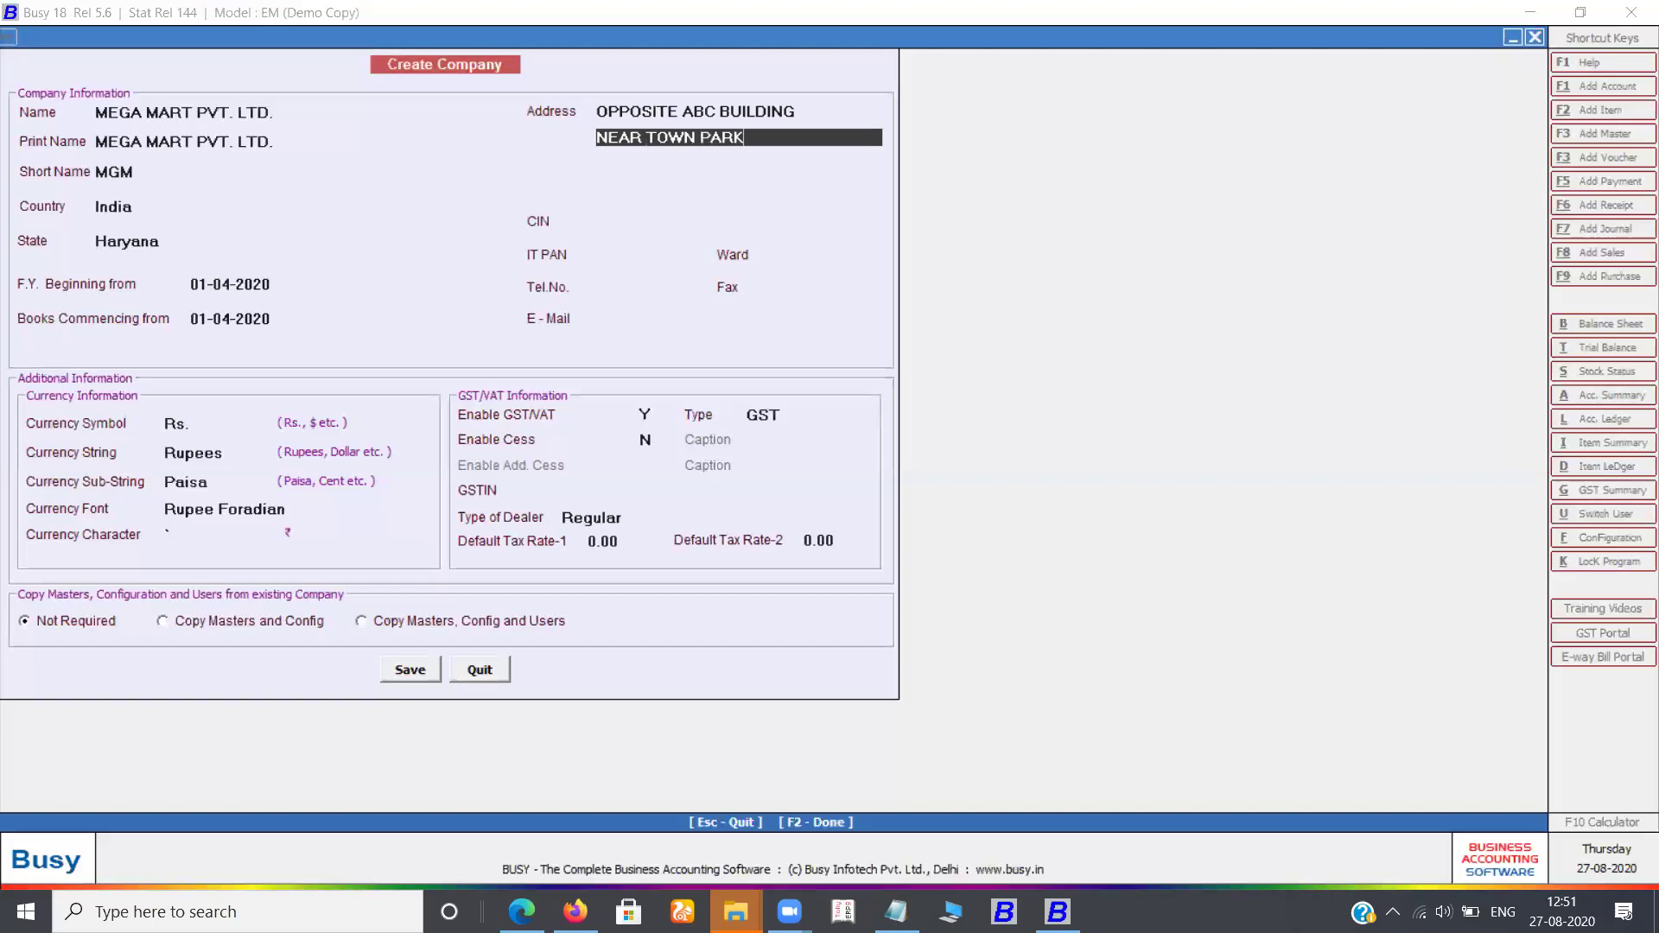
pyautogui.press('Return')
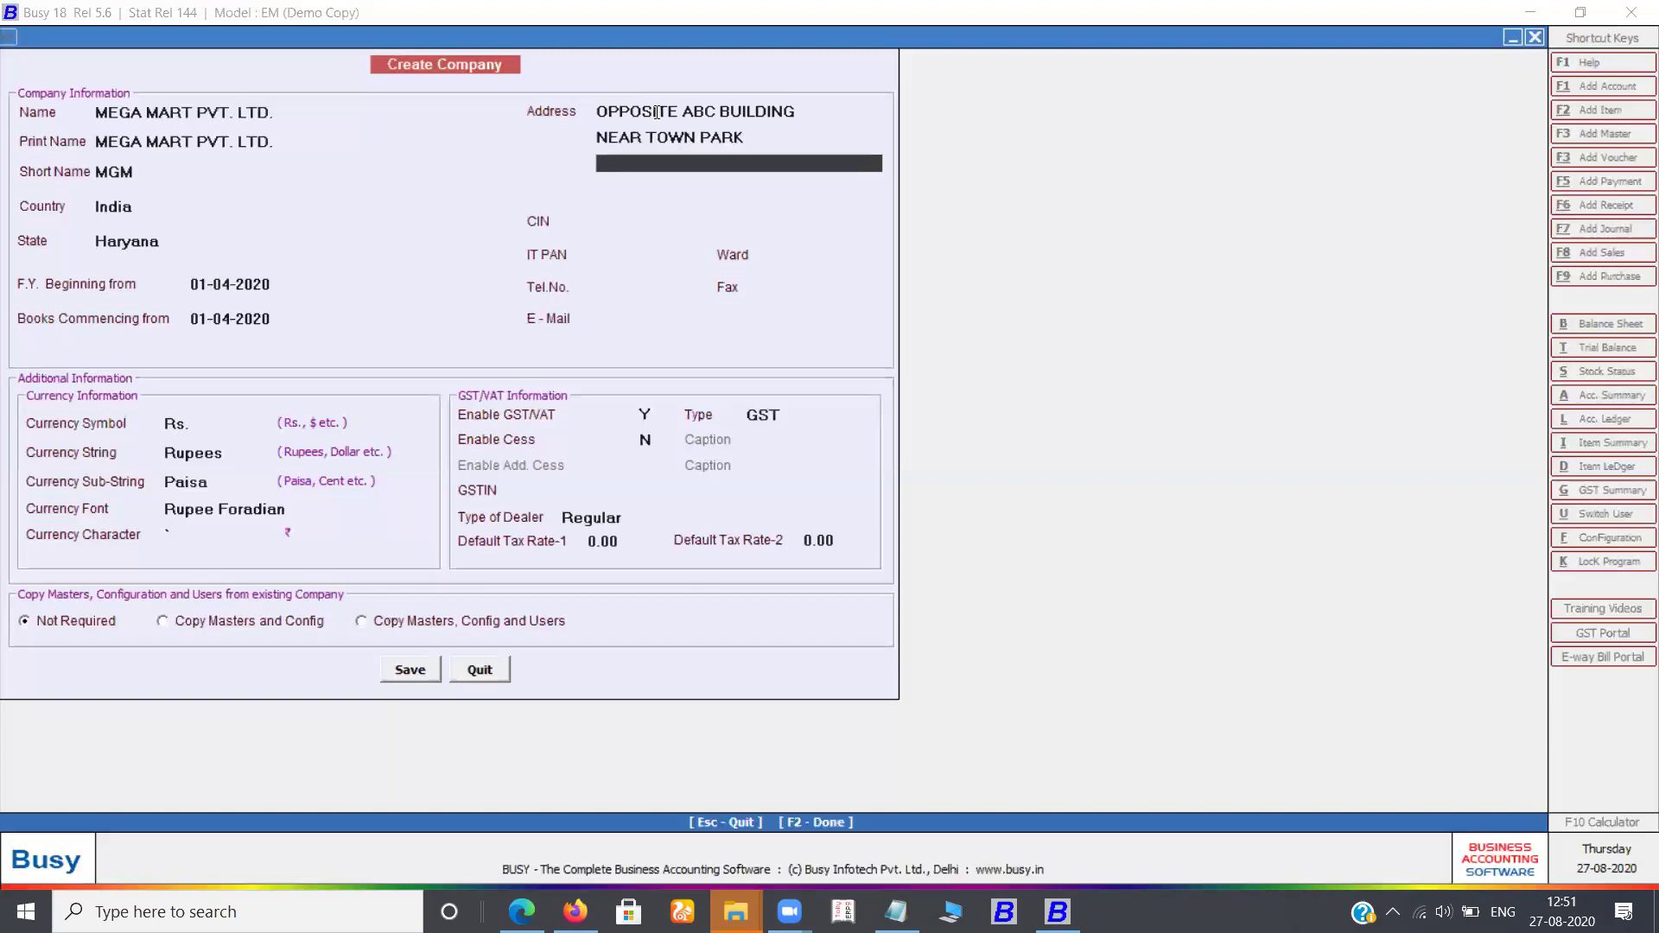
pyautogui.write('YAMUNA NAGAR')
pyautogui.press('Return')
pyautogui.press('Return')
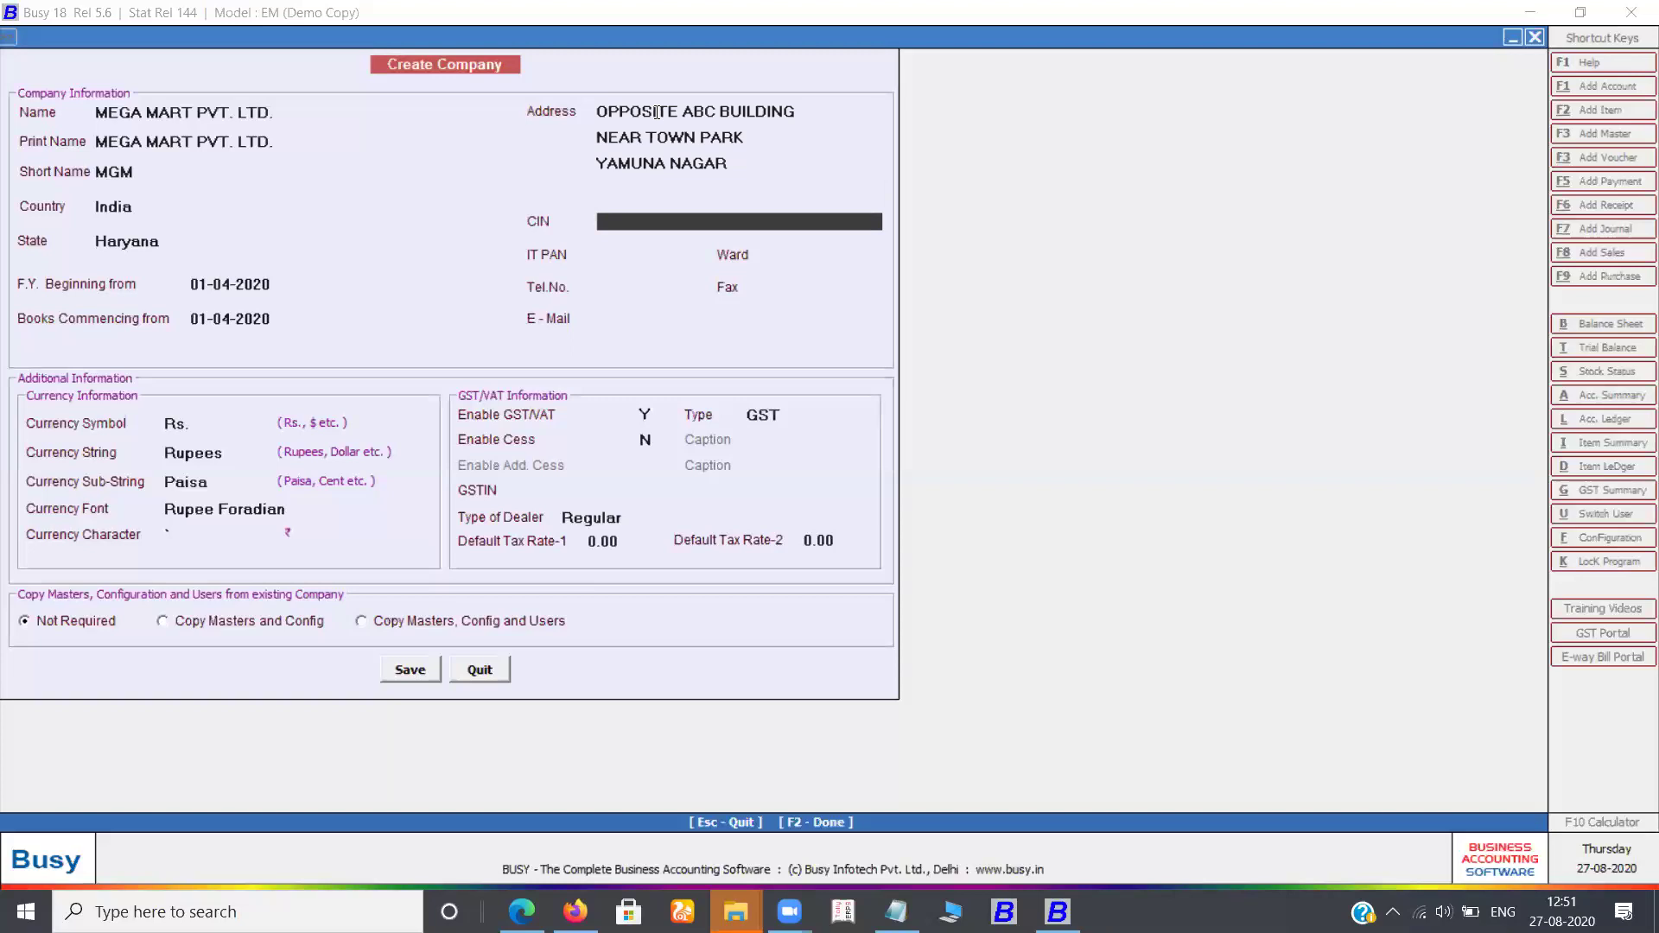
pyautogui.press('Return')
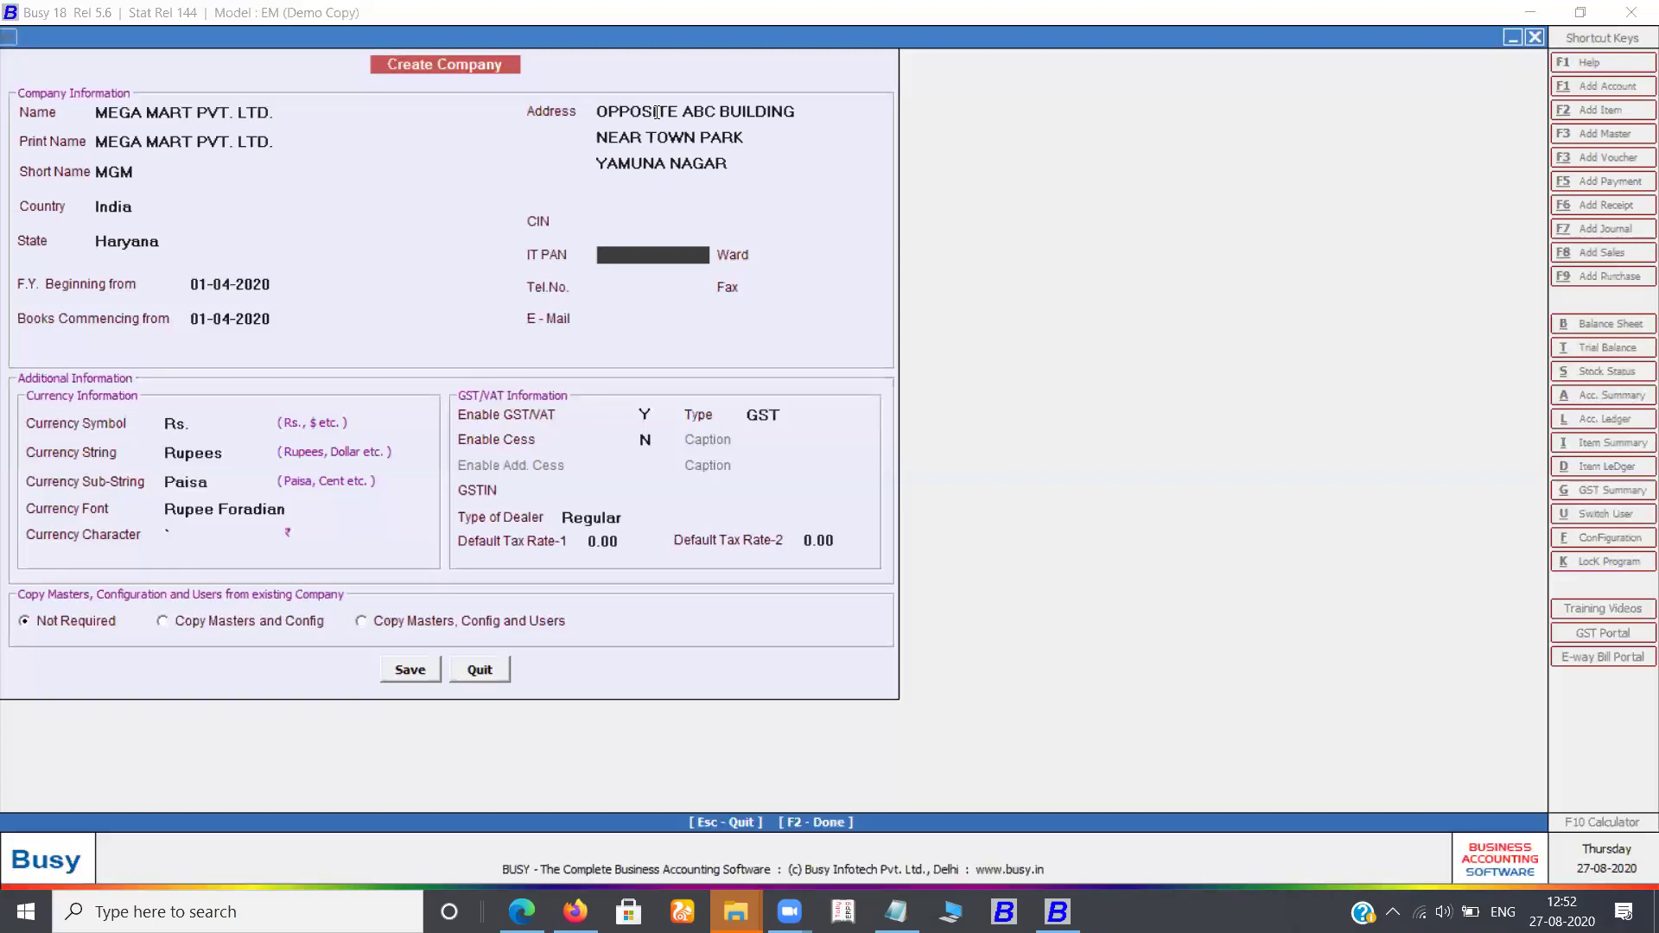
pyautogui.press('Return')
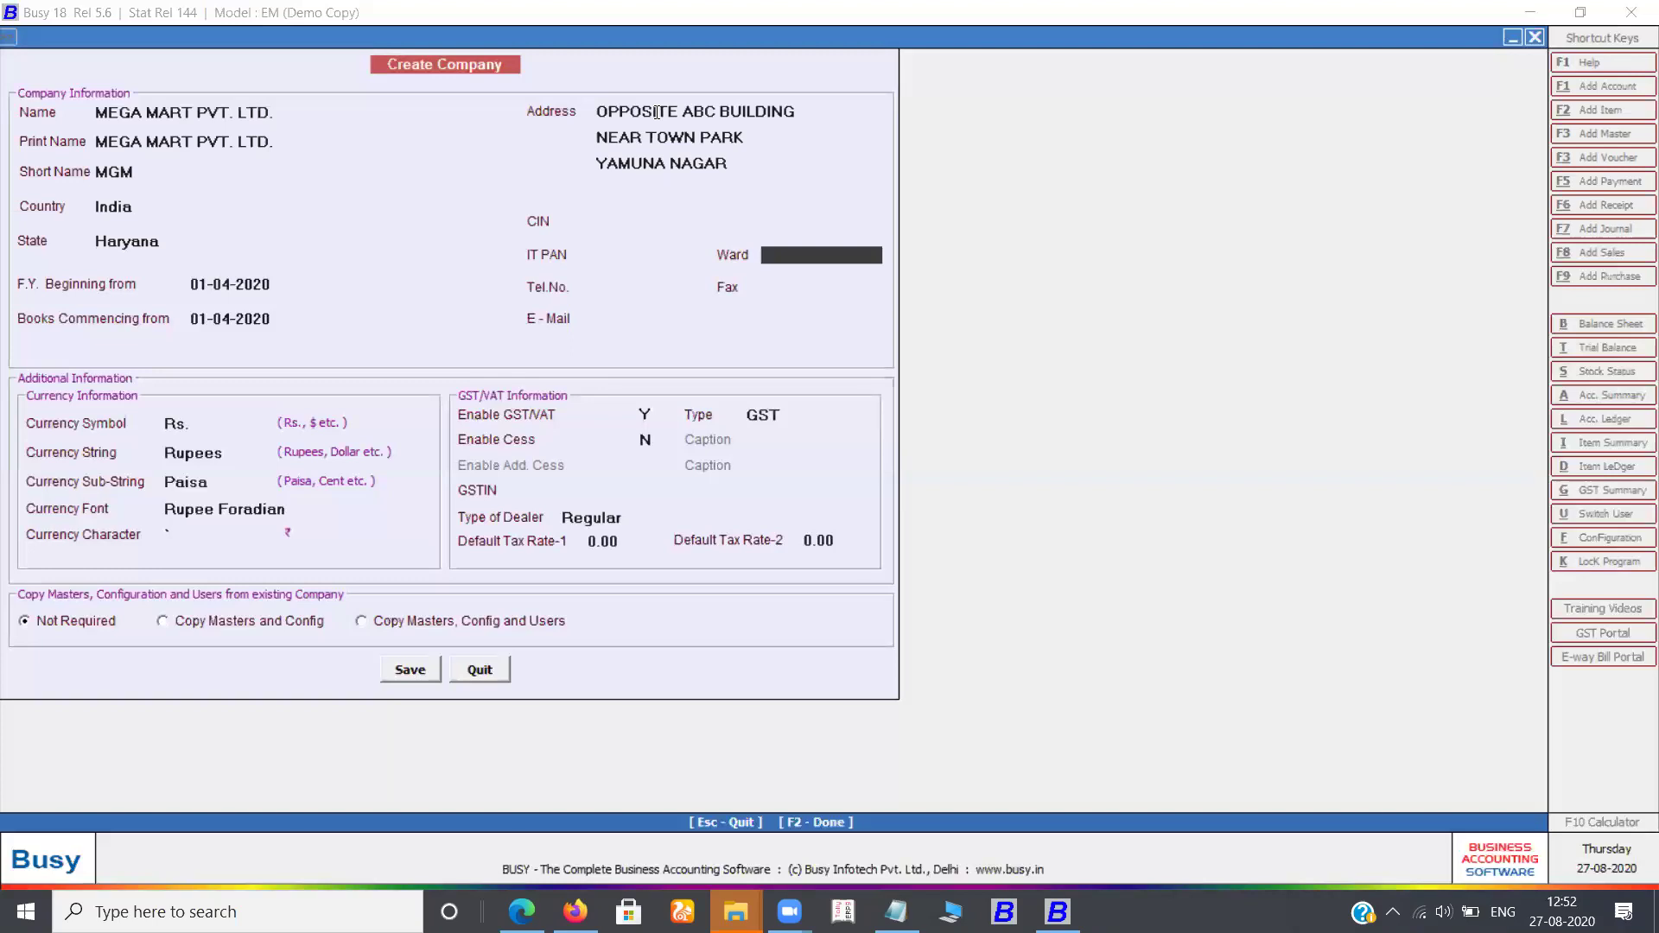
pyautogui.press('Return')
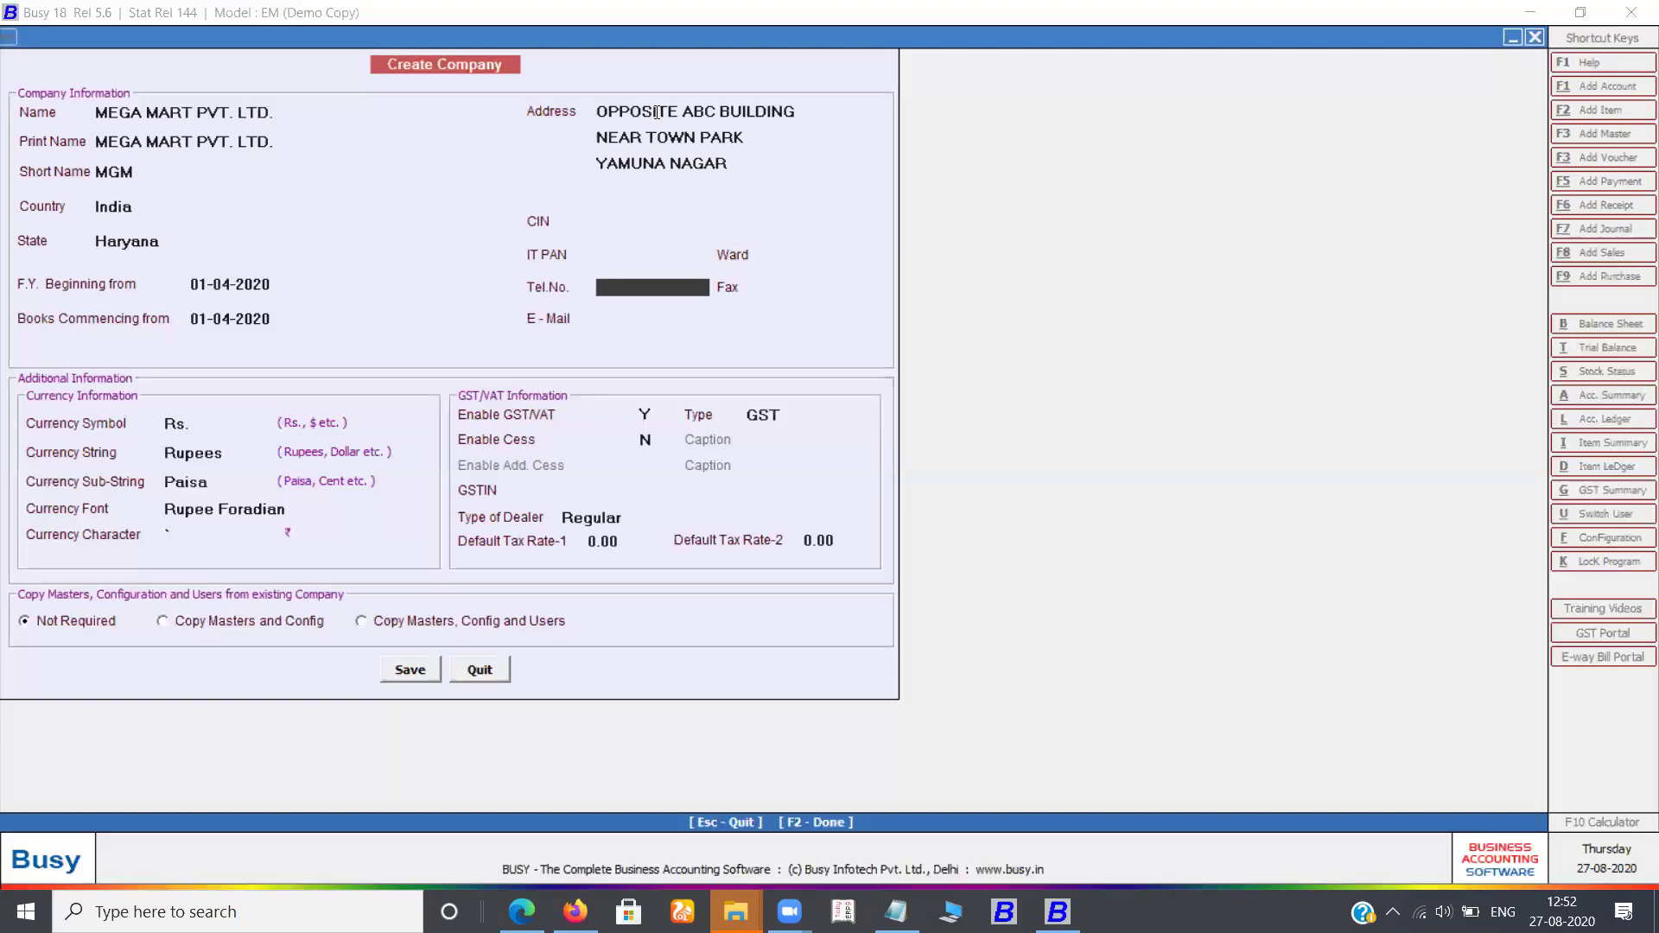
pyautogui.press('Return')
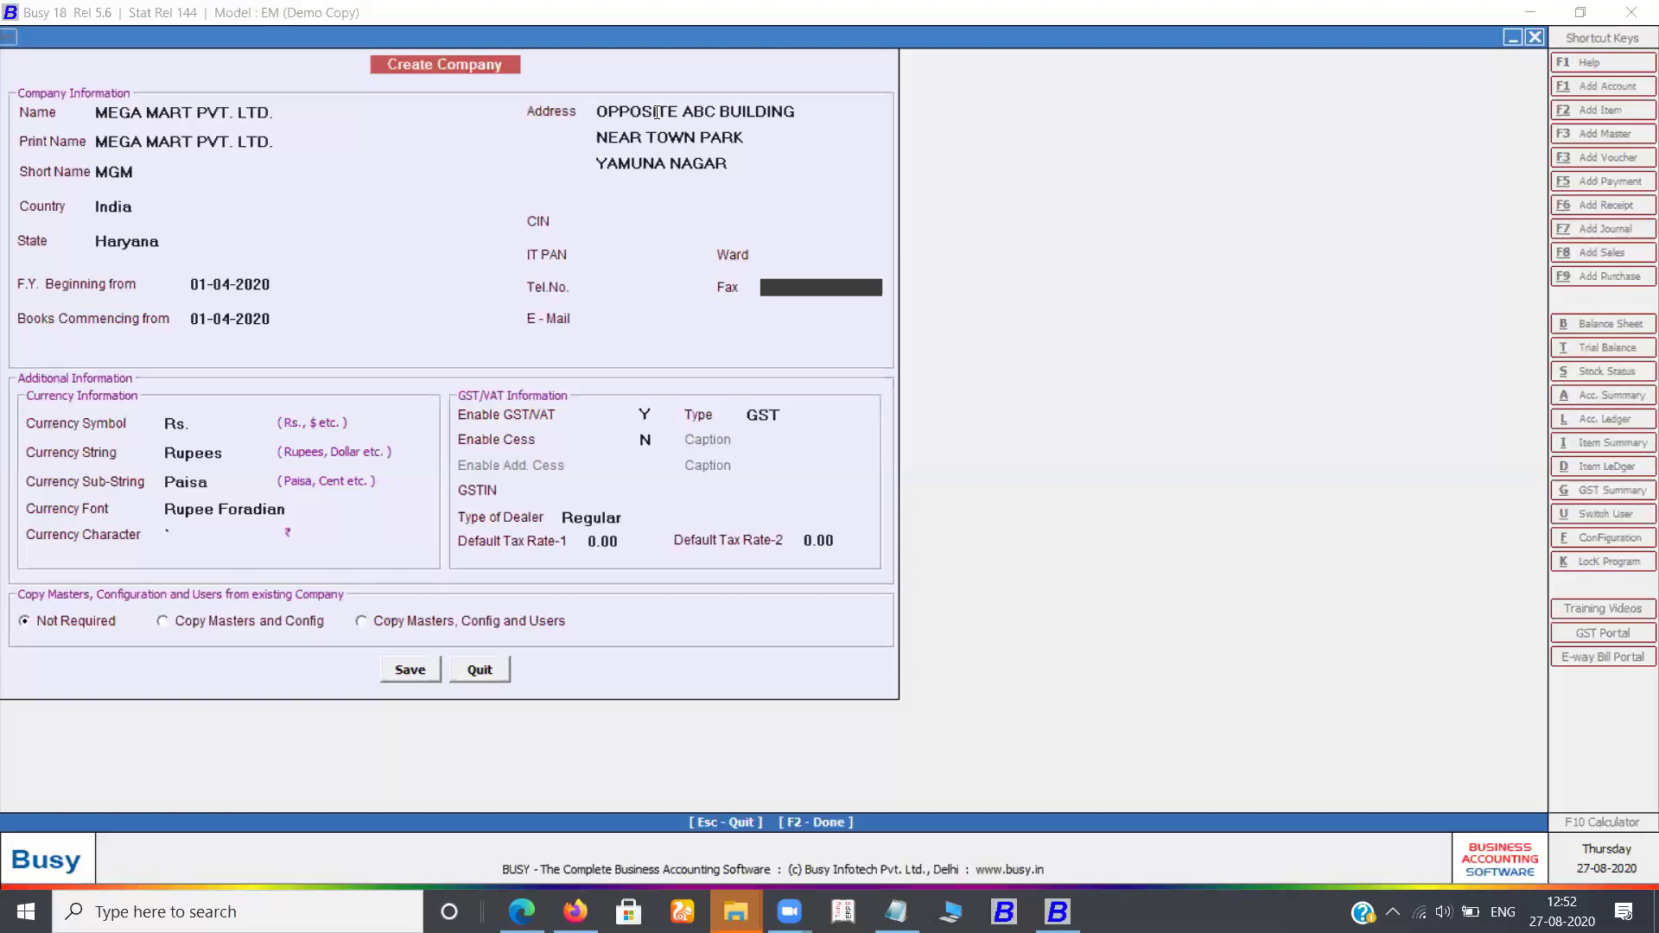
pyautogui.press('Return')
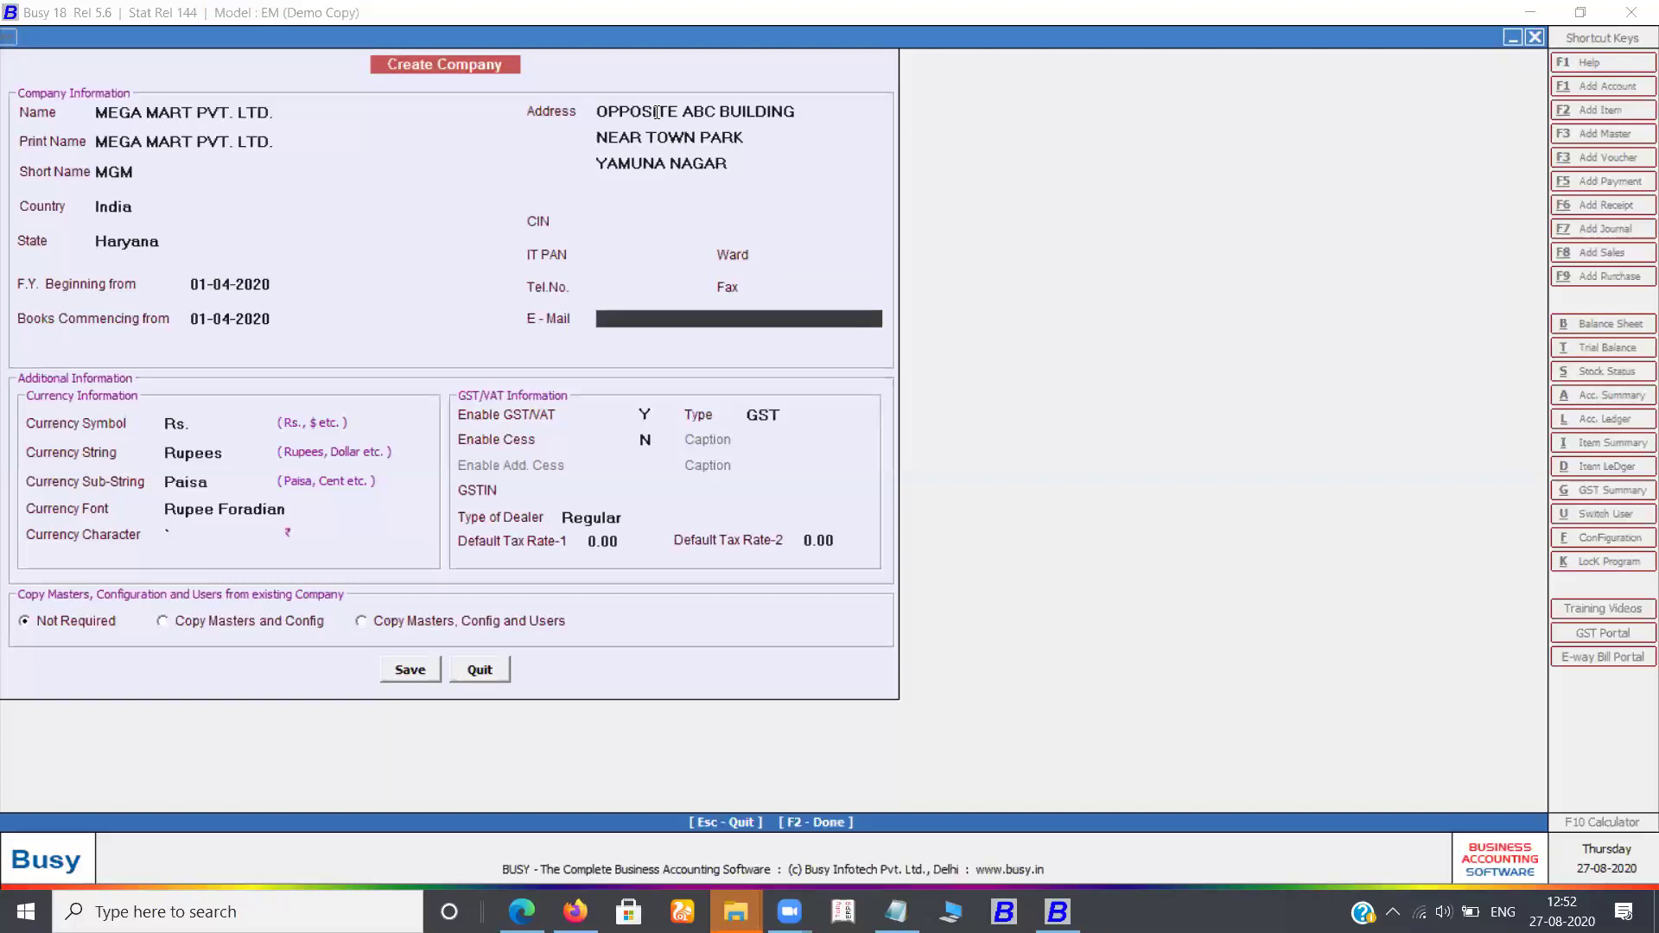
pyautogui.press('Return')
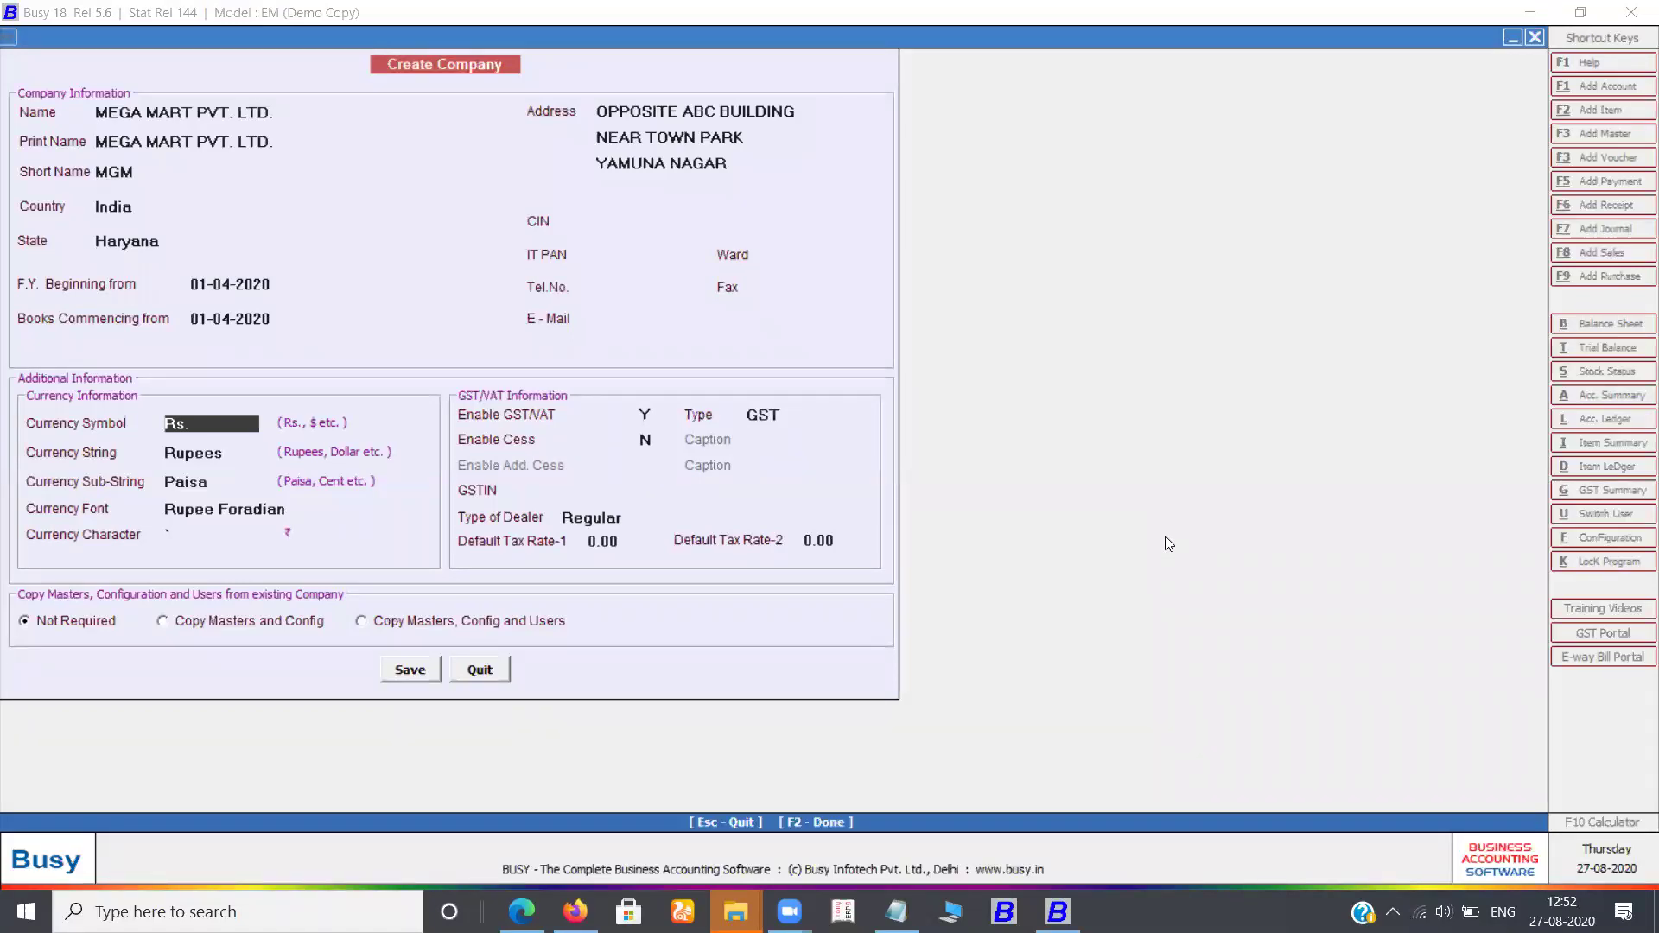
pyautogui.press('Return')
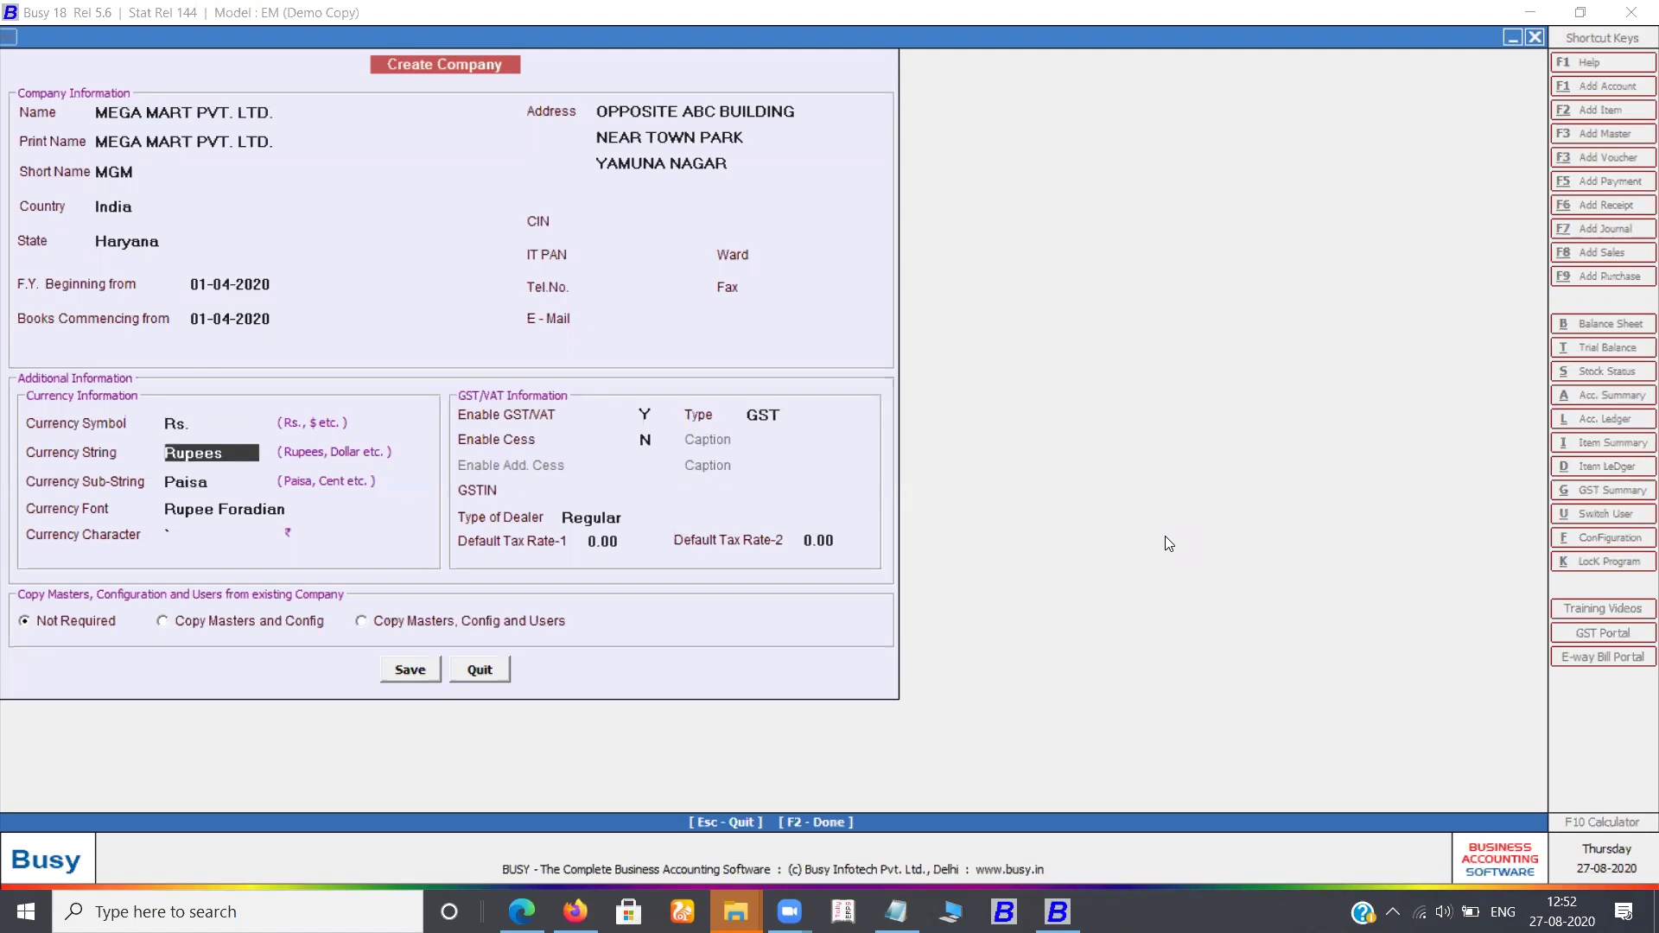
pyautogui.press('Return')
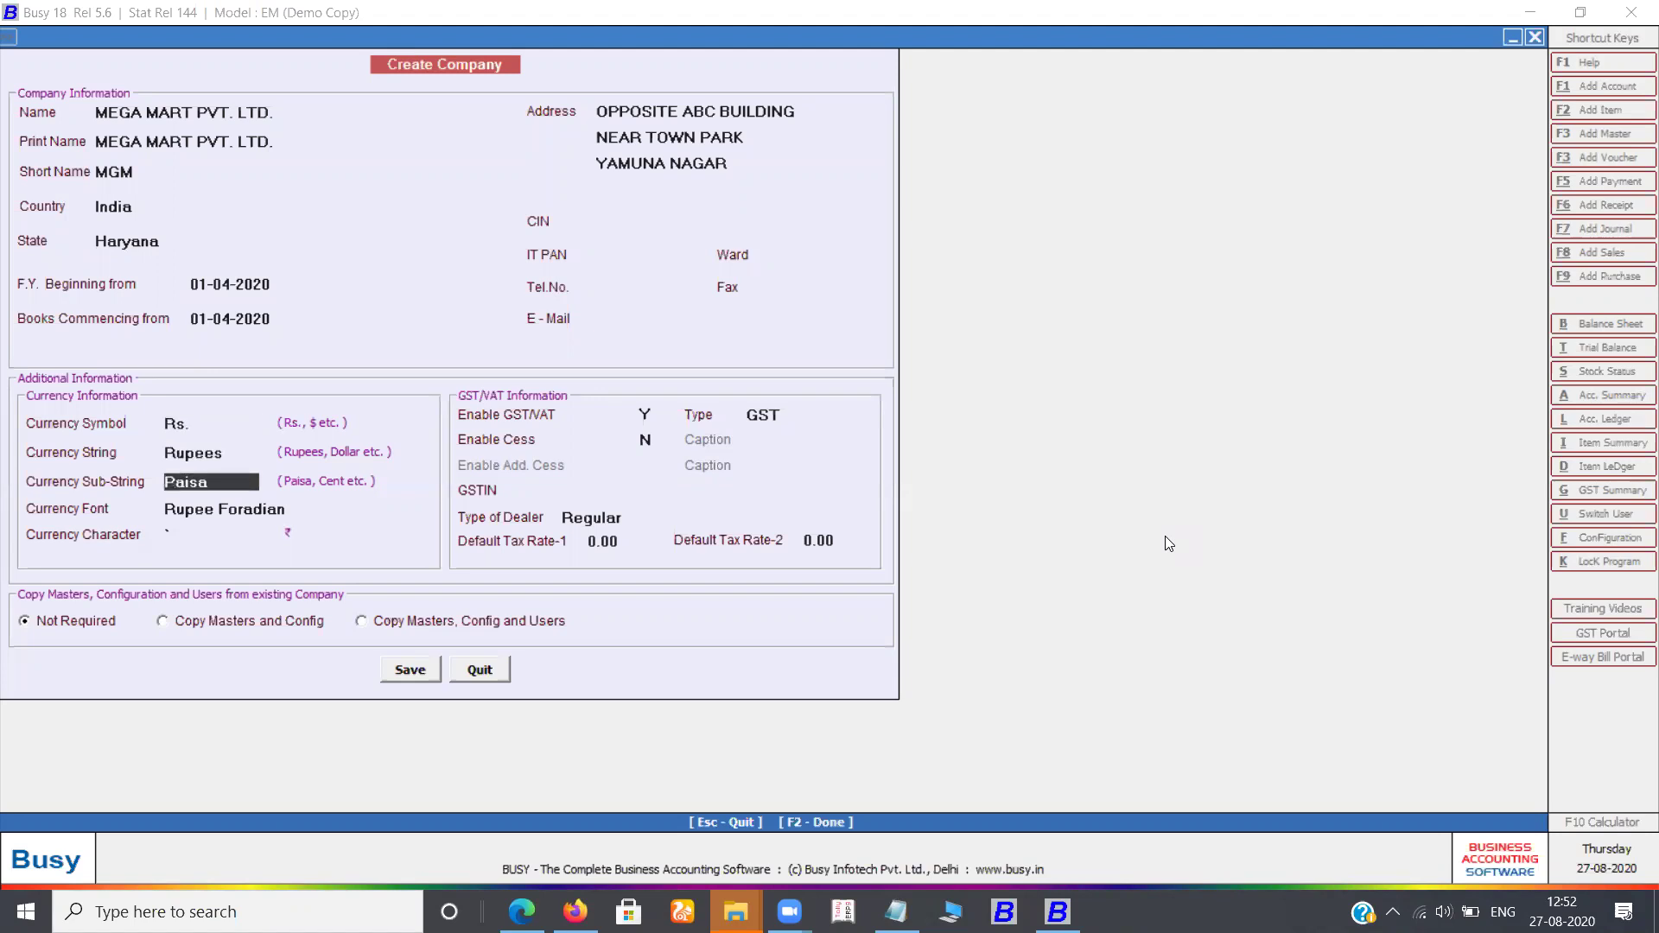
pyautogui.press('Return')
pyautogui.press('Return')
pyautogui.press('Return')
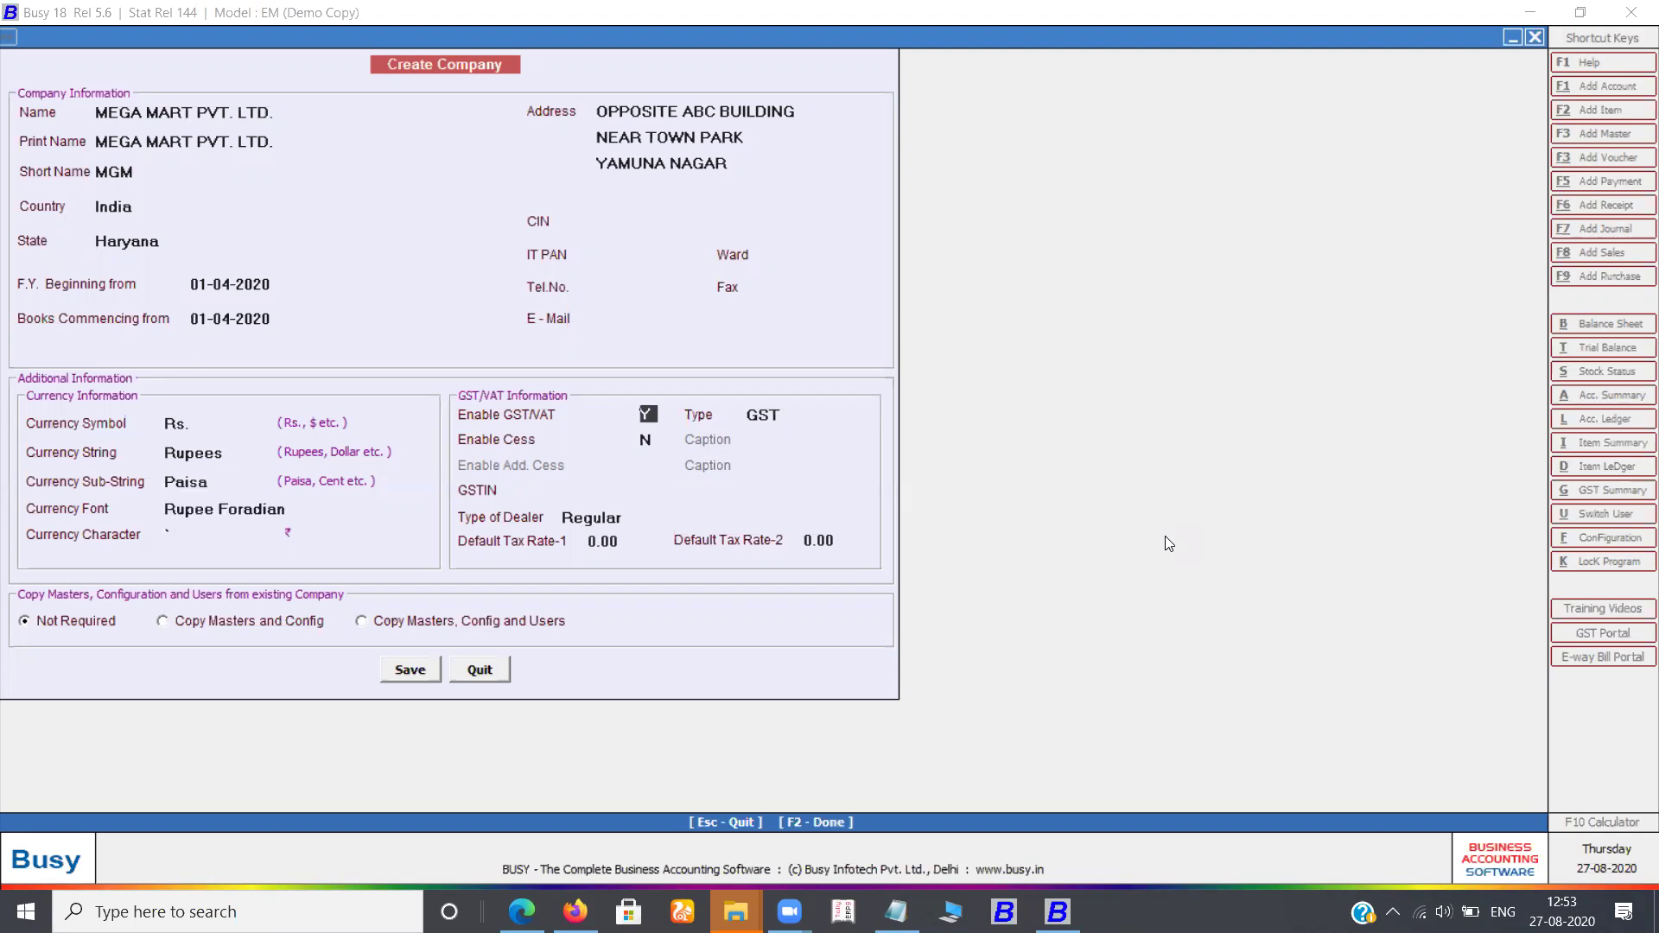
pyautogui.press('Return')
pyautogui.press('Return')
pyautogui.press('Return')
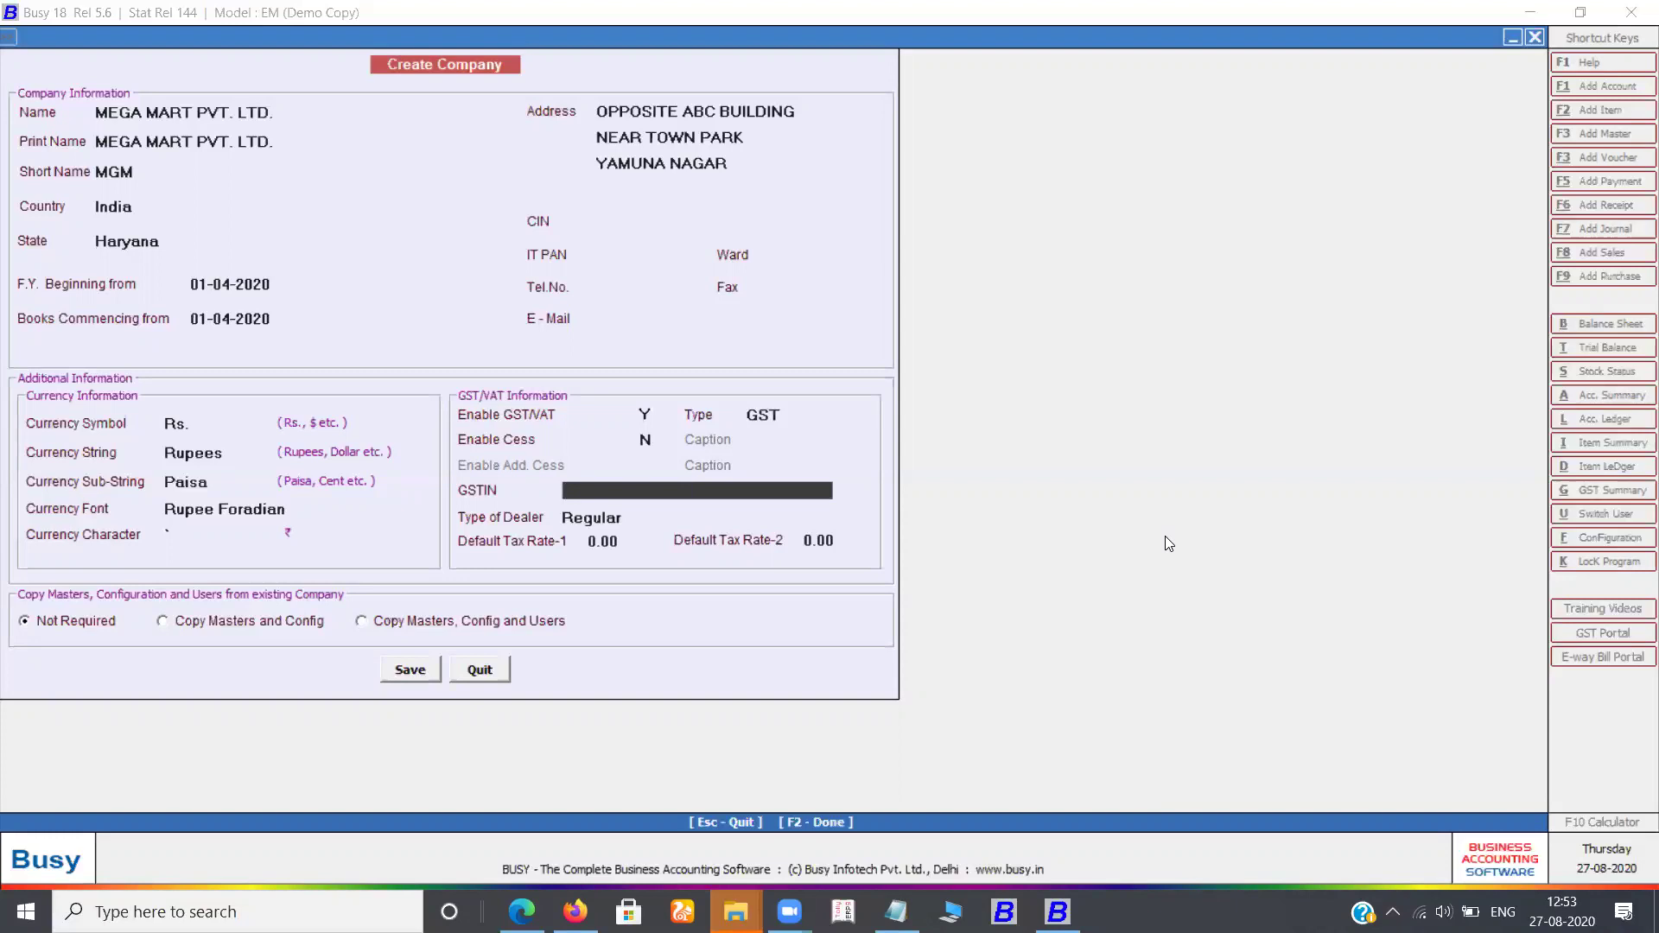
pyautogui.press('Return')
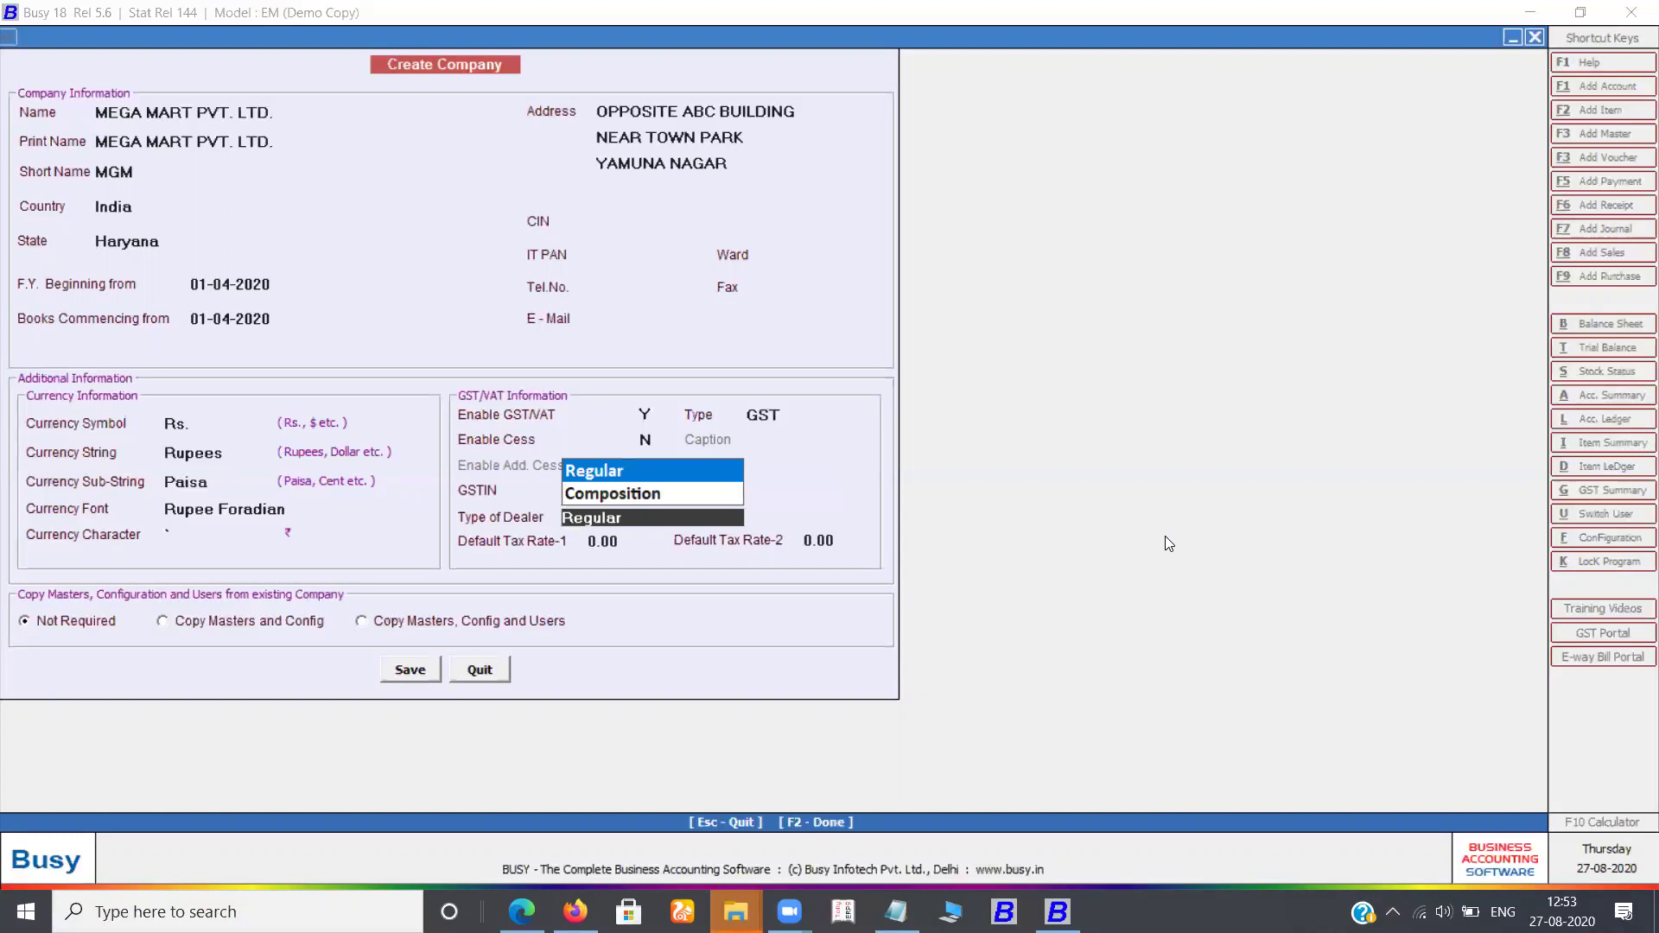
pyautogui.press('Return')
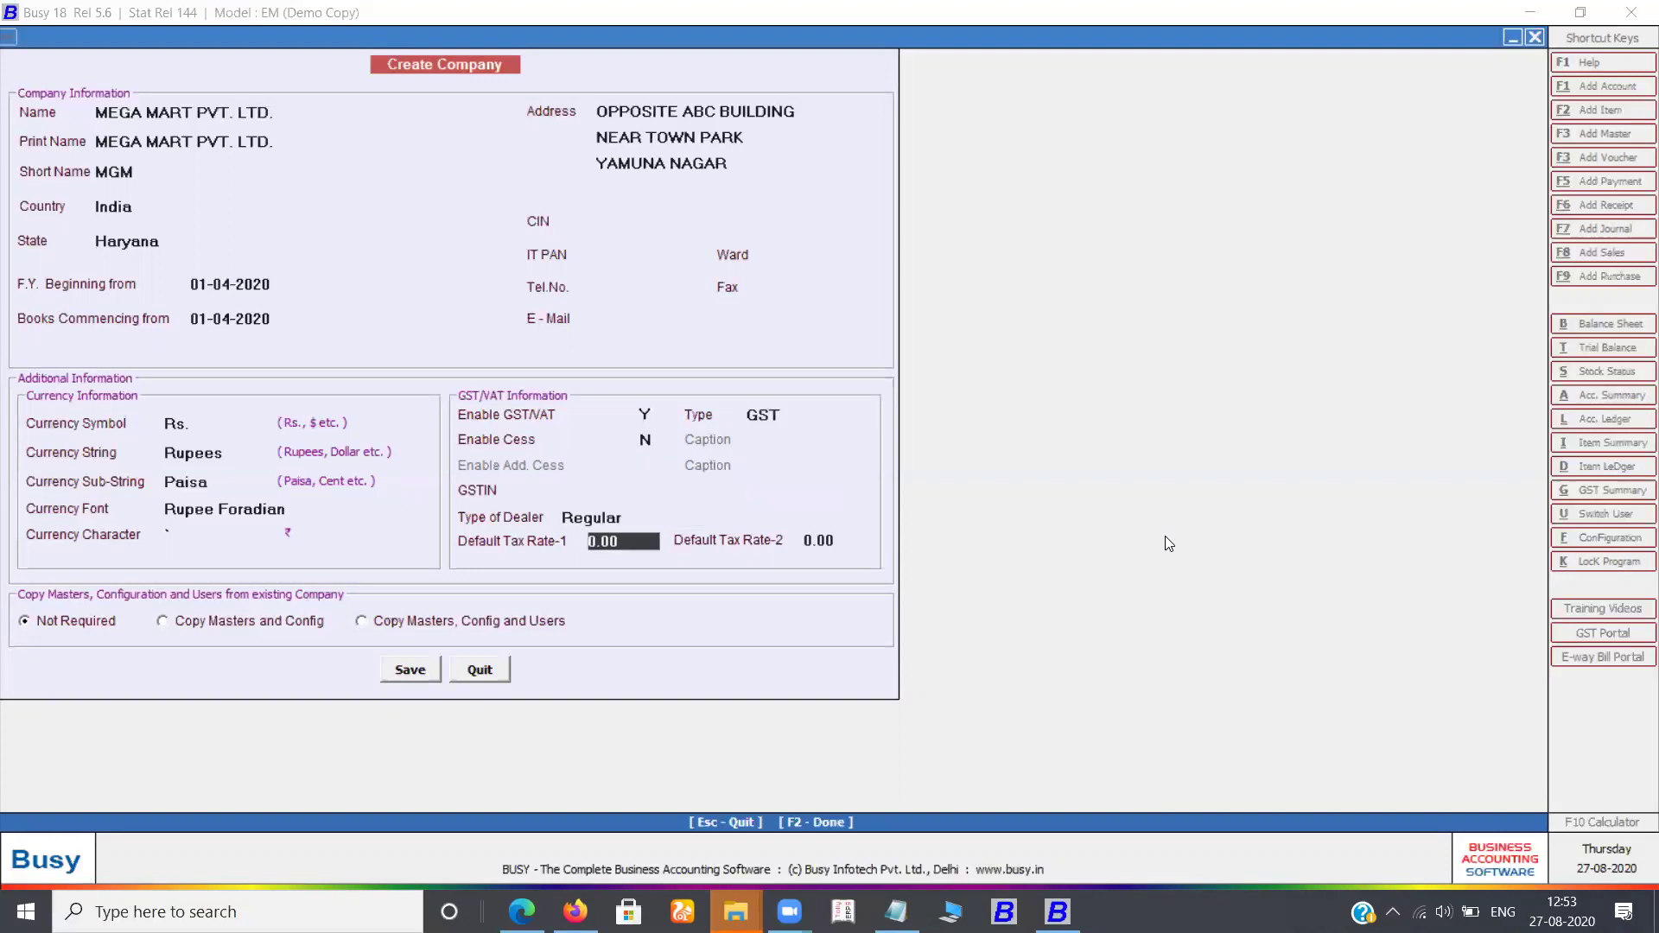
pyautogui.press('Return')
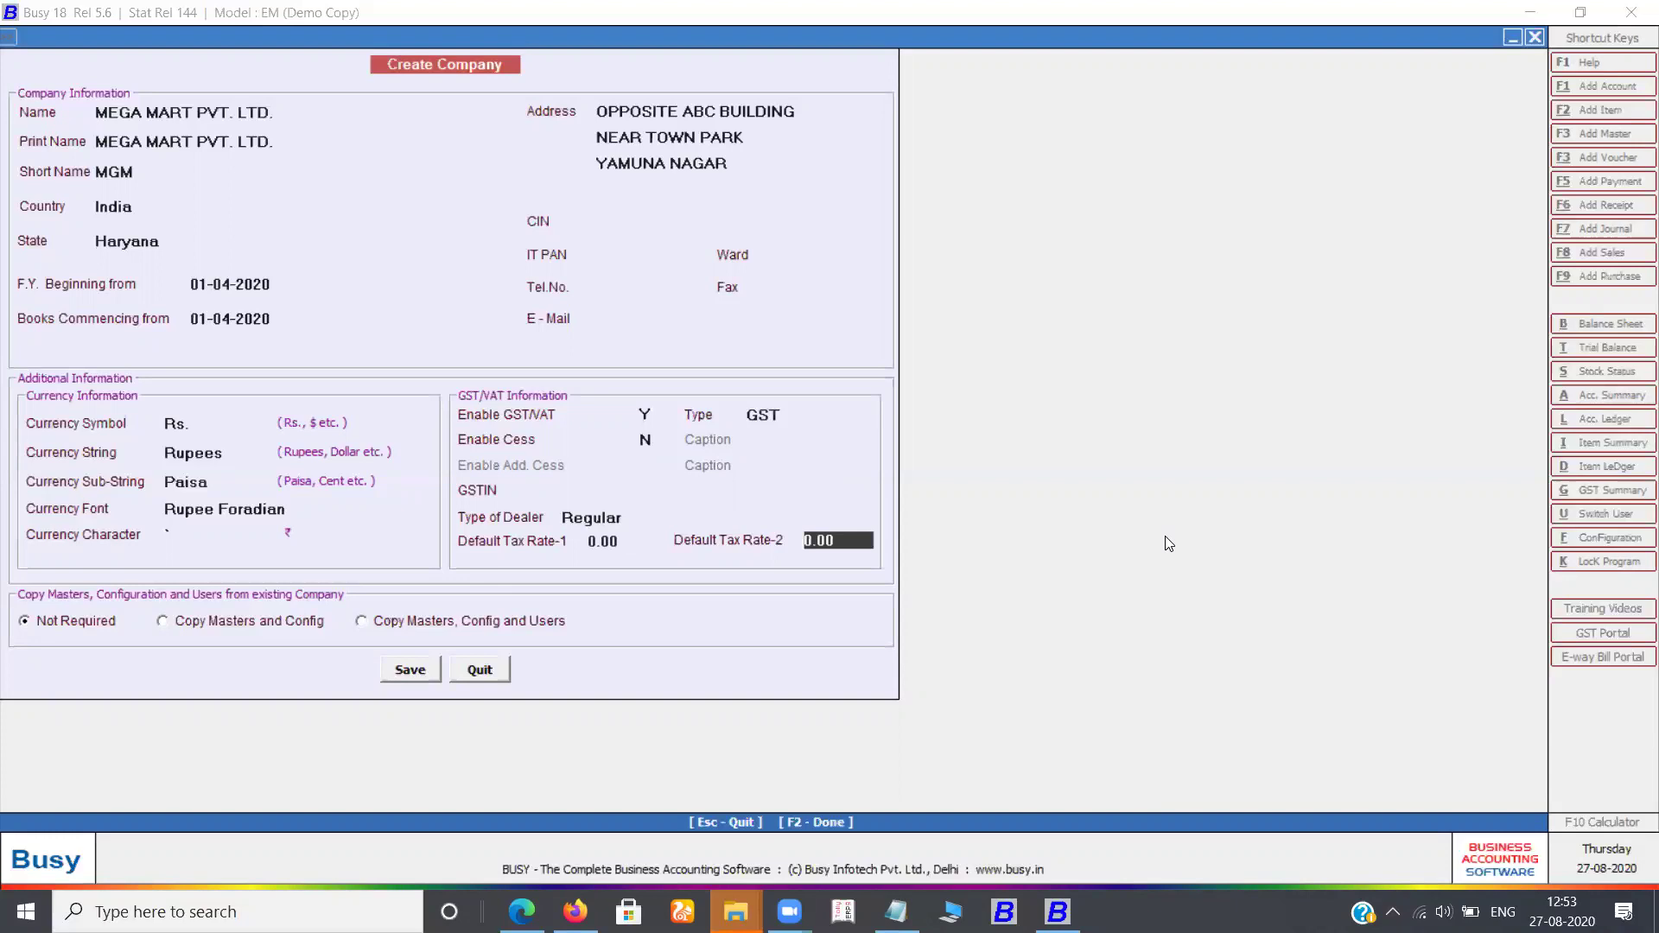
pyautogui.press('Return')
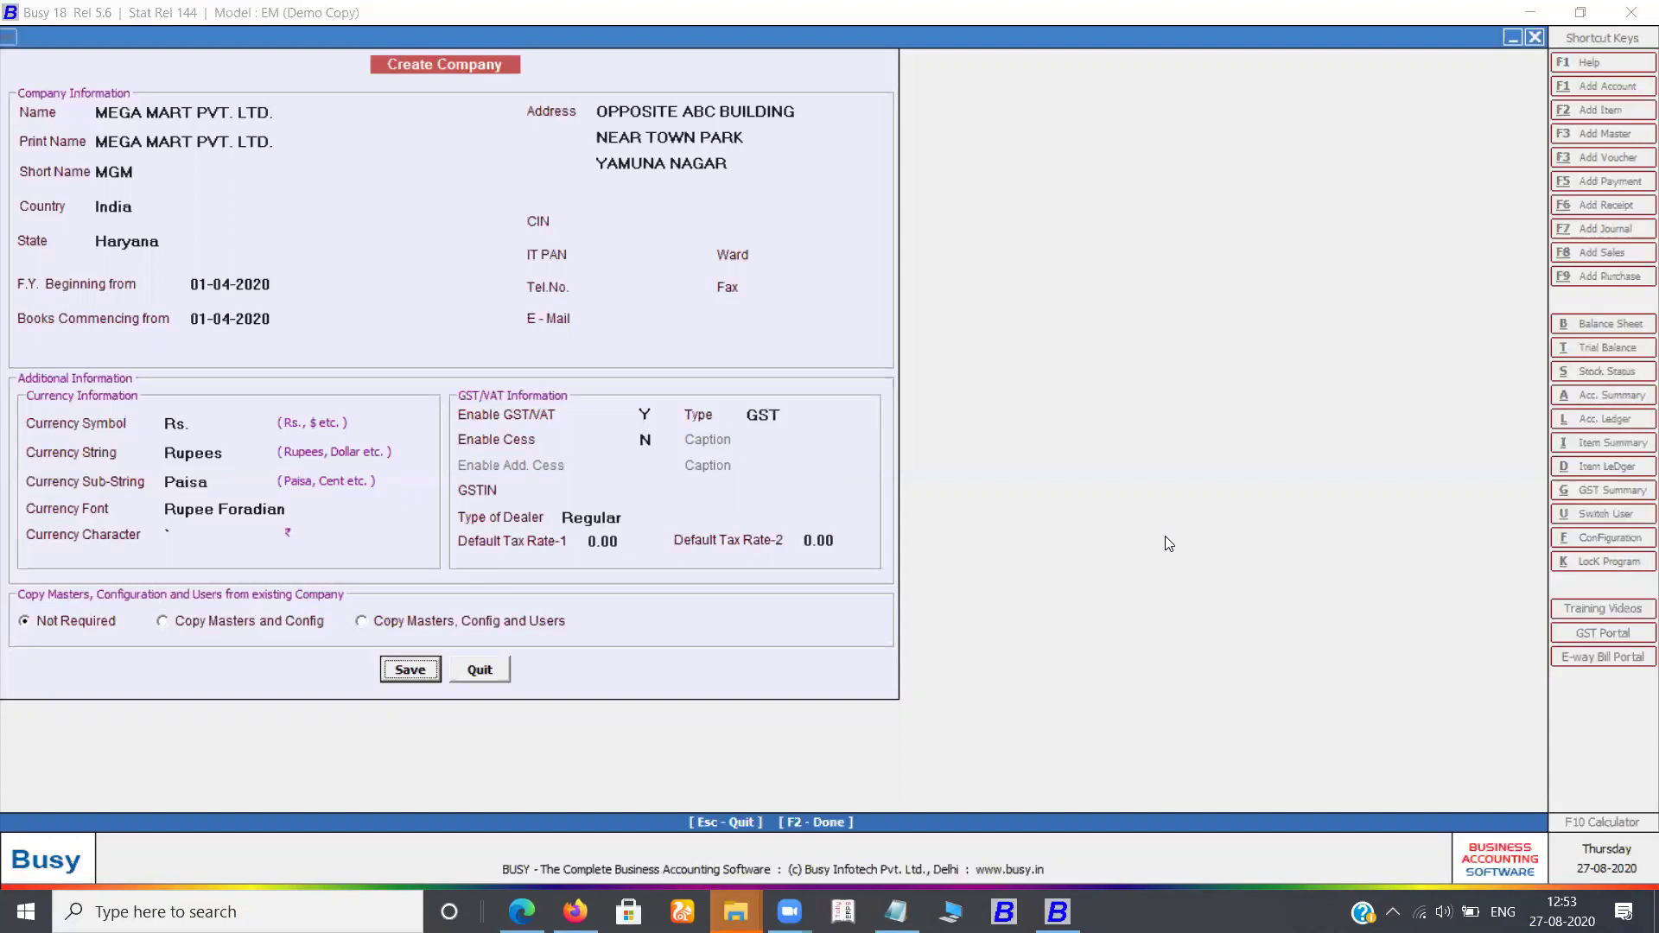
# Save the company details, confirm with Yes, and dismiss the success message
pyautogui.press('Return')
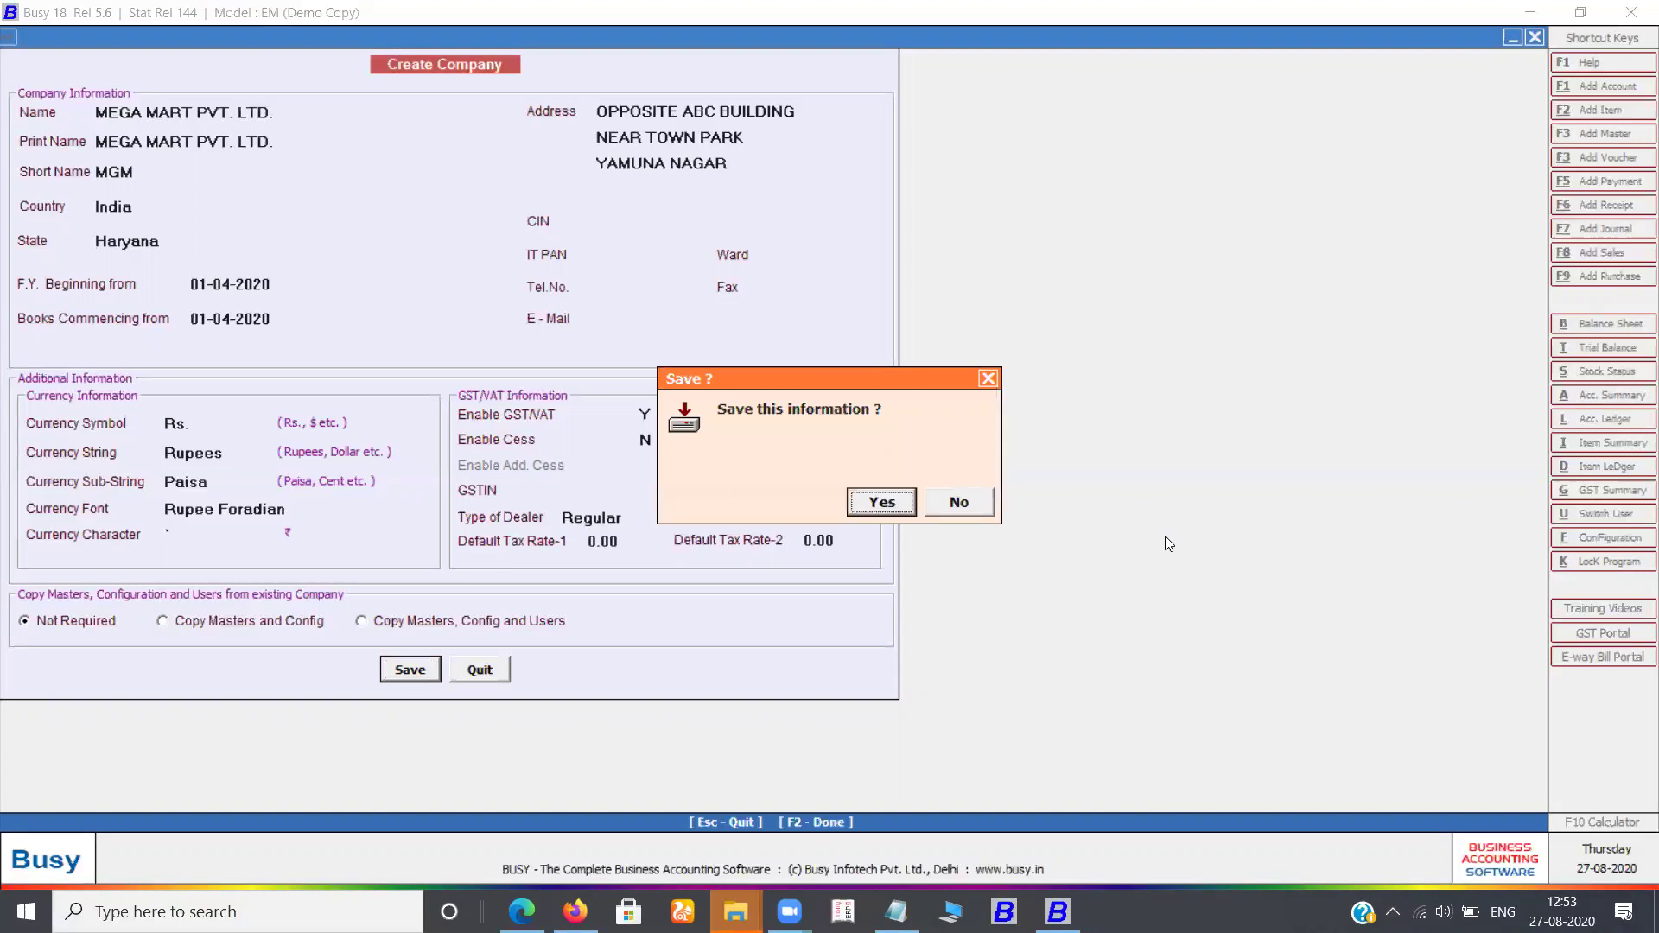
pyautogui.press('Return')
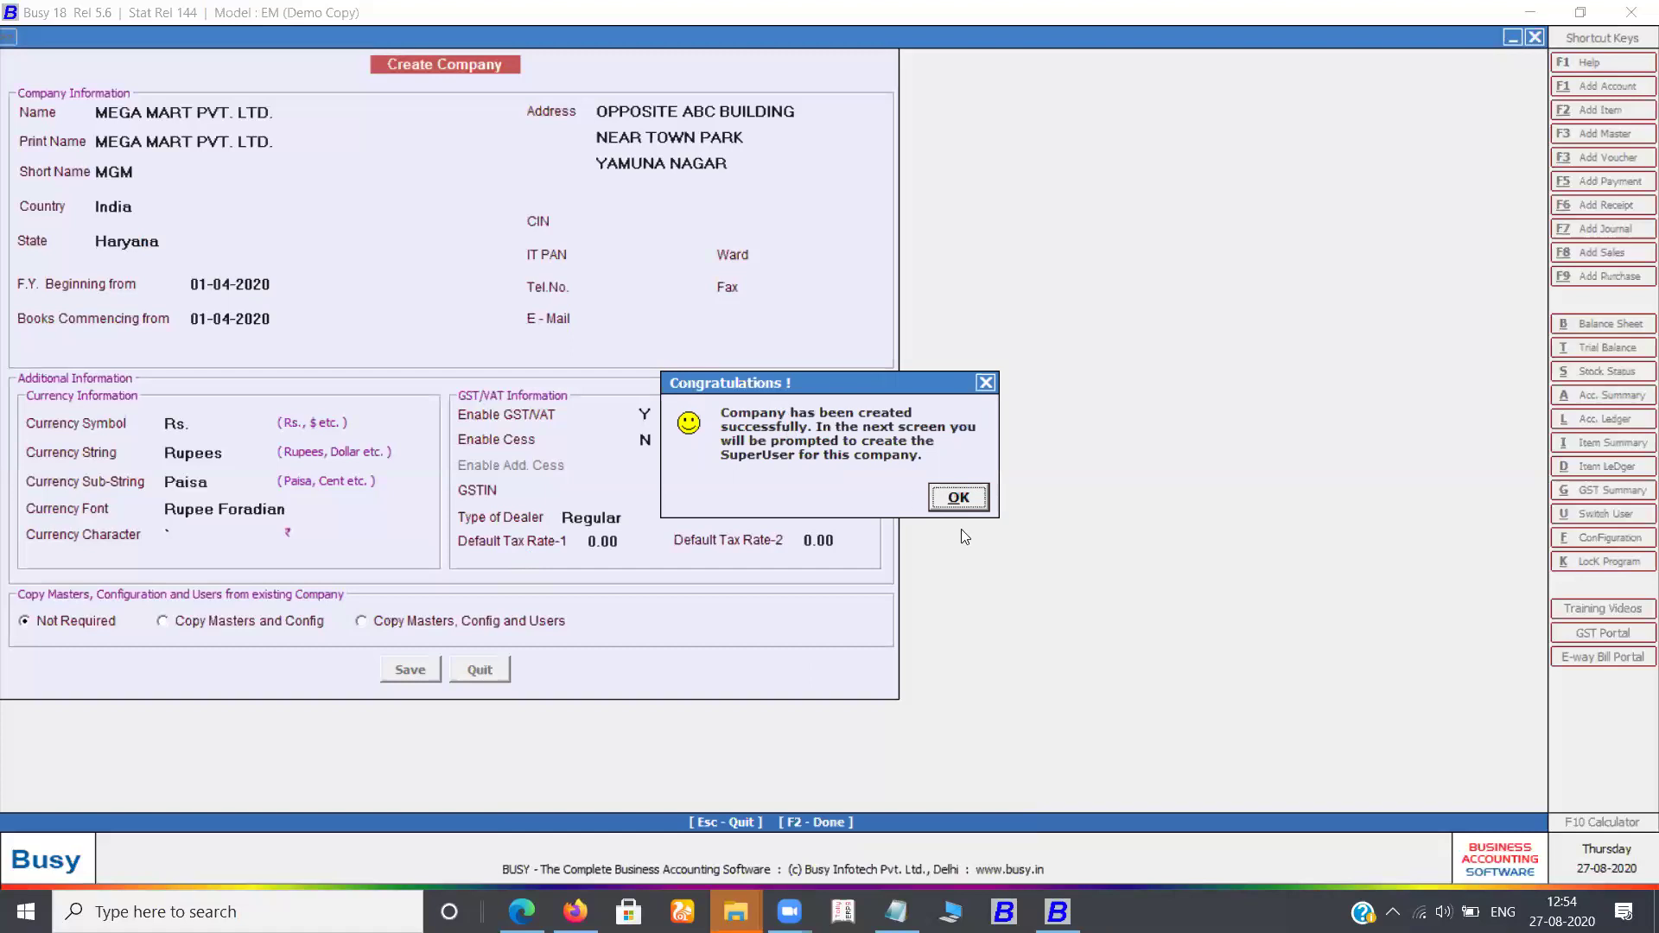
pyautogui.press('Return')
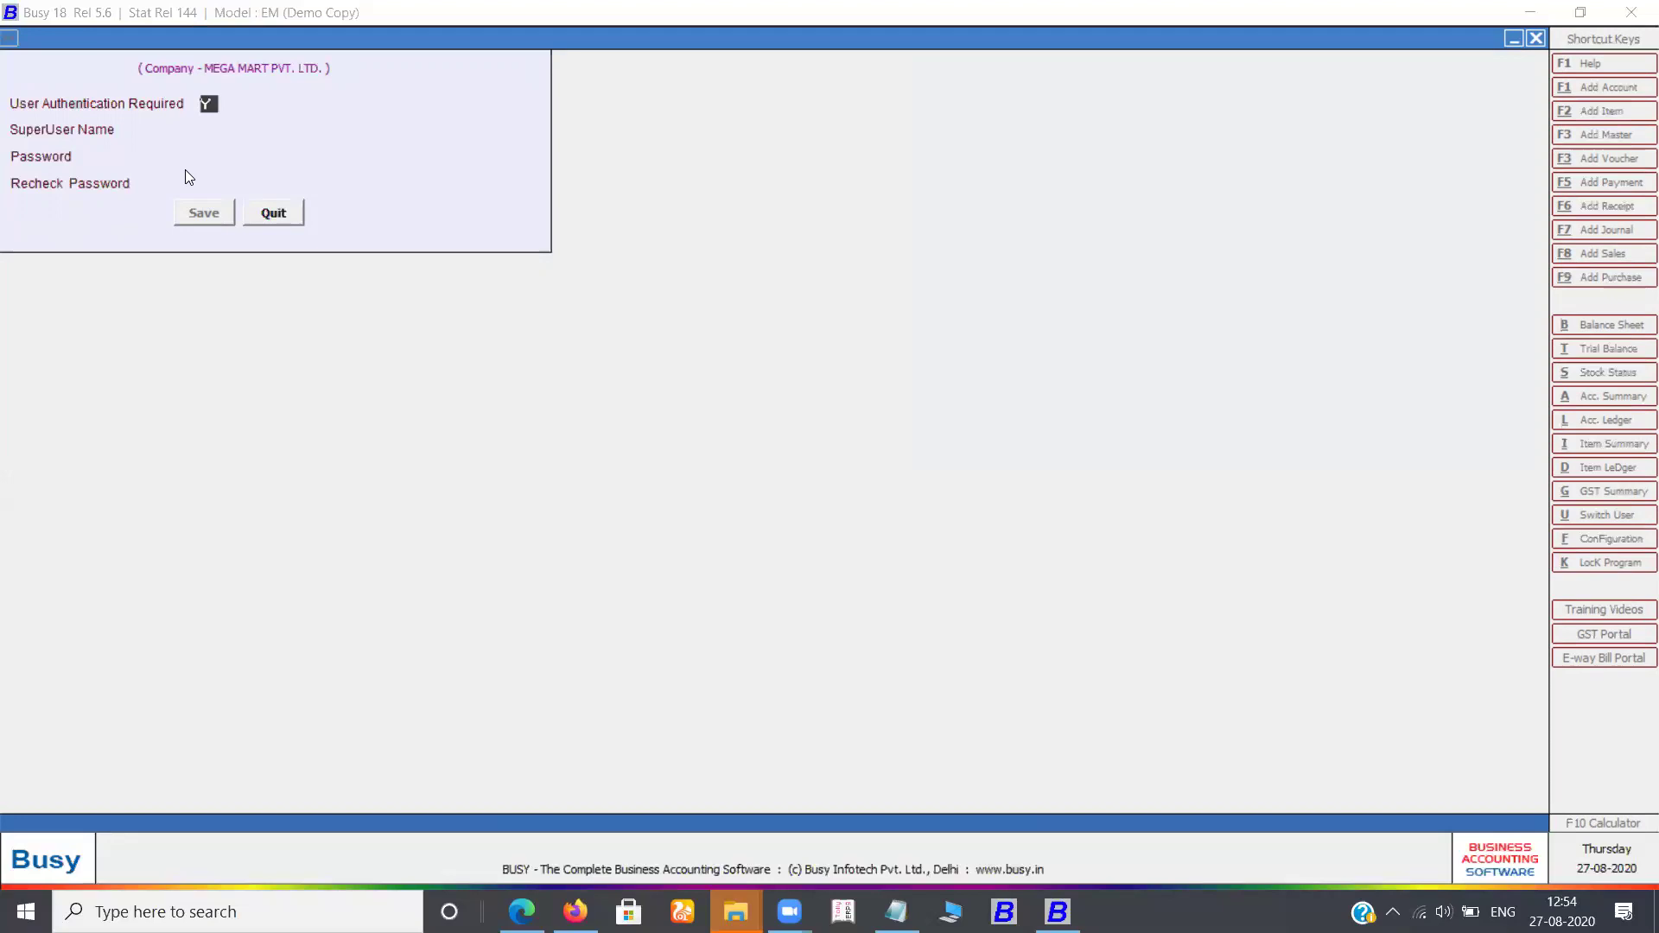
# Set User Authentication Required to N and open the company without a superuser
pyautogui.press('n')
pyautogui.press('Return')
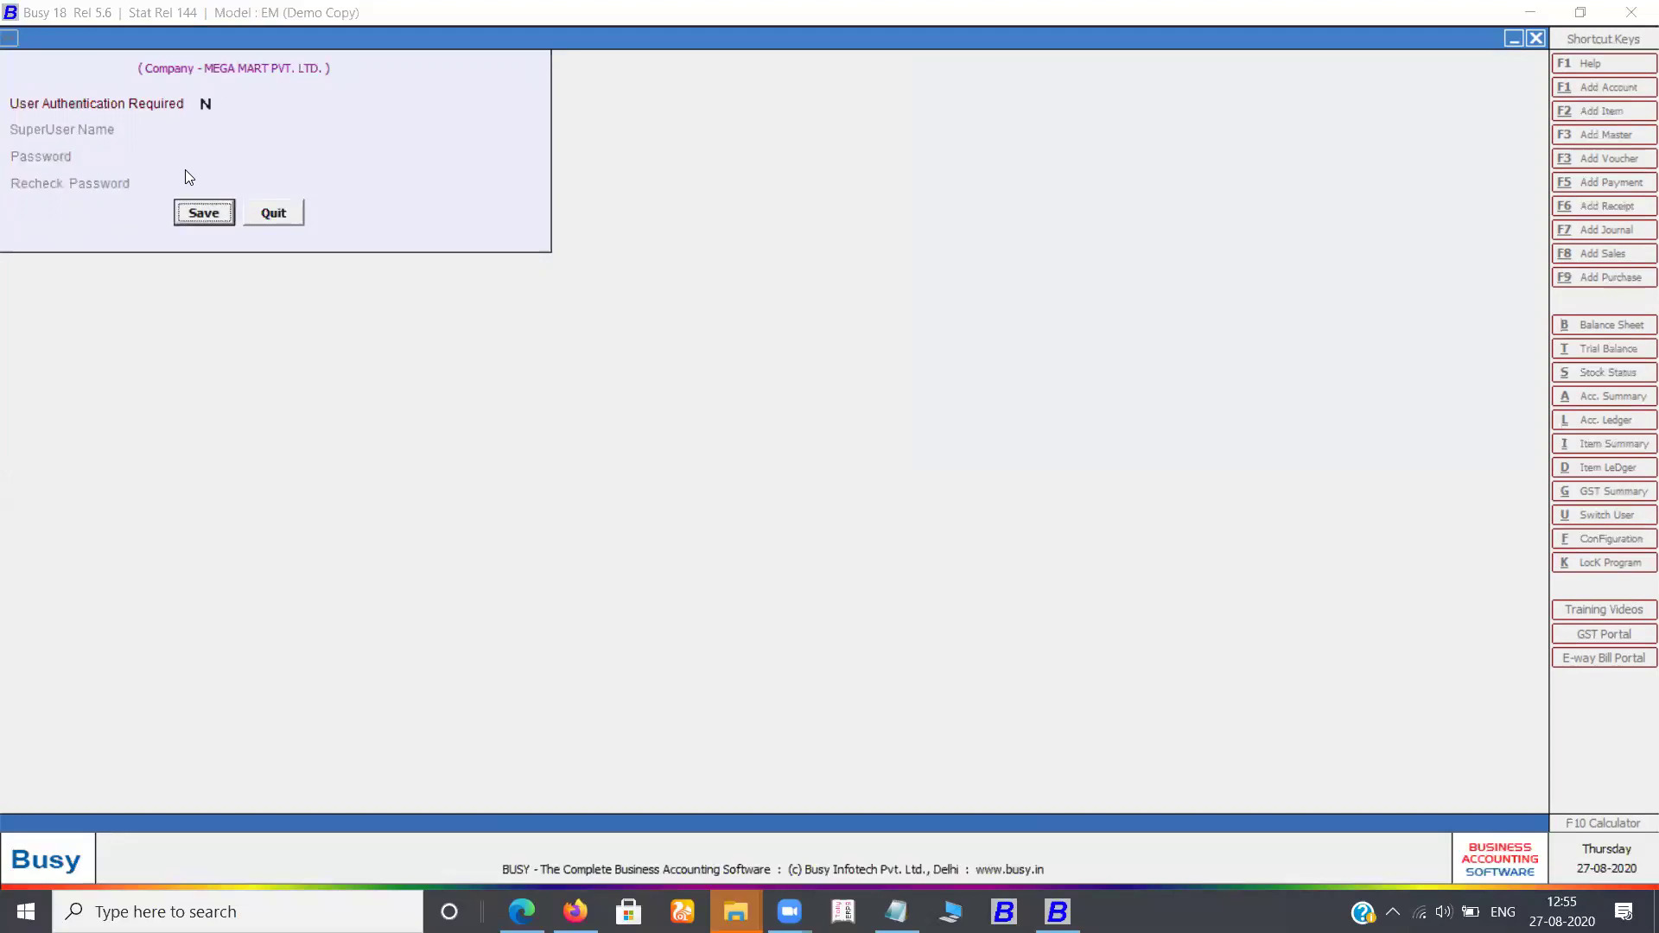
pyautogui.press('Return')
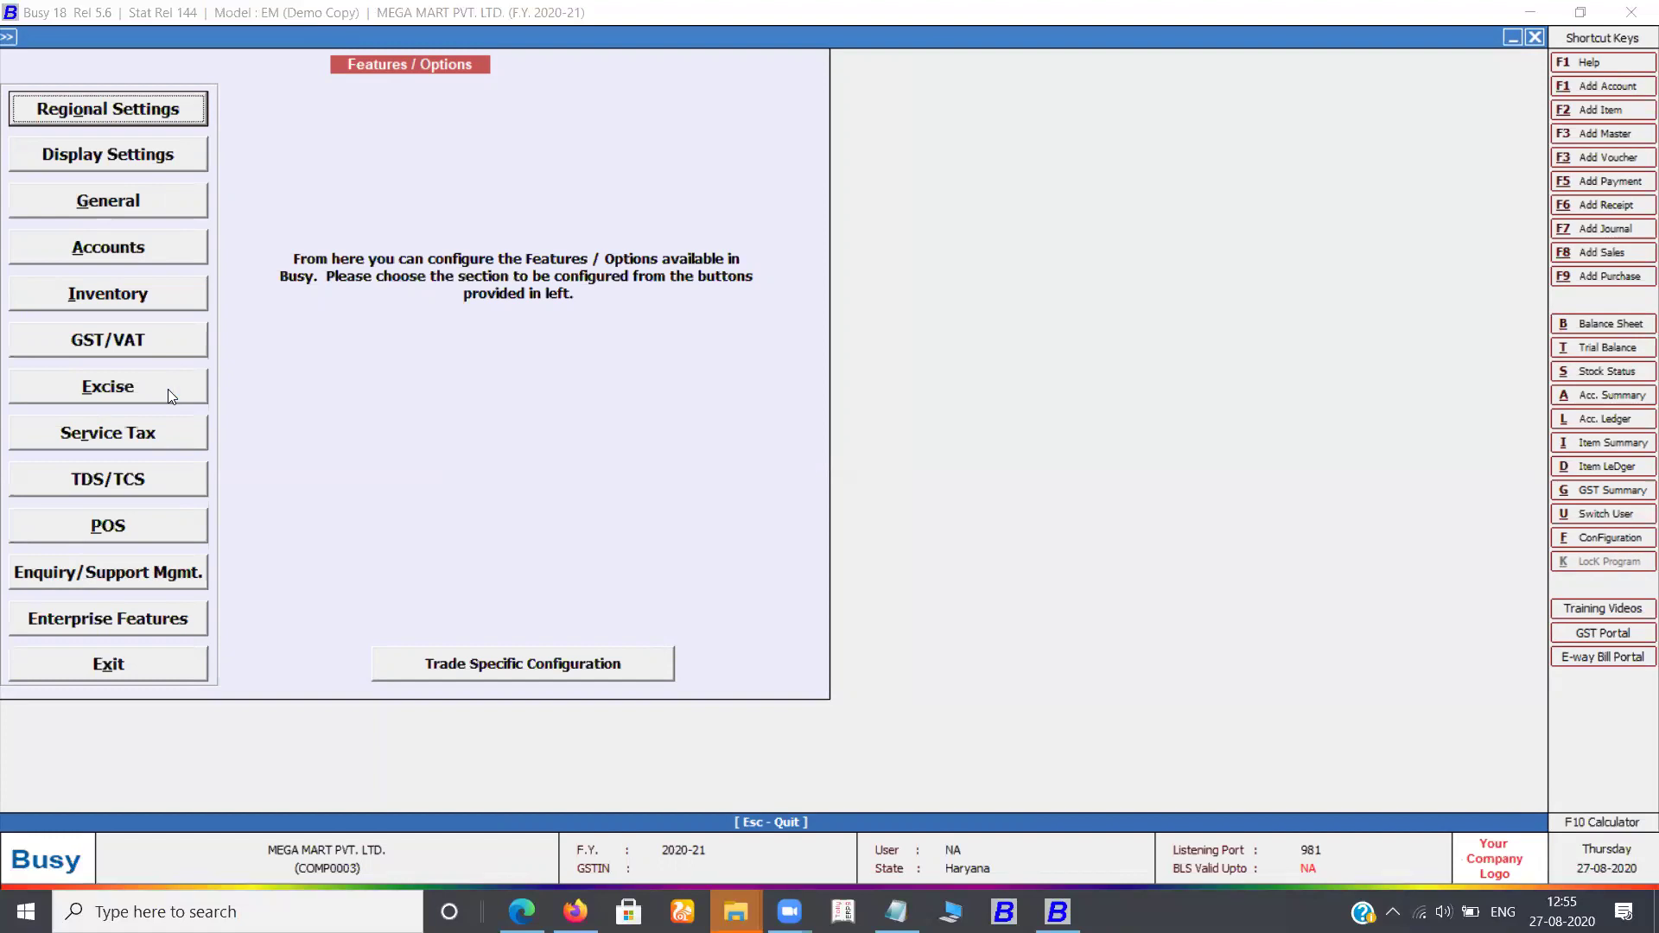
# Exit the Features / Options window to return to the company's main menu
pyautogui.press('Escape')
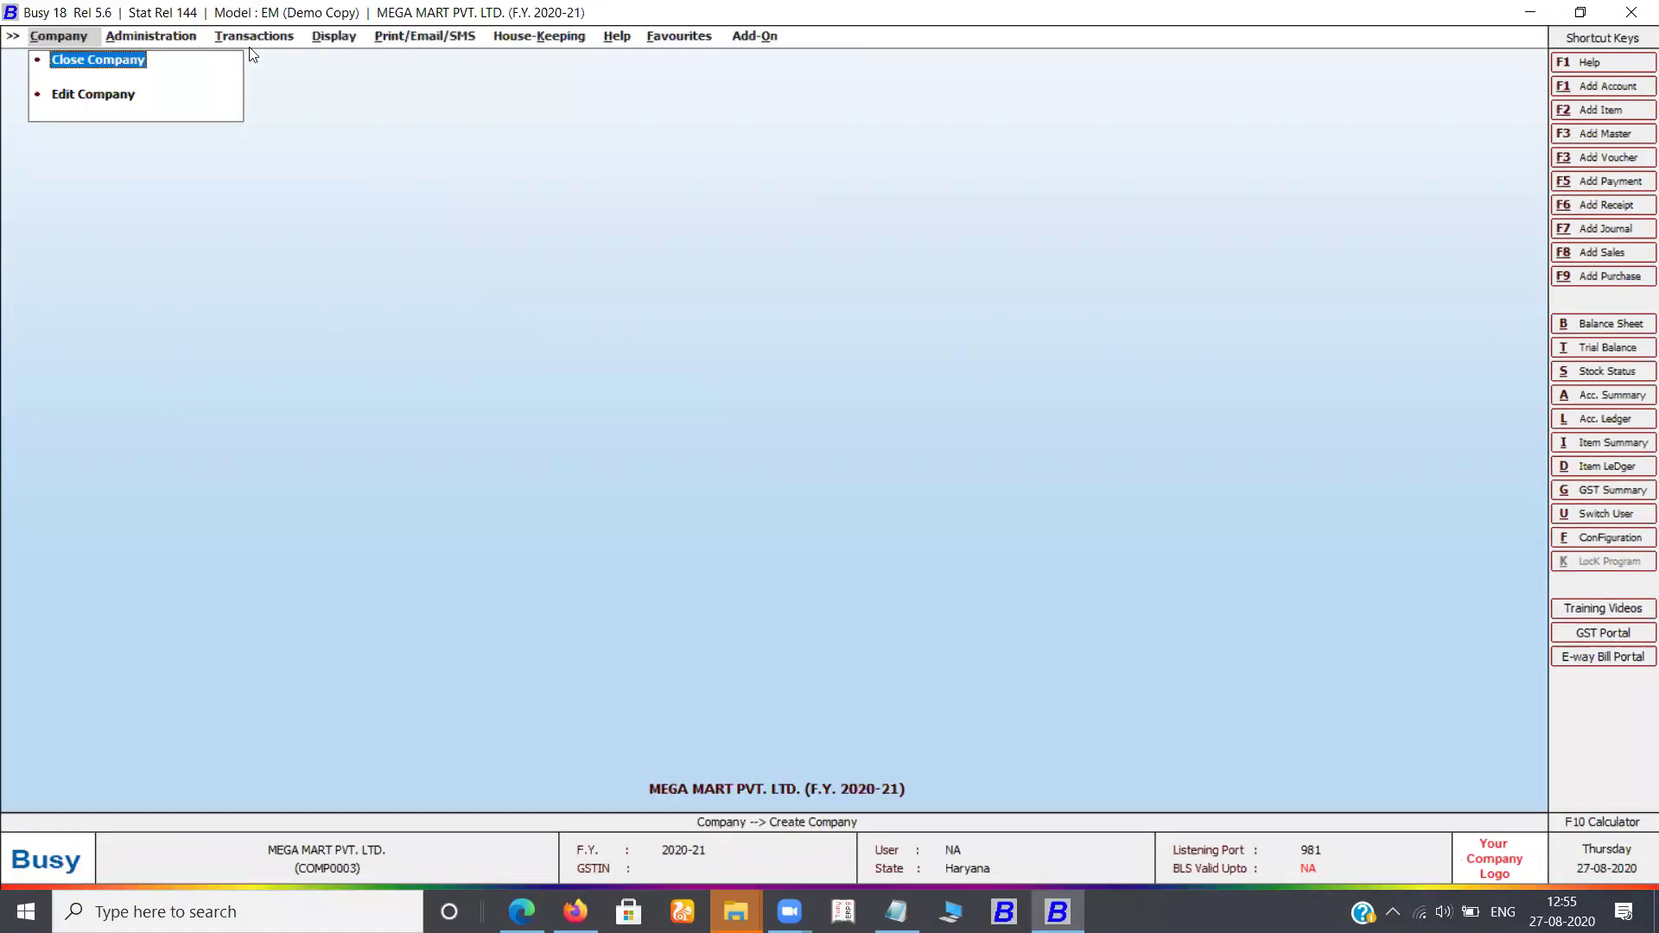